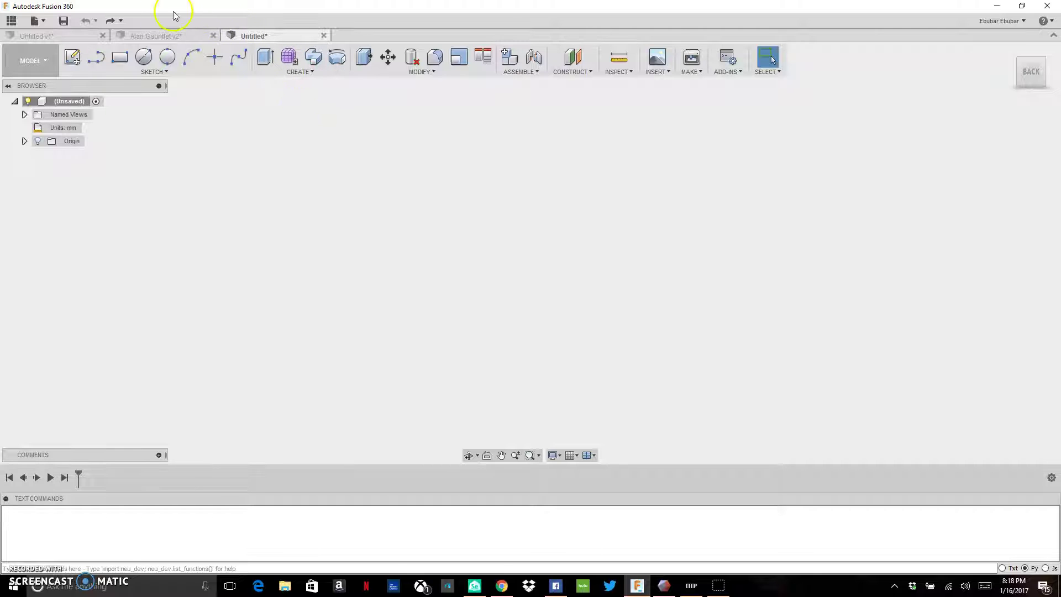
# Create a mesh feature, insert the hand mold mesh file with millimetre units, and finish the mesh.
pyautogui.click(297, 72)
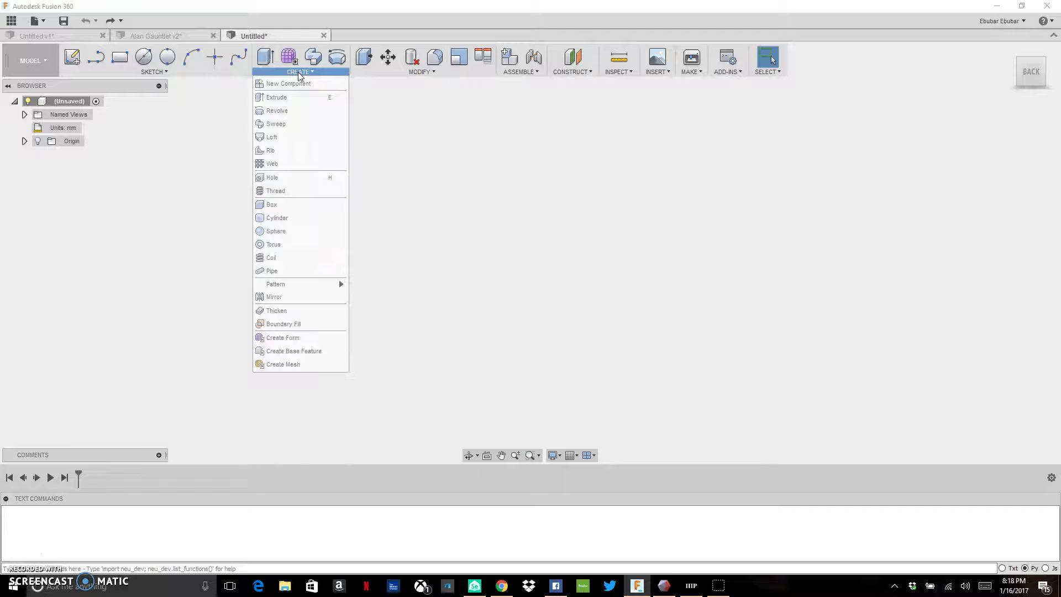
pyautogui.click(298, 362)
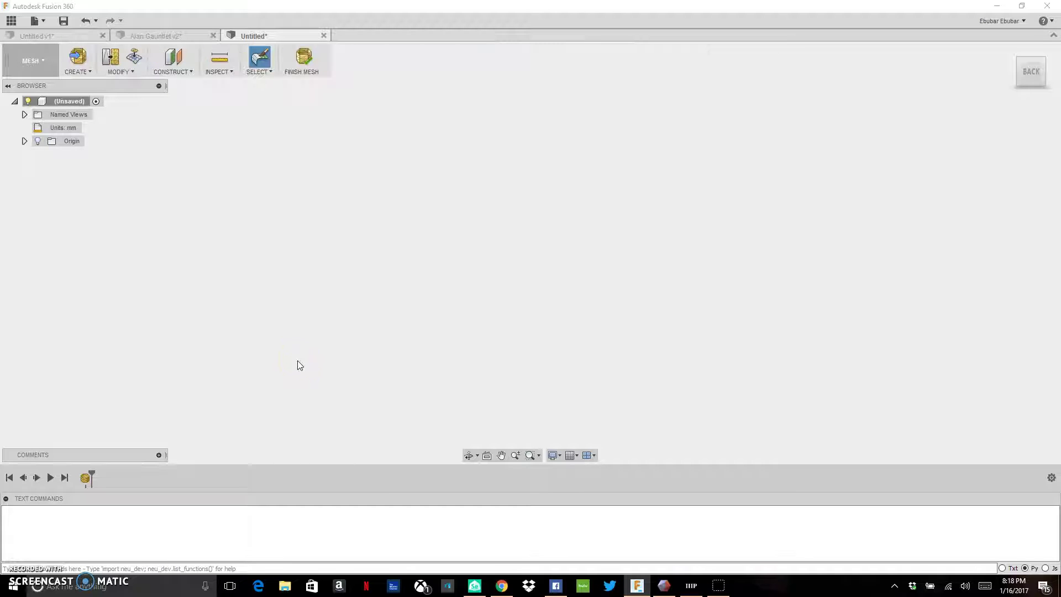
pyautogui.click(78, 71)
pyautogui.click(83, 85)
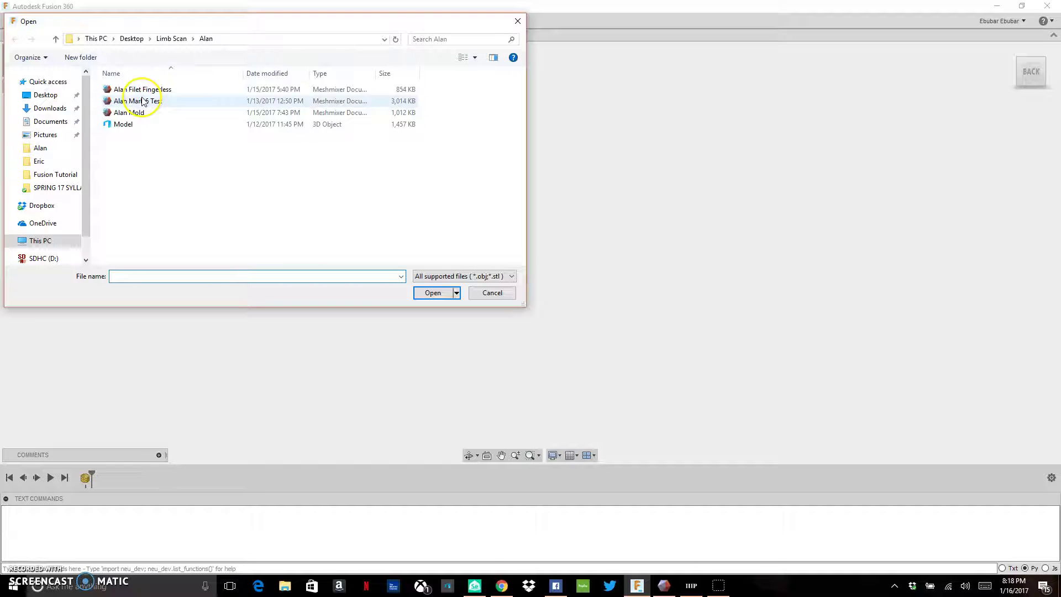
pyautogui.doubleClick(126, 113)
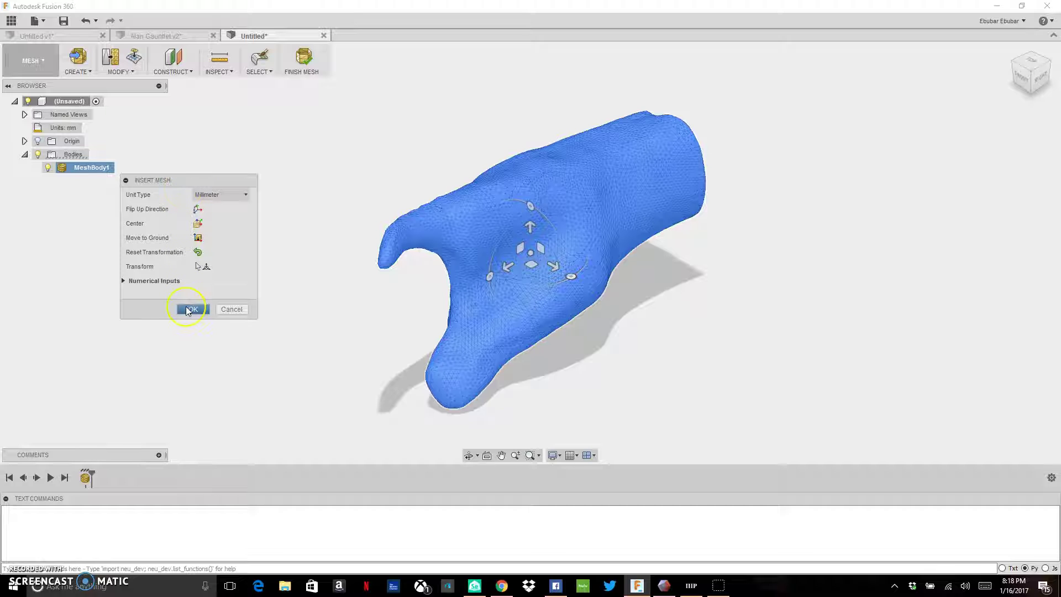
pyautogui.click(189, 309)
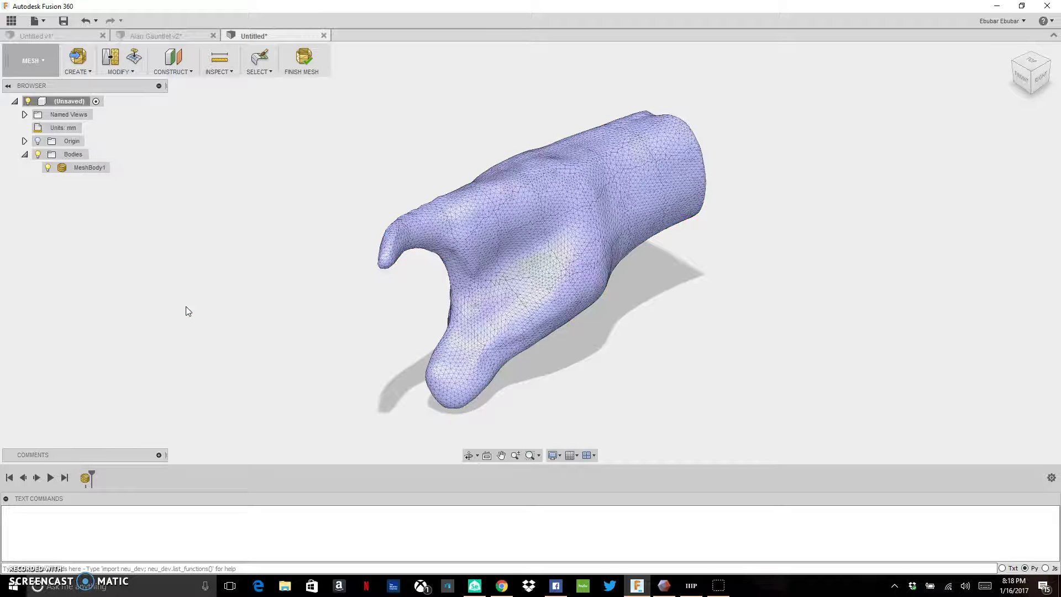
pyautogui.click(303, 60)
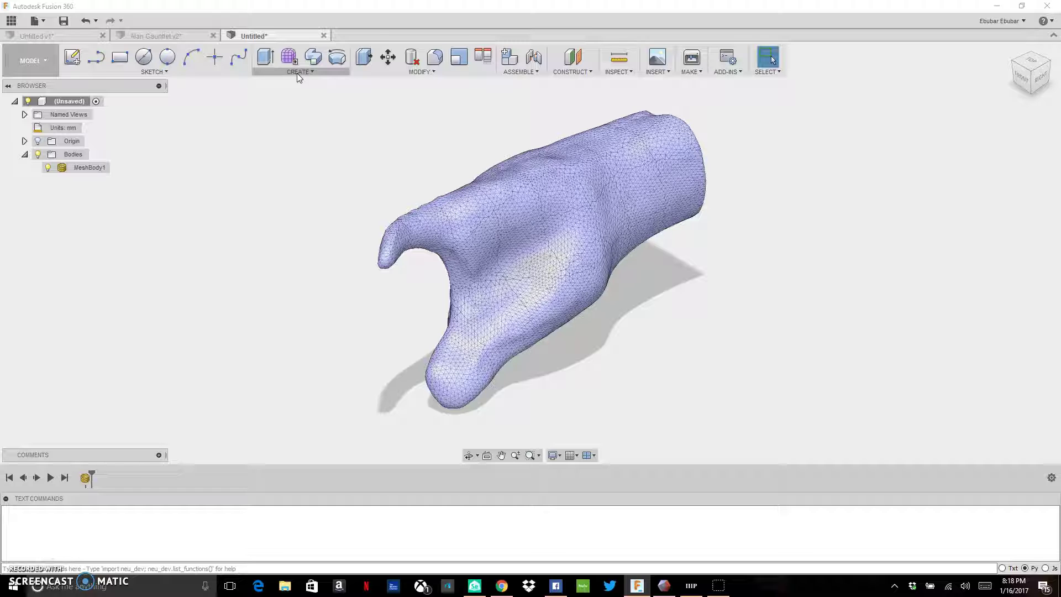
# Create a form to enter the sculpting environment with the hand mesh in place.
pyautogui.click(297, 73)
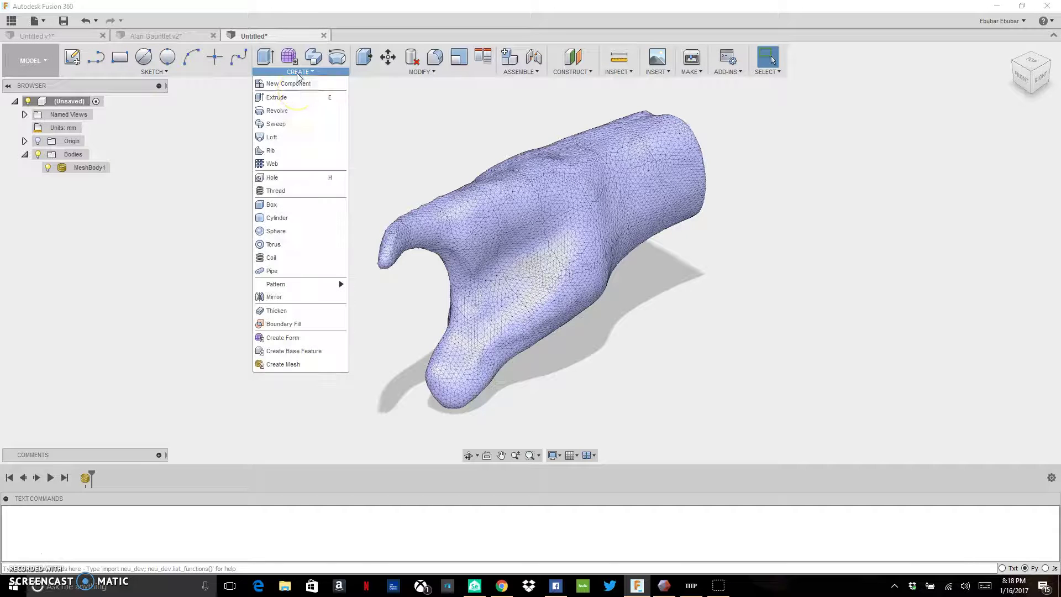
pyautogui.click(297, 340)
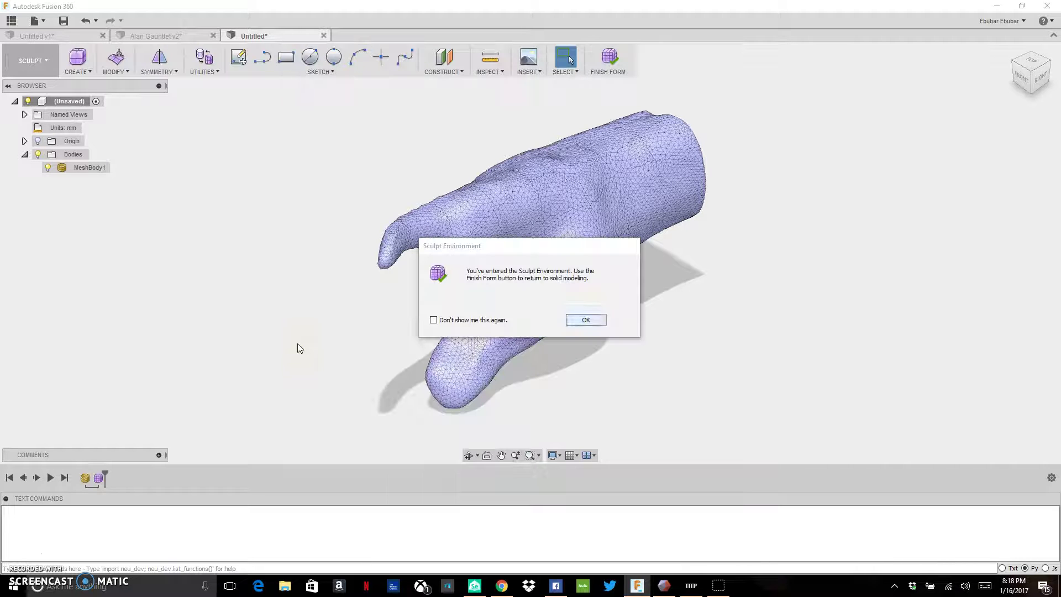
pyautogui.click(585, 320)
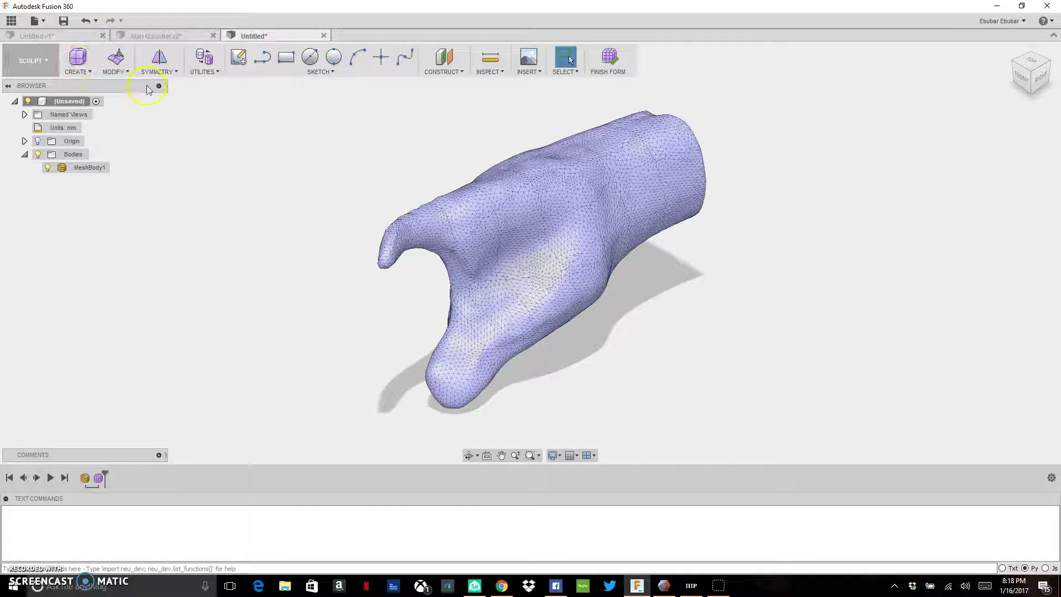
# Examine the hand mesh from the right and back to locate the flat cut end of the wrist.
pyautogui.click(1038, 82)
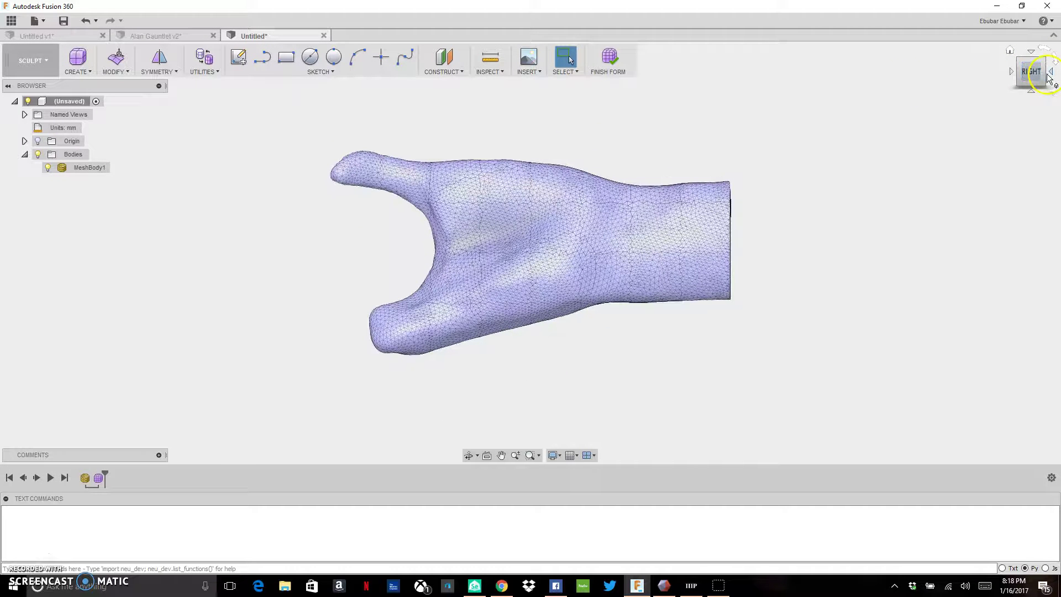
pyautogui.click(1048, 76)
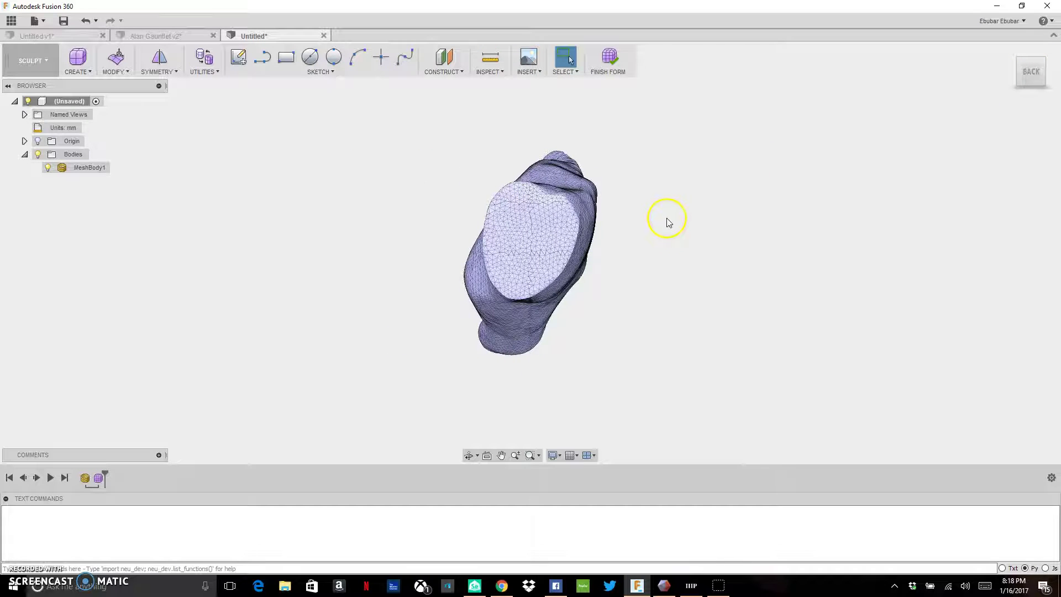
pyautogui.scroll(-5, 667, 221)
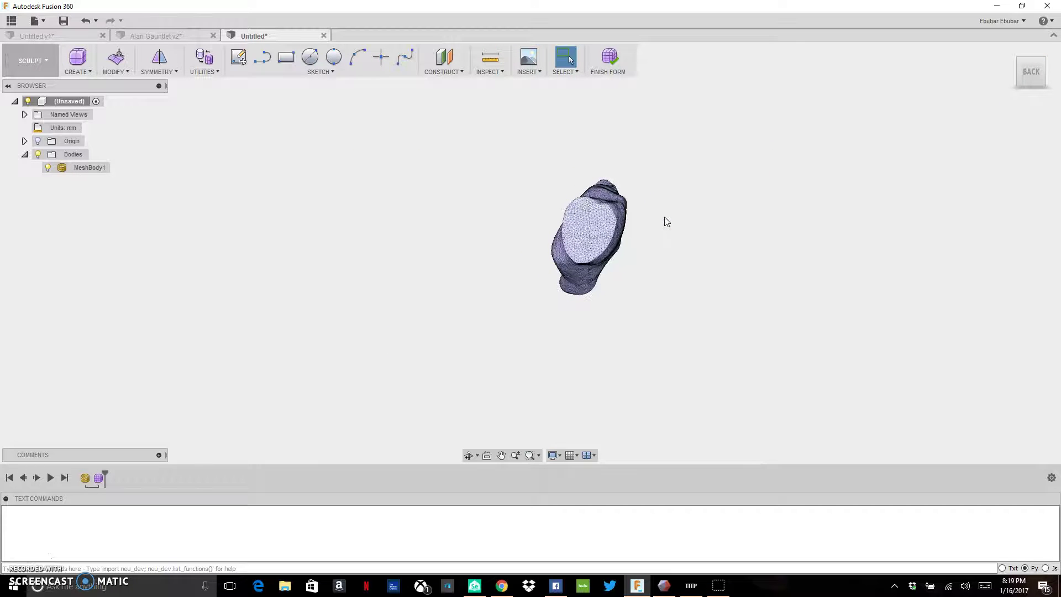
pyautogui.moveTo(667, 222); pyautogui.dragTo(603, 238, button='middle')
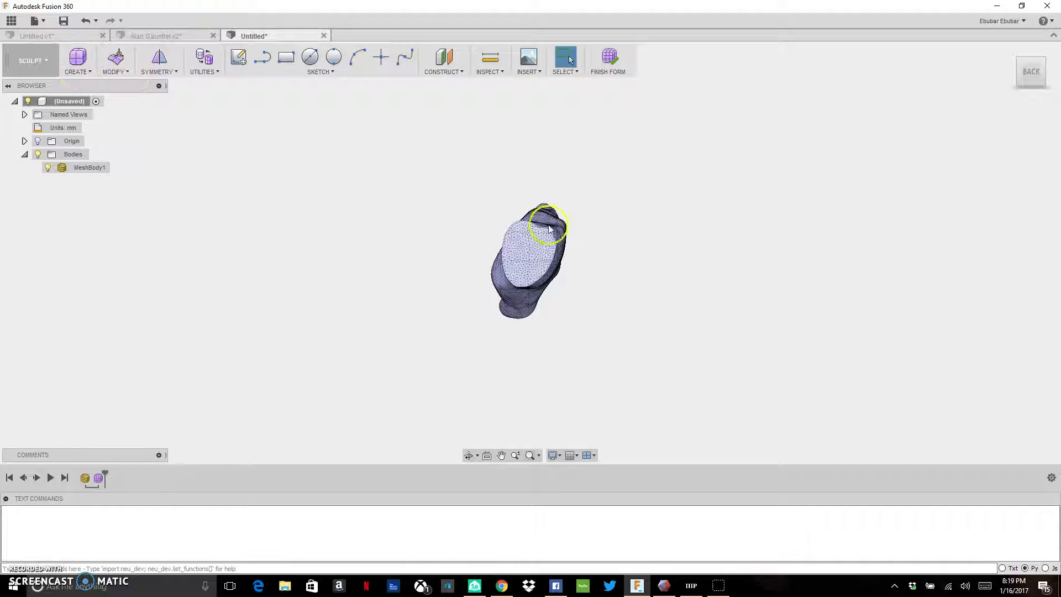
pyautogui.moveTo(1008, 80)
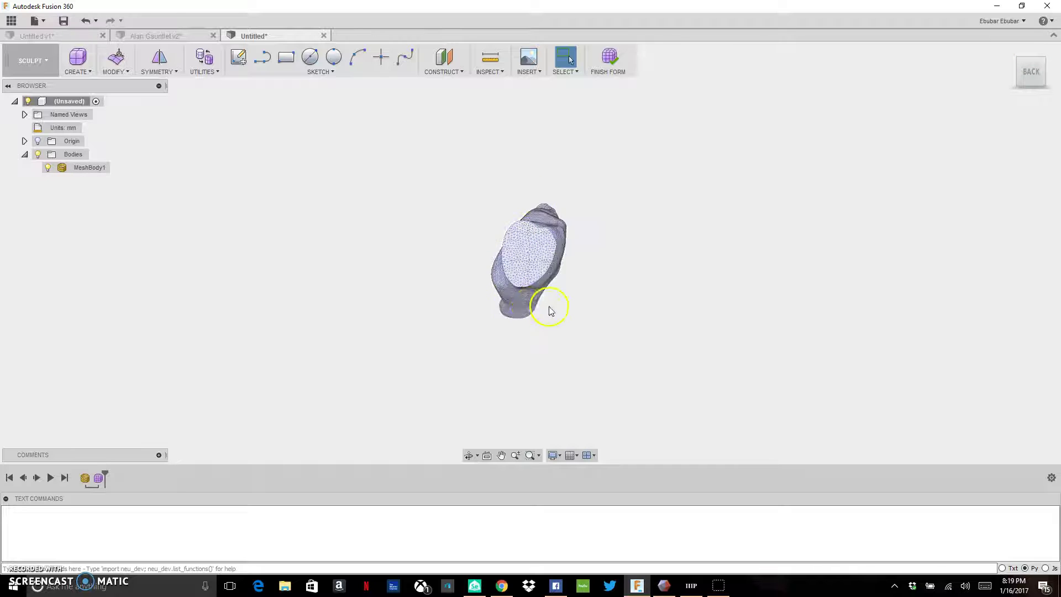
pyautogui.click(1011, 74)
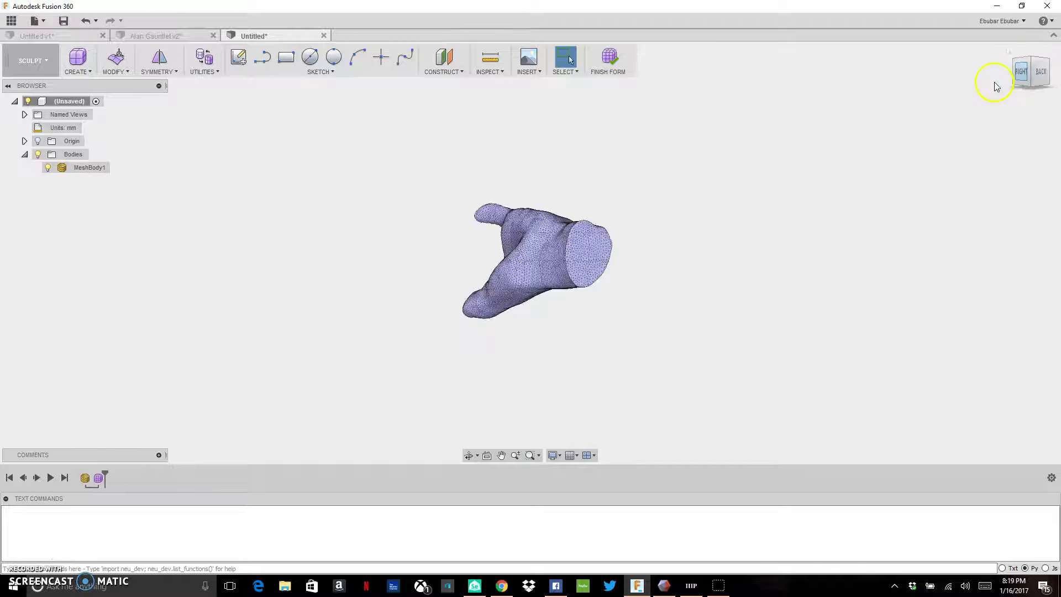
pyautogui.click(582, 254)
pyautogui.click(862, 229)
pyautogui.moveTo(1033, 69)
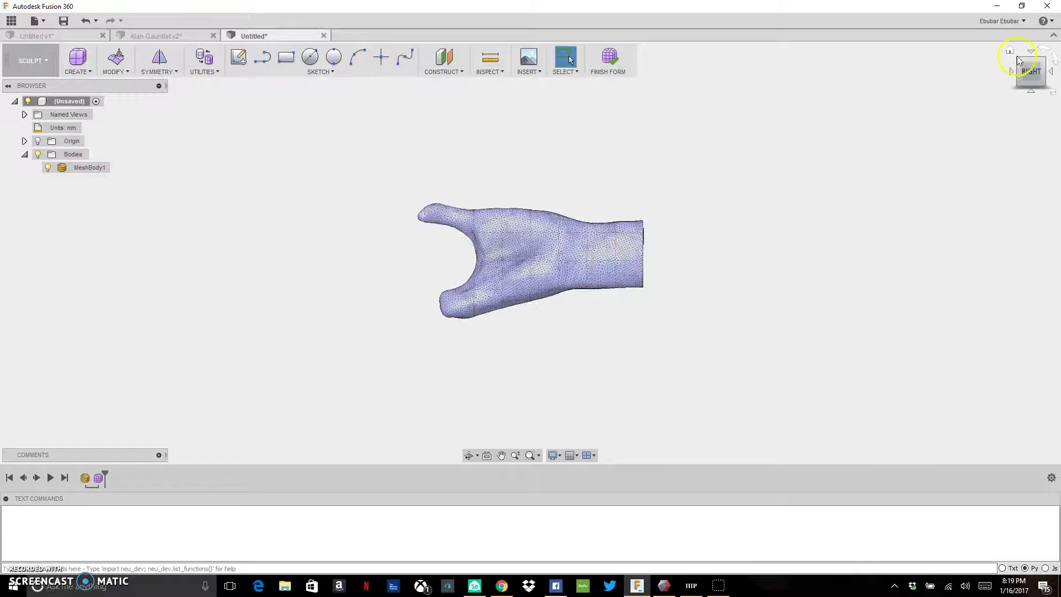
pyautogui.click(1049, 72)
# Start a form cylinder on the vertical origin plane facing the back view, centred on the wrist's cut end, with a diameter of about 109 mm.
pyautogui.click(78, 71)
pyautogui.click(89, 114)
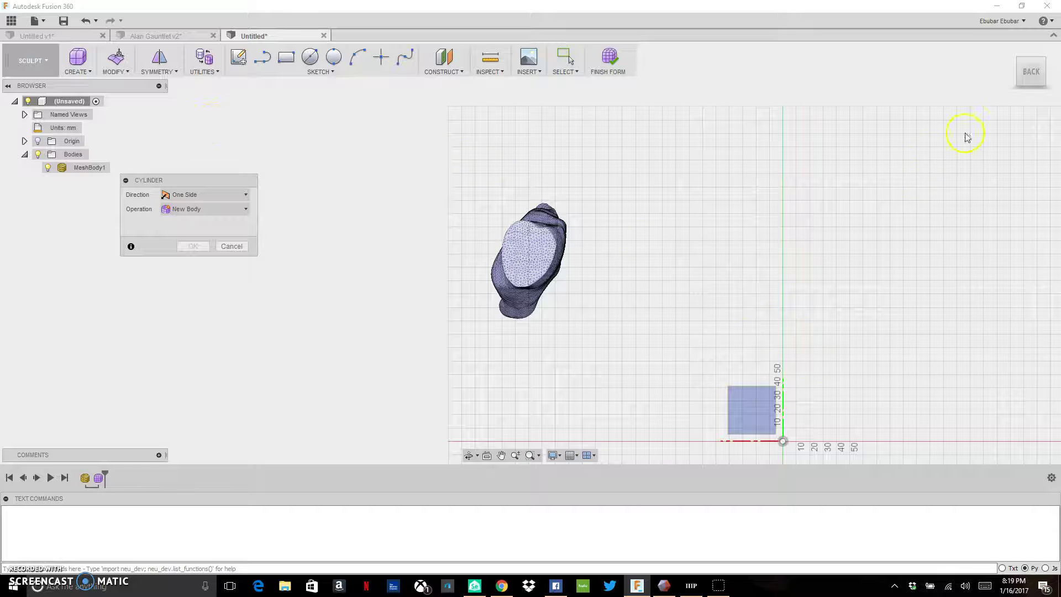
pyautogui.moveTo(1029, 71)
pyautogui.mouseDown()
pyautogui.moveTo(1046, 77)
pyautogui.moveTo(1036, 88)
pyautogui.mouseUp()
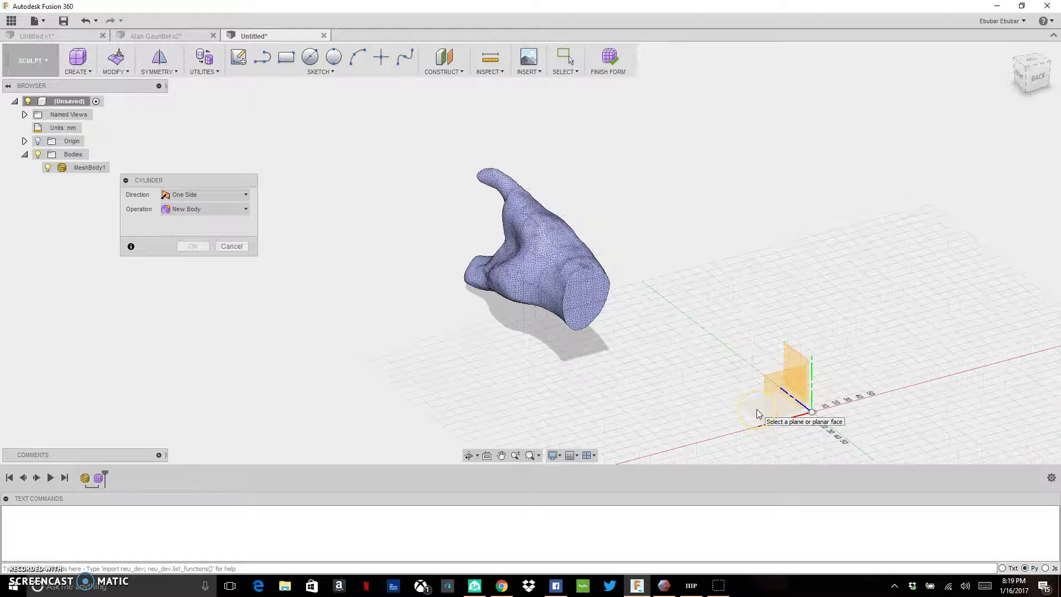
pyautogui.click(800, 356)
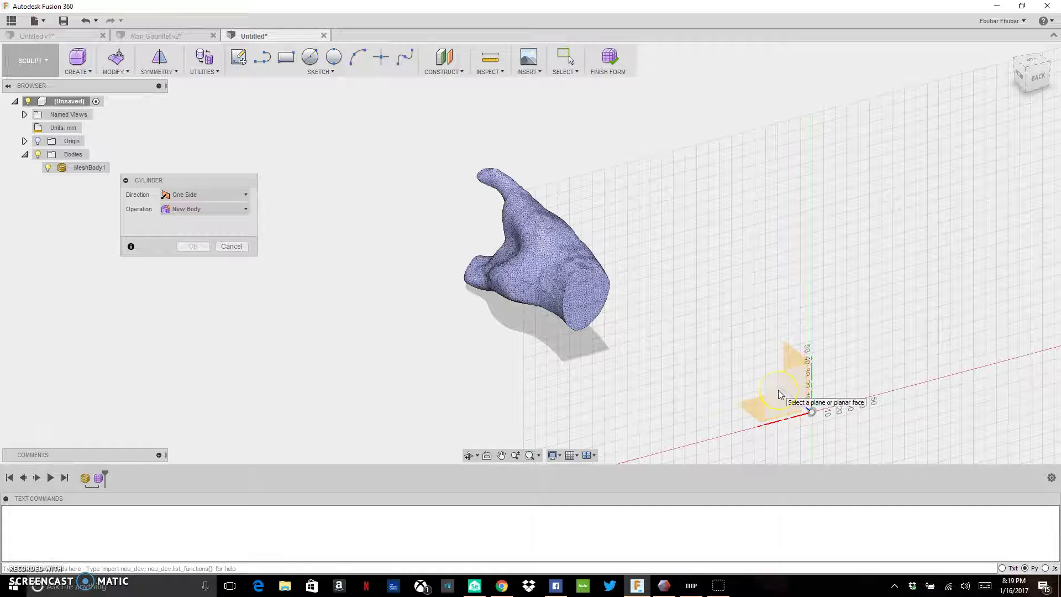
pyautogui.click(1044, 77)
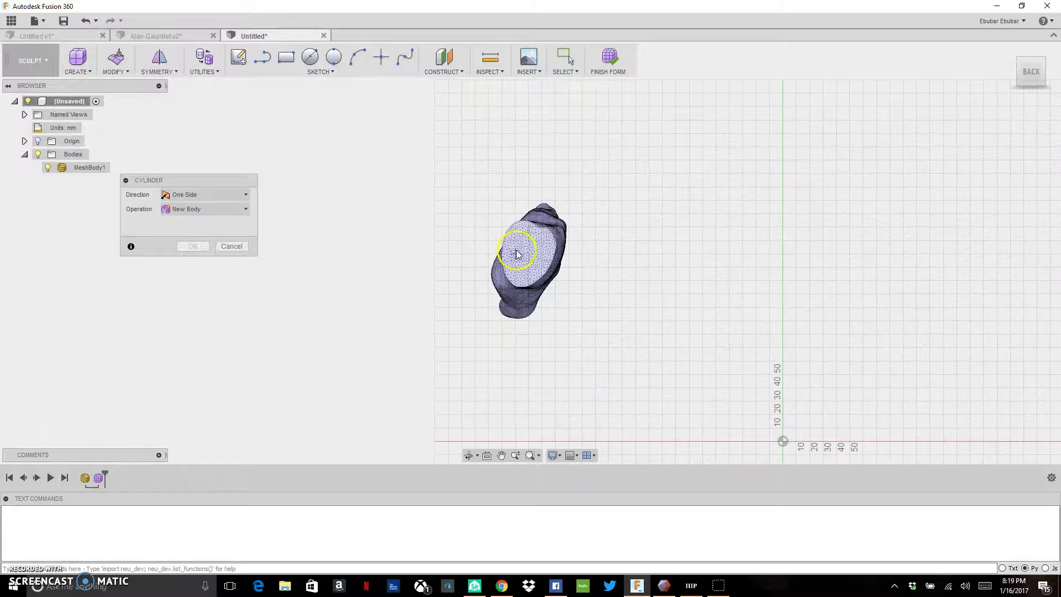
pyautogui.scroll(3, 536, 249)
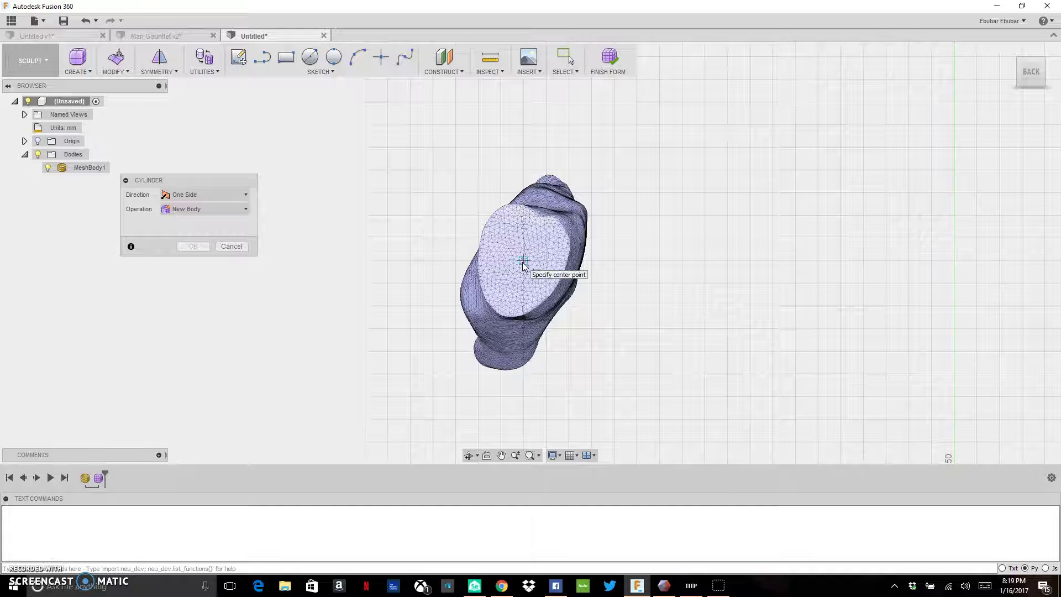
pyautogui.click(522, 262)
pyautogui.moveTo(522, 262); pyautogui.dragTo(517, 361)
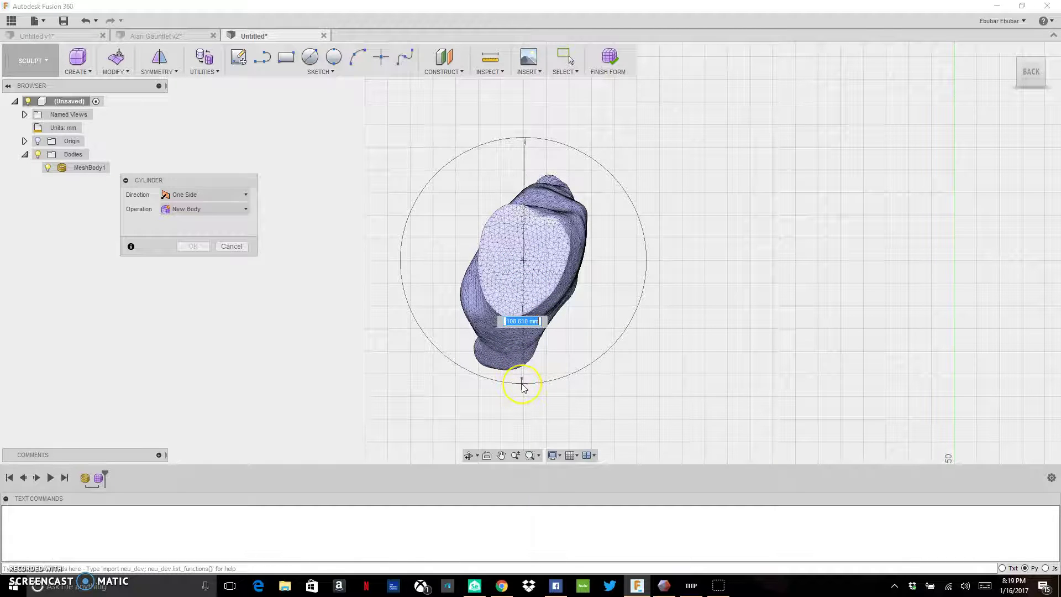
pyautogui.click(522, 381)
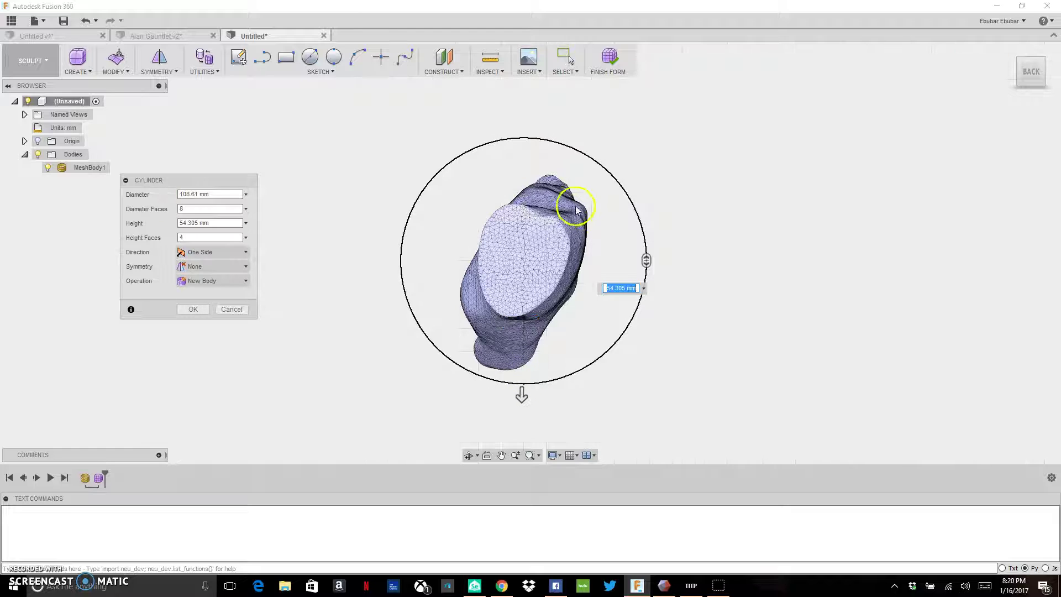
# Extend the cylinder's height to 140 mm from the wrist toward the fingers so it encloses the palm.
pyautogui.moveTo(1016, 67)
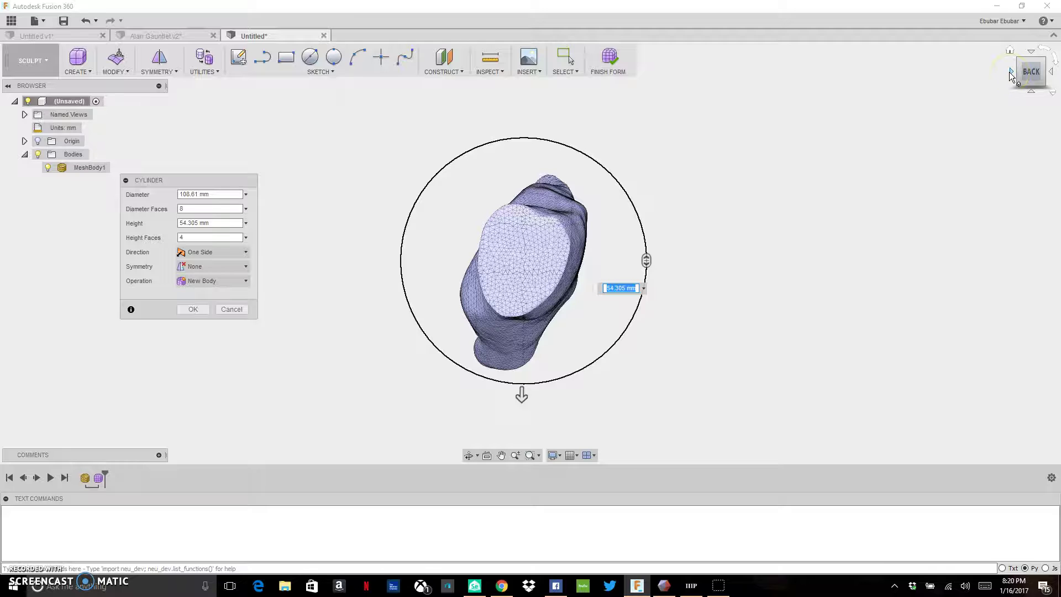
pyautogui.click(1010, 72)
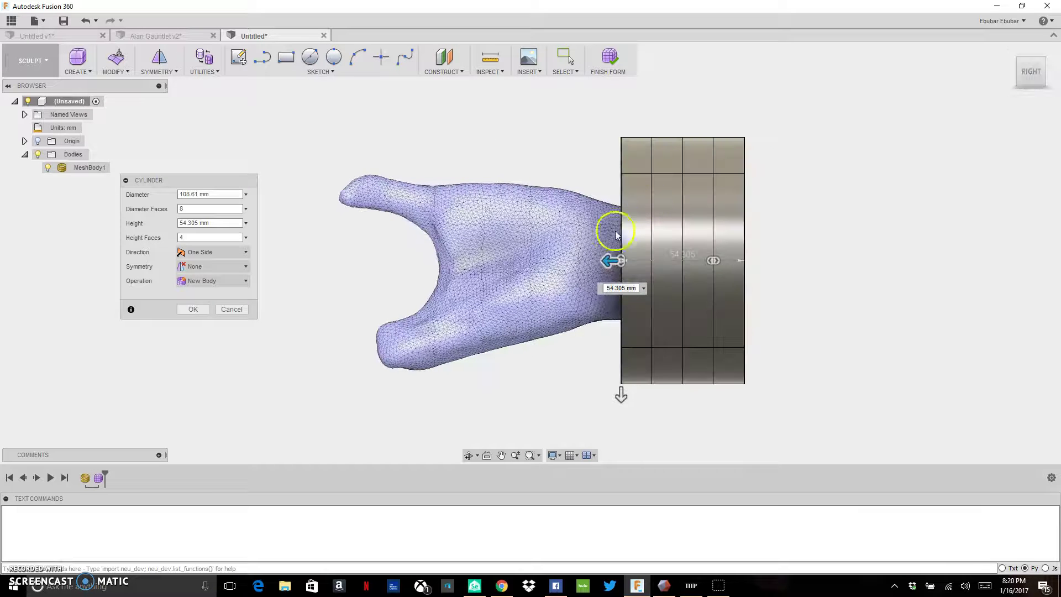
pyautogui.moveTo(609, 258); pyautogui.dragTo(433, 271)
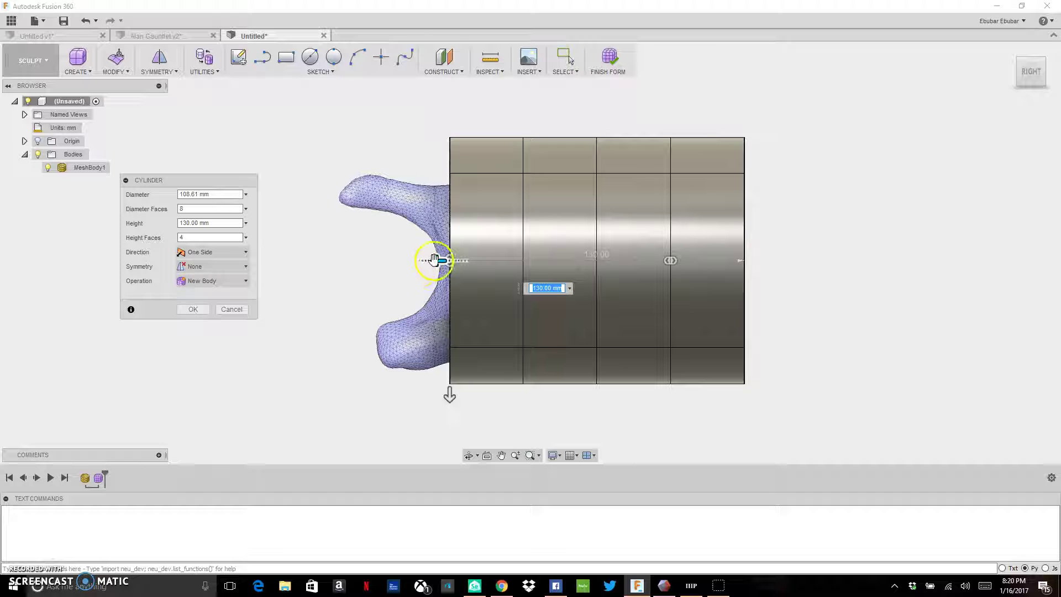
pyautogui.moveTo(434, 260); pyautogui.dragTo(411, 260)
pyautogui.moveTo(1027, 88)
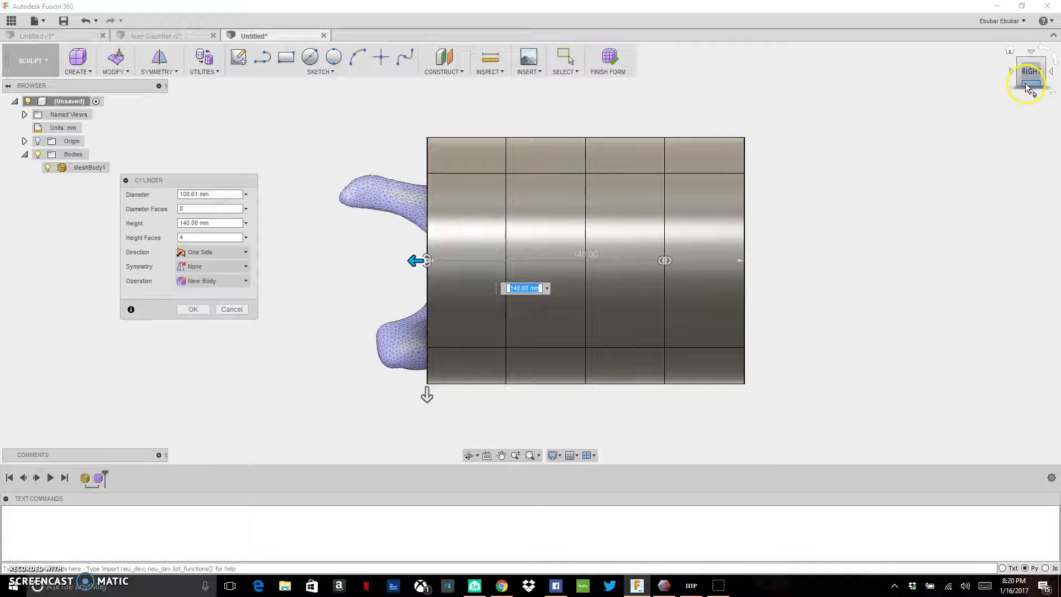
pyautogui.moveTo(1027, 88); pyautogui.dragTo(950, 83)
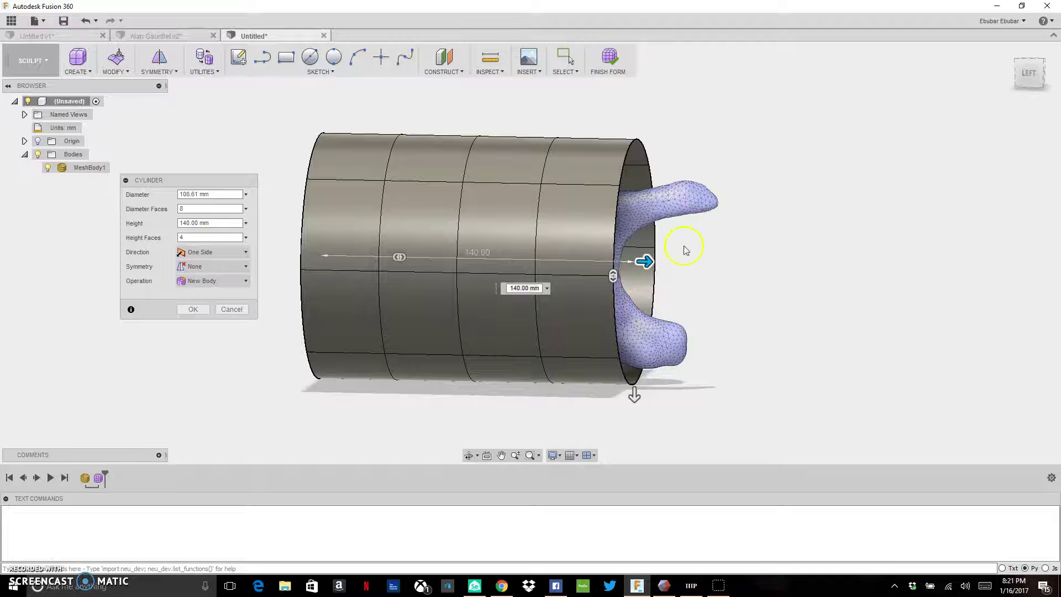
pyautogui.click(1029, 73)
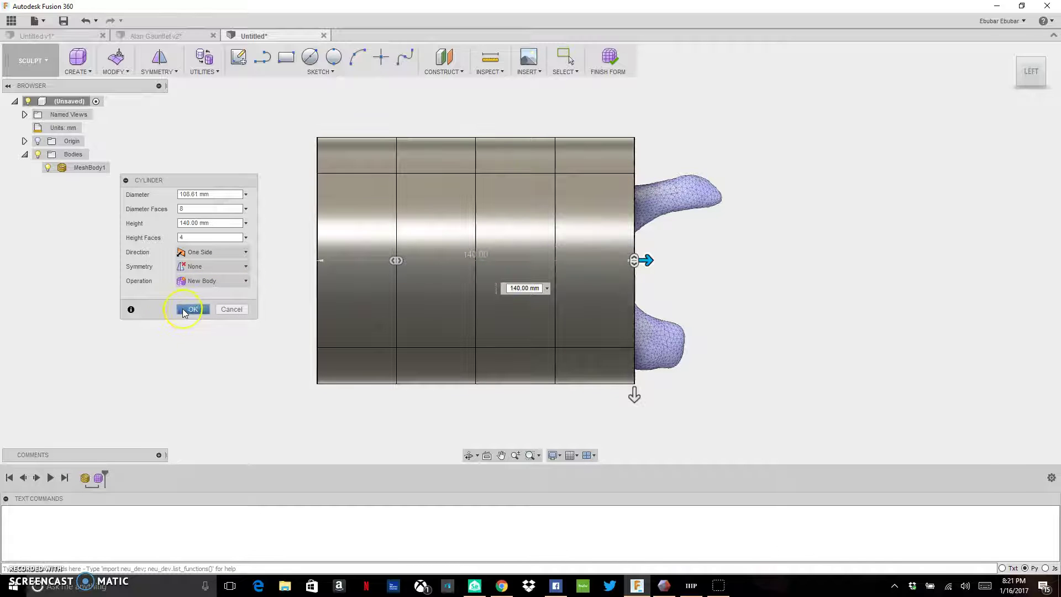
# Check the cylinder's height and diameter face divisions, keeping 4 and 8 faces, and create it as a new body.
pyautogui.click(395, 259)
pyautogui.moveTo(395, 262); pyautogui.dragTo(531, 216)
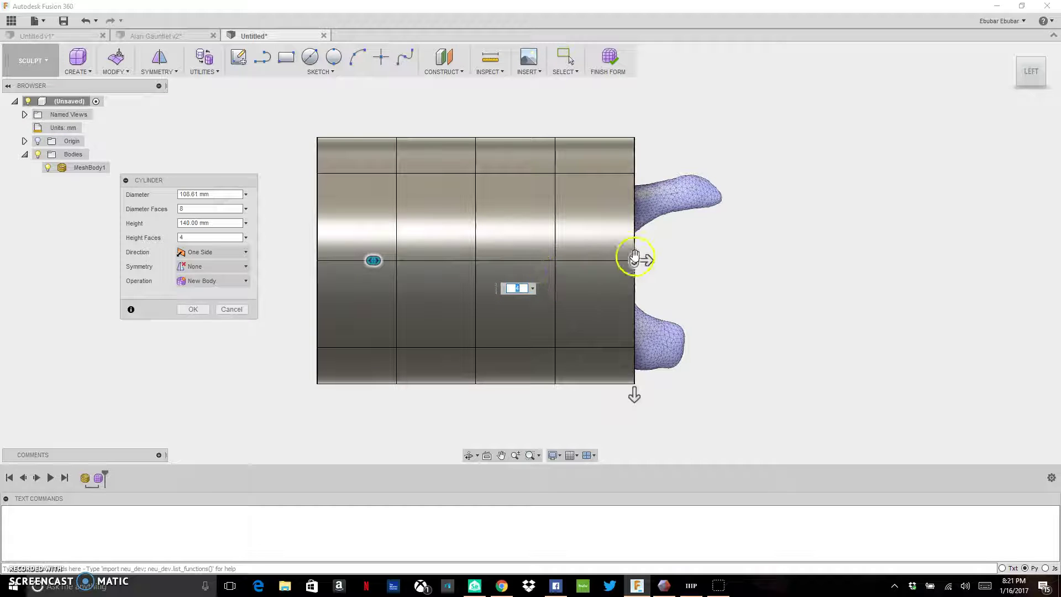
pyautogui.moveTo(634, 256); pyautogui.dragTo(635, 138)
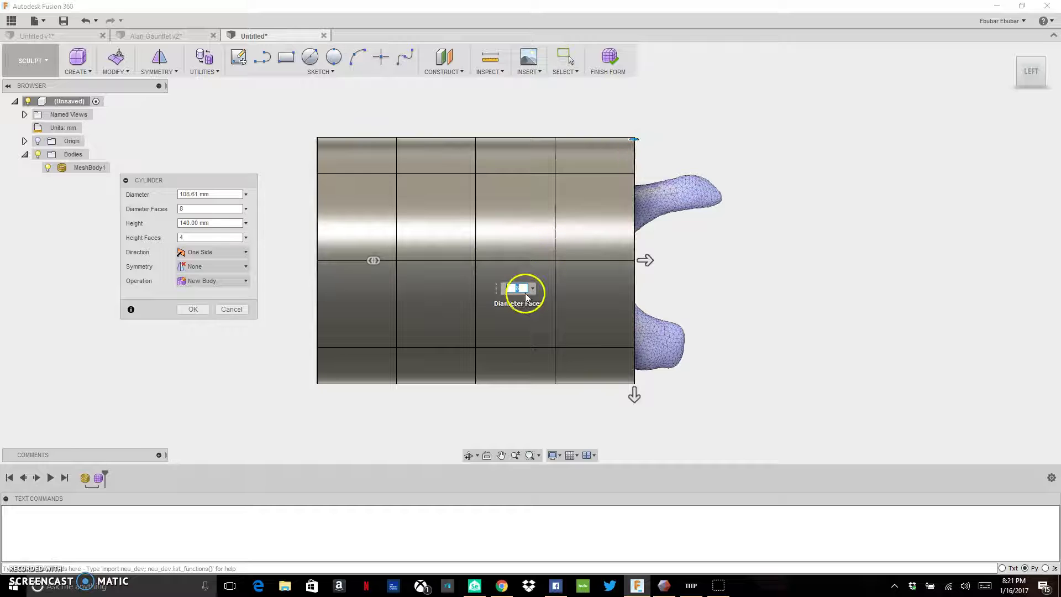
pyautogui.click(192, 310)
# Inspect how the cylinder surrounds the hand mesh from the side and rear, ending in the back view.
pyautogui.click(1042, 76)
pyautogui.keyDown('shift'); pyautogui.moveTo(849, 80); pyautogui.dragTo(692, 76, button='middle'); pyautogui.keyUp('shift')
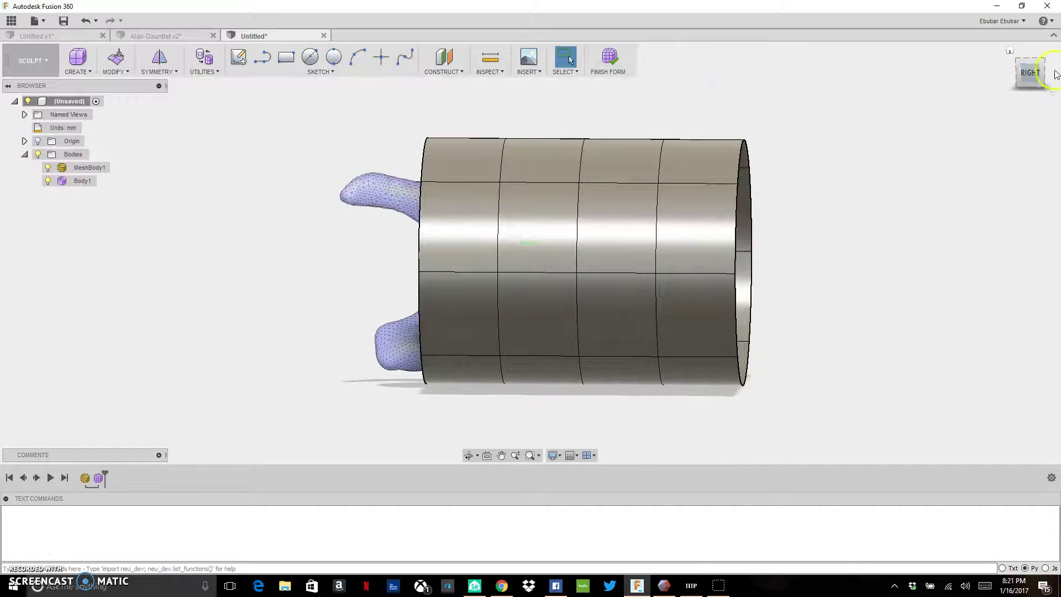
pyautogui.moveTo(1036, 73)
pyautogui.keyDown('shift'); pyautogui.mouseDown(button='middle')
pyautogui.moveTo(837, 70)
pyautogui.moveTo(846, 61)
pyautogui.mouseUp(button='middle'); pyautogui.keyUp('shift')
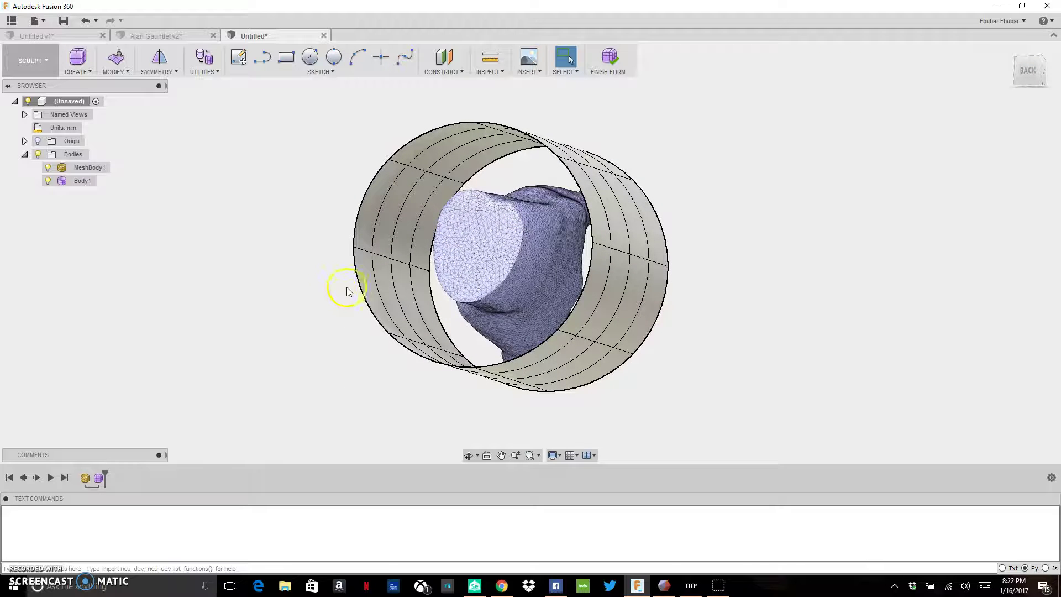
pyautogui.click(482, 243)
pyautogui.press('Escape')
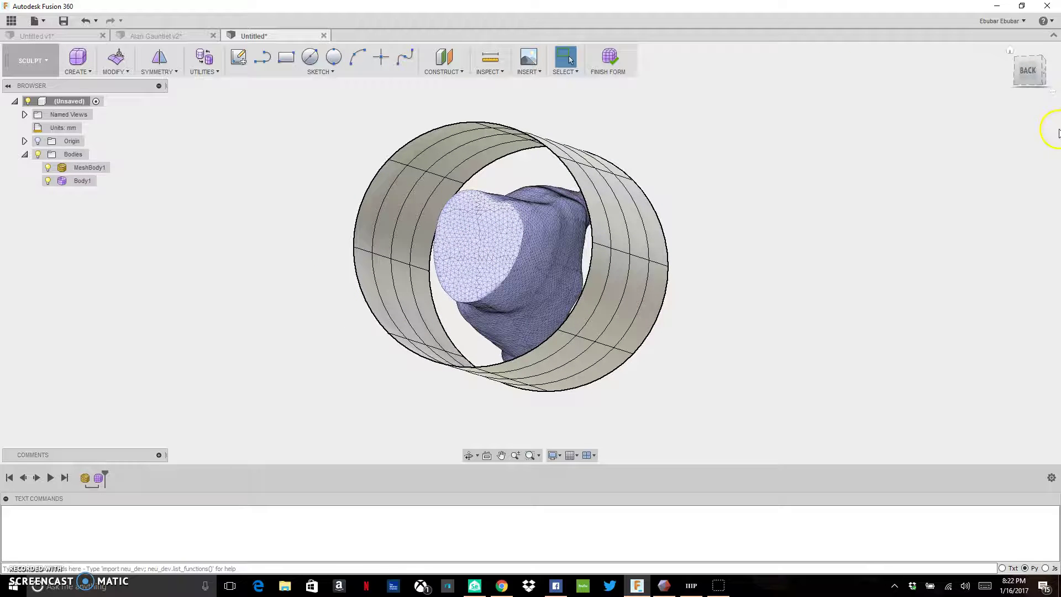
pyautogui.click(1029, 70)
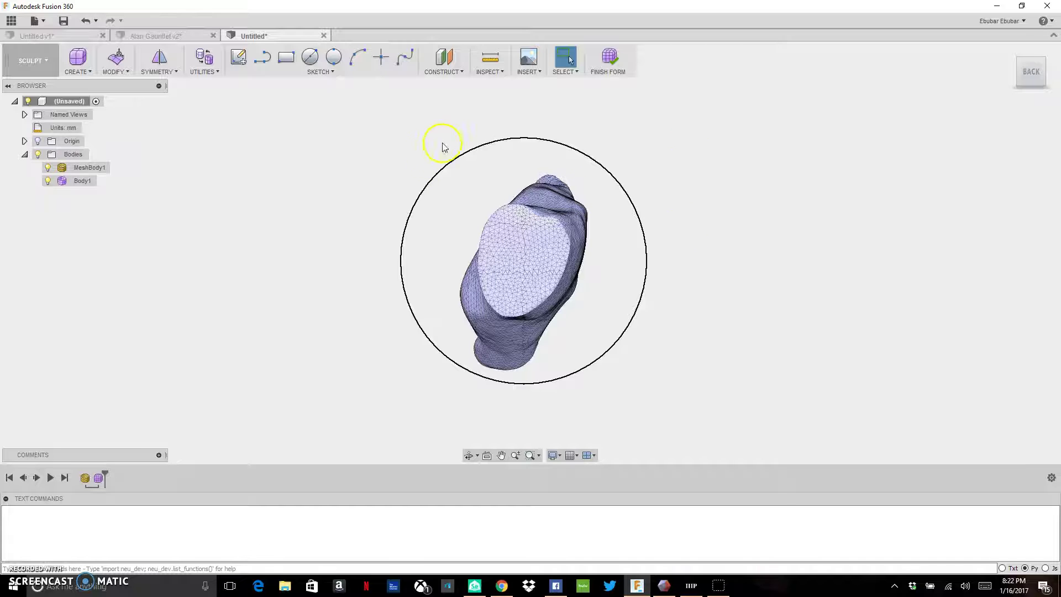
# Open the whole cylinder body in Edit Form and, in the back view, shift it about 0.24 mm and -1.46 mm around the hand.
pyautogui.moveTo(1028, 75)
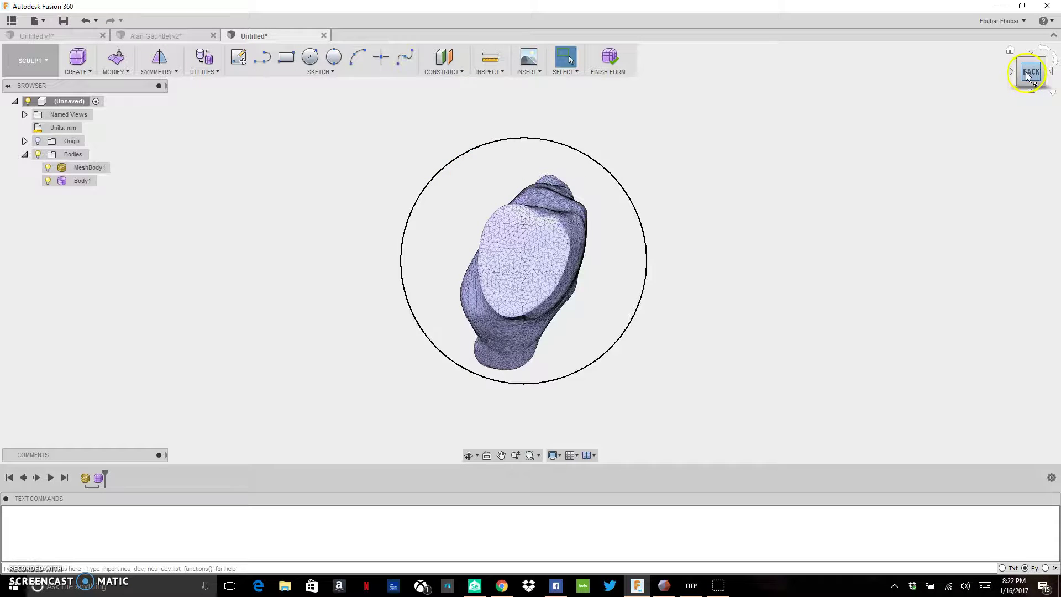
pyautogui.moveTo(1026, 72); pyautogui.dragTo(1003, 70)
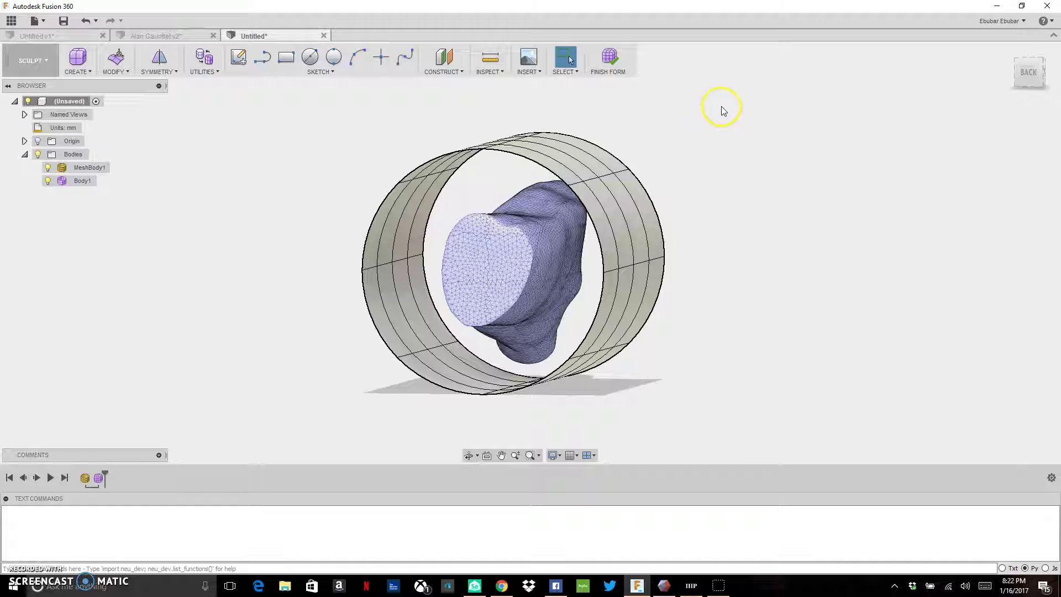
pyautogui.moveTo(721, 106); pyautogui.dragTo(319, 430)
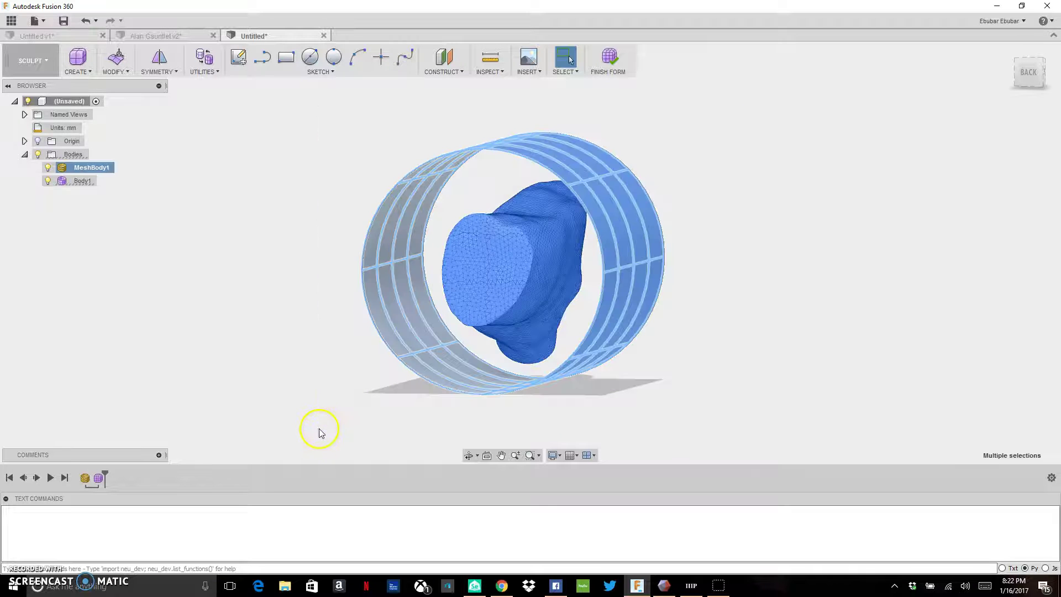
pyautogui.rightClick(637, 245)
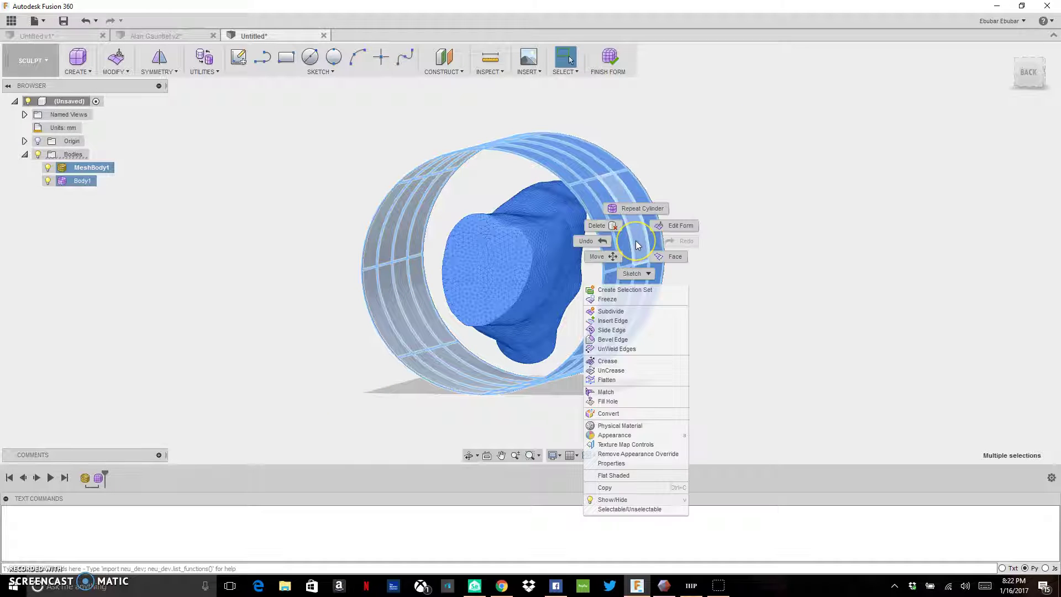
pyautogui.click(677, 227)
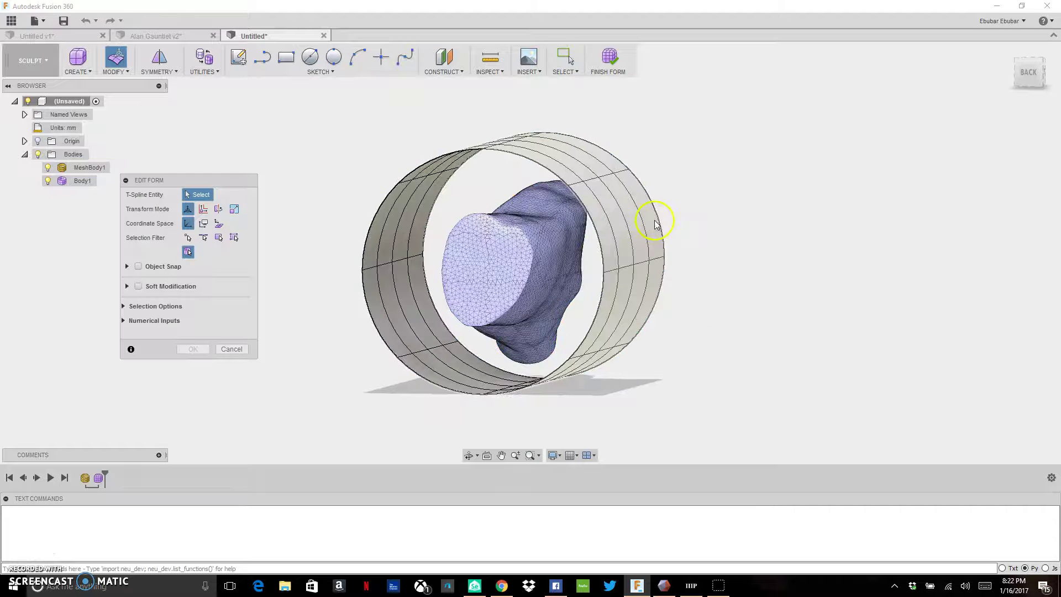
pyautogui.click(624, 217)
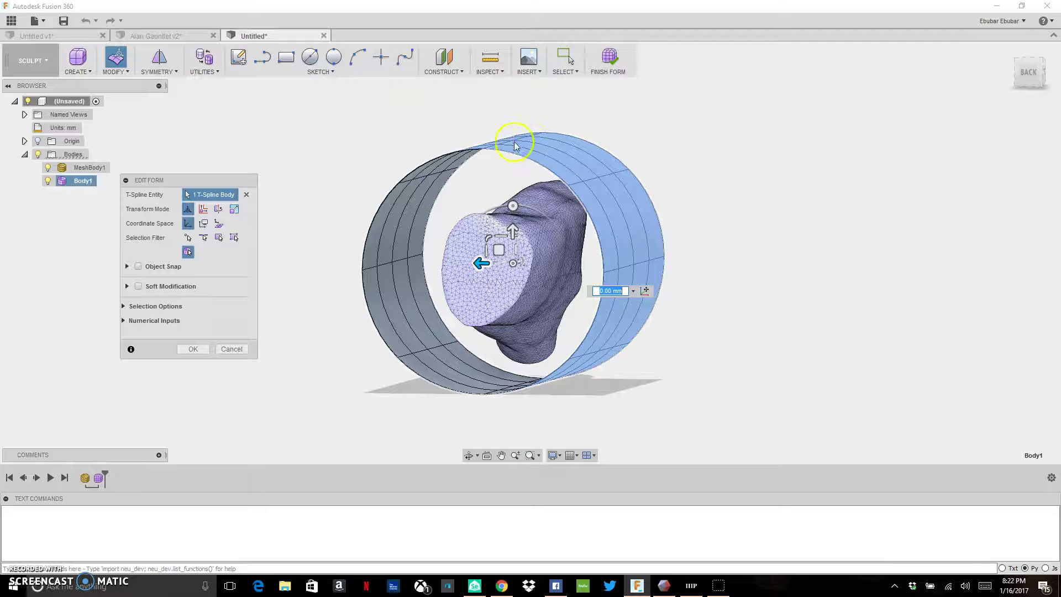
pyautogui.click(1028, 73)
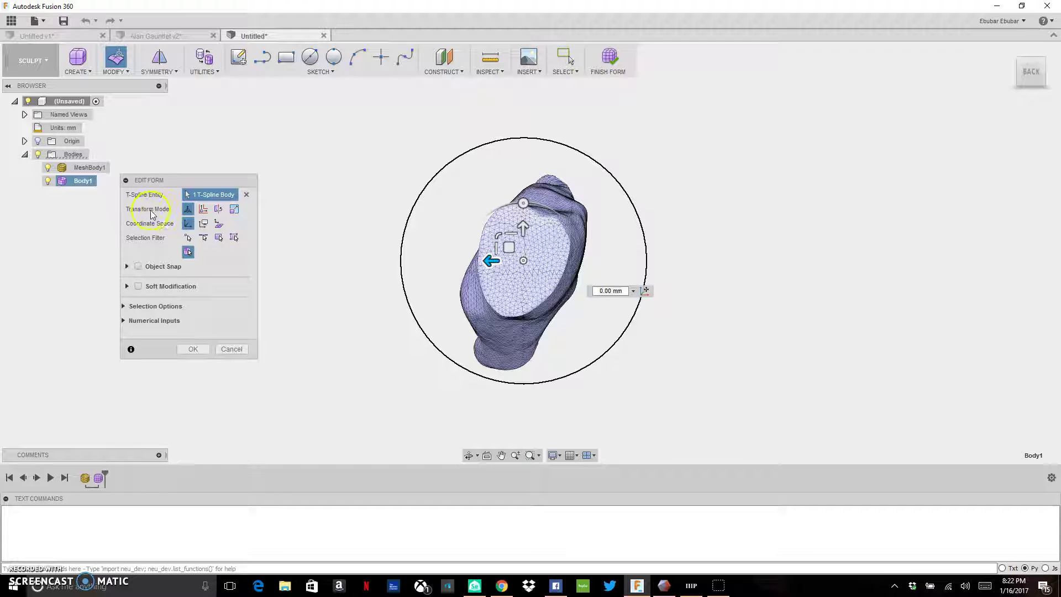
pyautogui.click(203, 211)
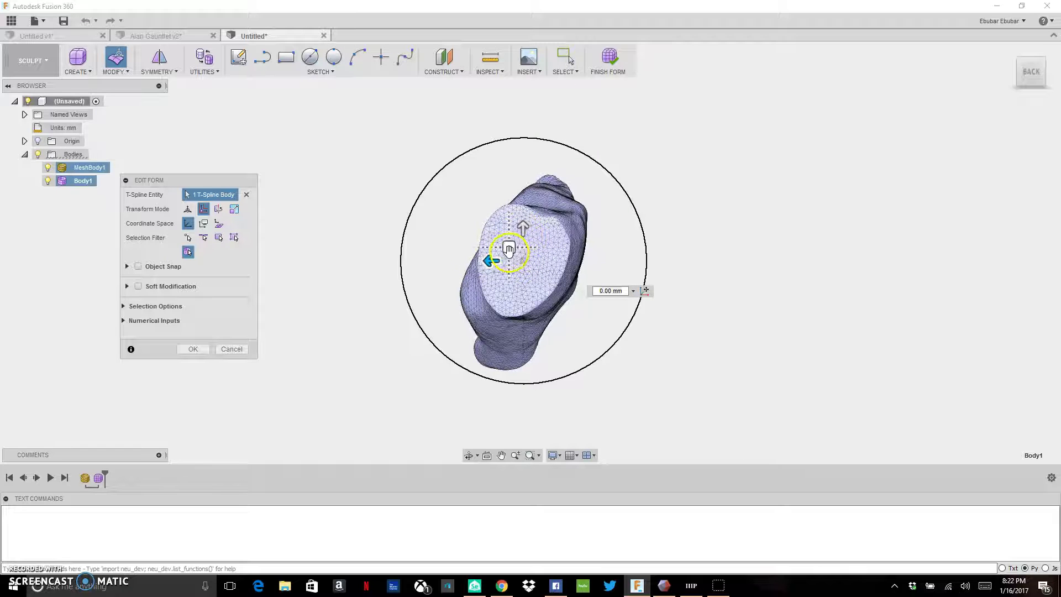
pyautogui.moveTo(508, 248)
pyautogui.mouseDown()
pyautogui.moveTo(466, 239)
pyautogui.moveTo(499, 274)
pyautogui.moveTo(507, 253)
pyautogui.mouseUp()
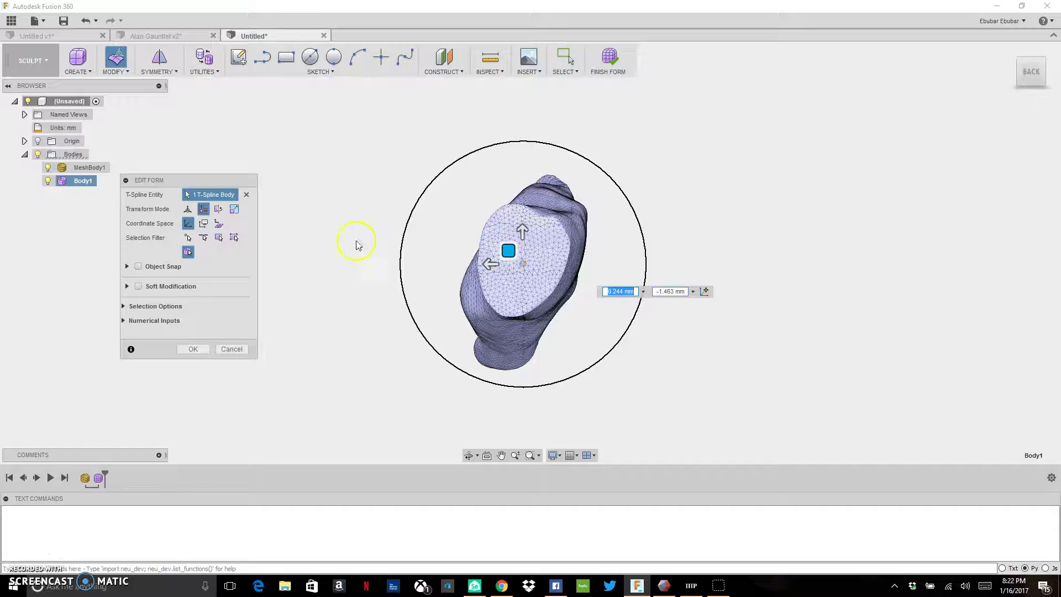
# Scale the cylinder into an upright oval in the back view, narrowing its width and stretching its height by a factor of 1.072.
pyautogui.click(221, 208)
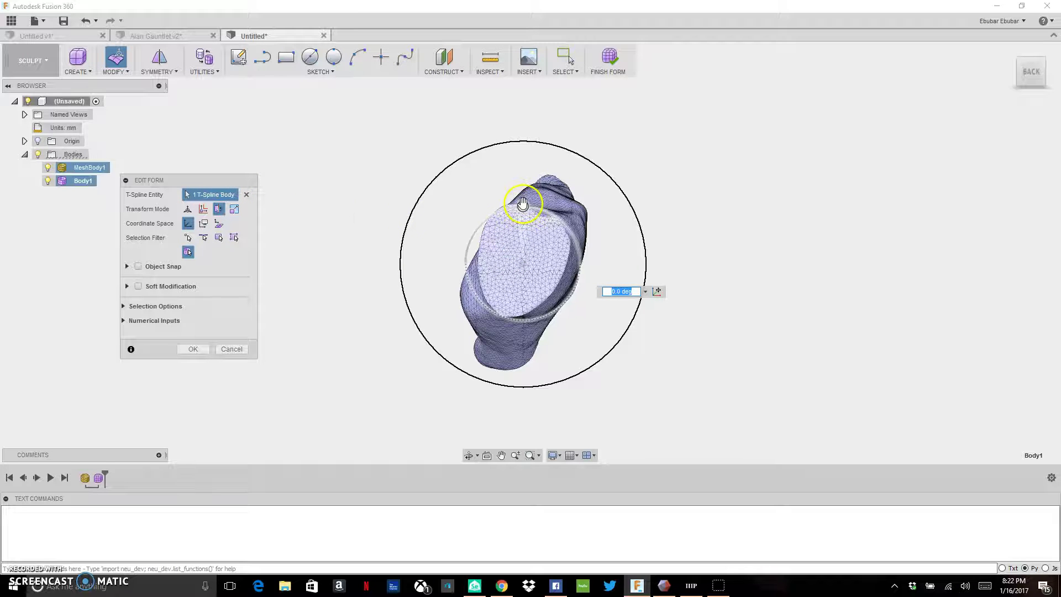
pyautogui.click(234, 210)
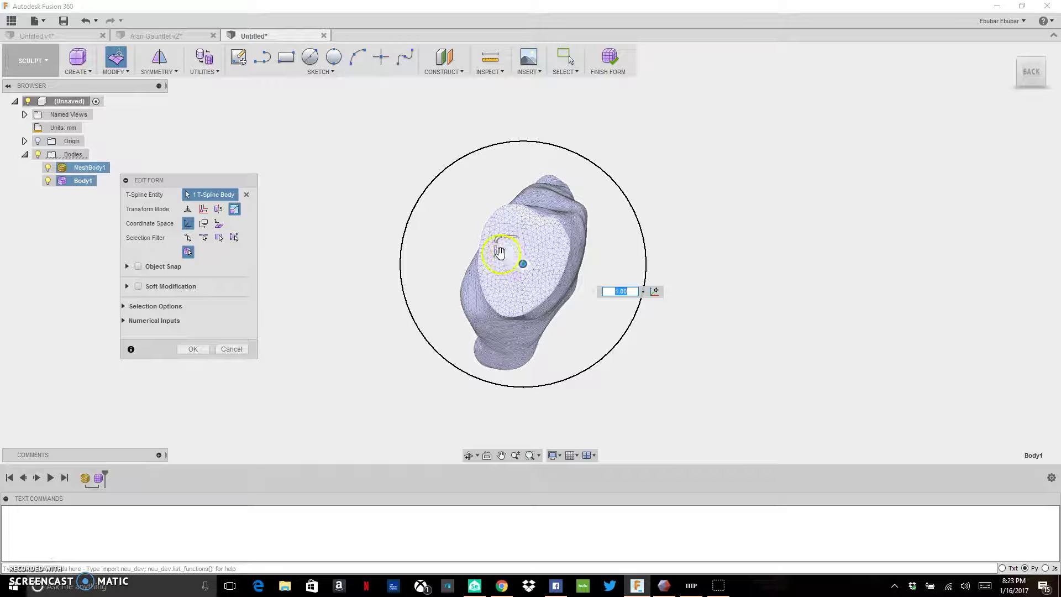
pyautogui.moveTo(495, 252); pyautogui.dragTo(510, 238)
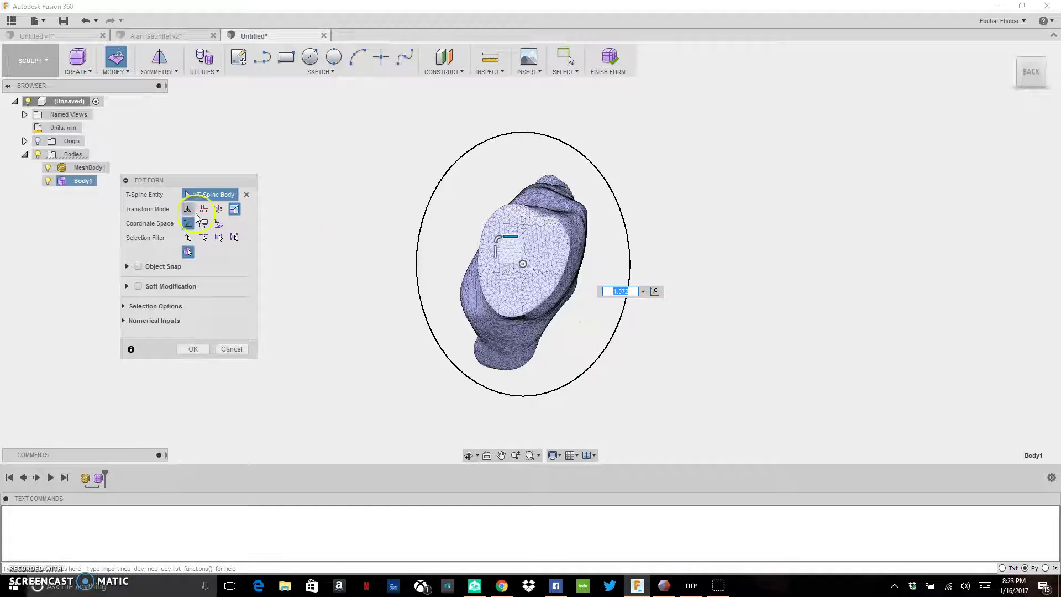
# Tilt and shrink the oval cylinder to follow the hand's slanted outline, recentre it around the mesh, and apply the form edit.
pyautogui.click(188, 210)
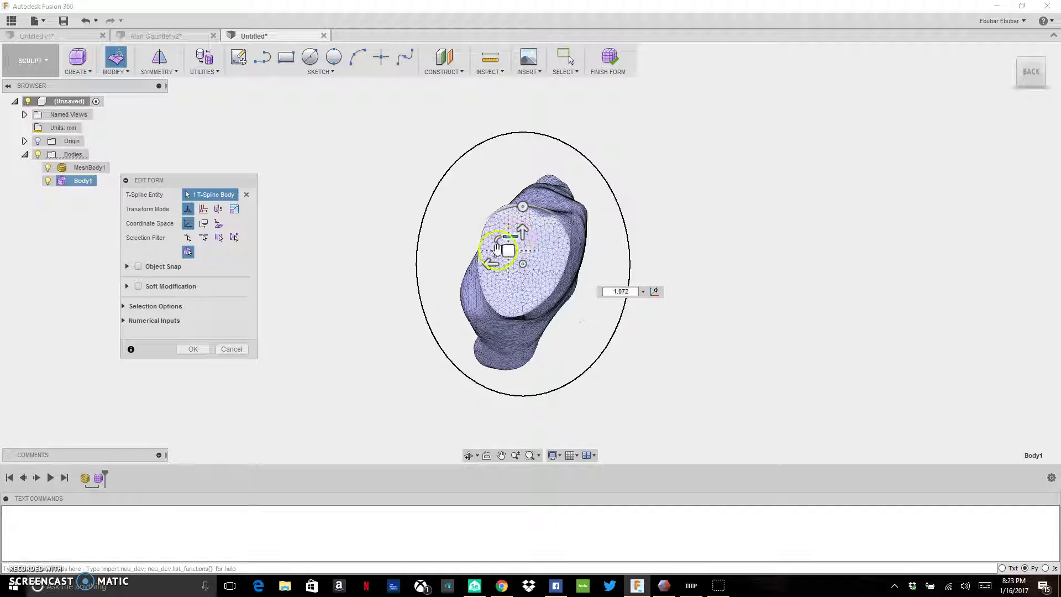
pyautogui.moveTo(495, 251); pyautogui.dragTo(493, 253)
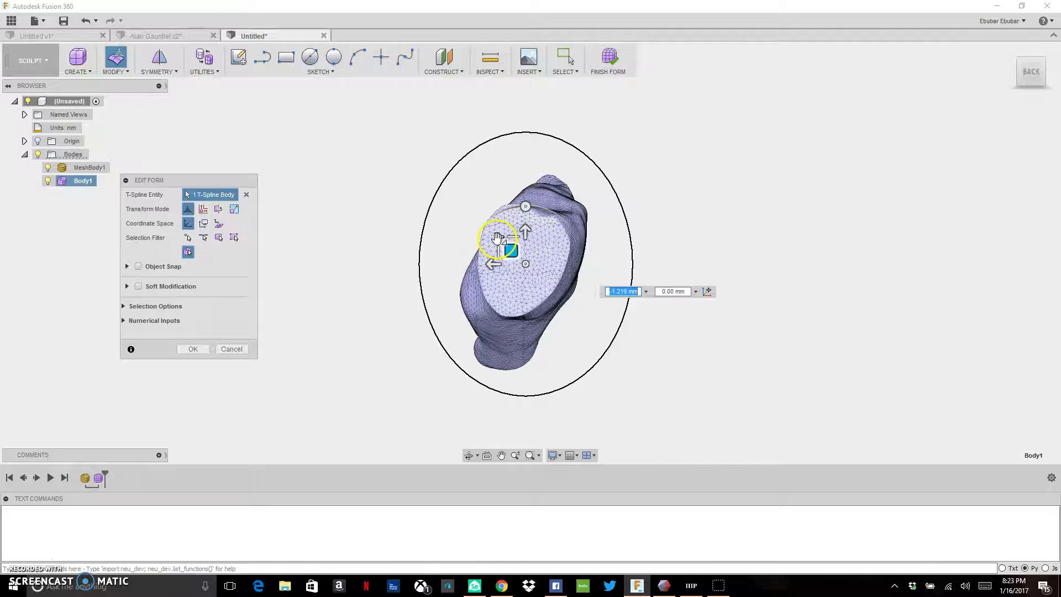
pyautogui.moveTo(496, 251); pyautogui.dragTo(504, 252)
pyautogui.click(524, 206)
pyautogui.moveTo(525, 205); pyautogui.dragTo(510, 249)
pyautogui.moveTo(525, 209); pyautogui.dragTo(513, 208)
pyautogui.moveTo(510, 251); pyautogui.dragTo(509, 260)
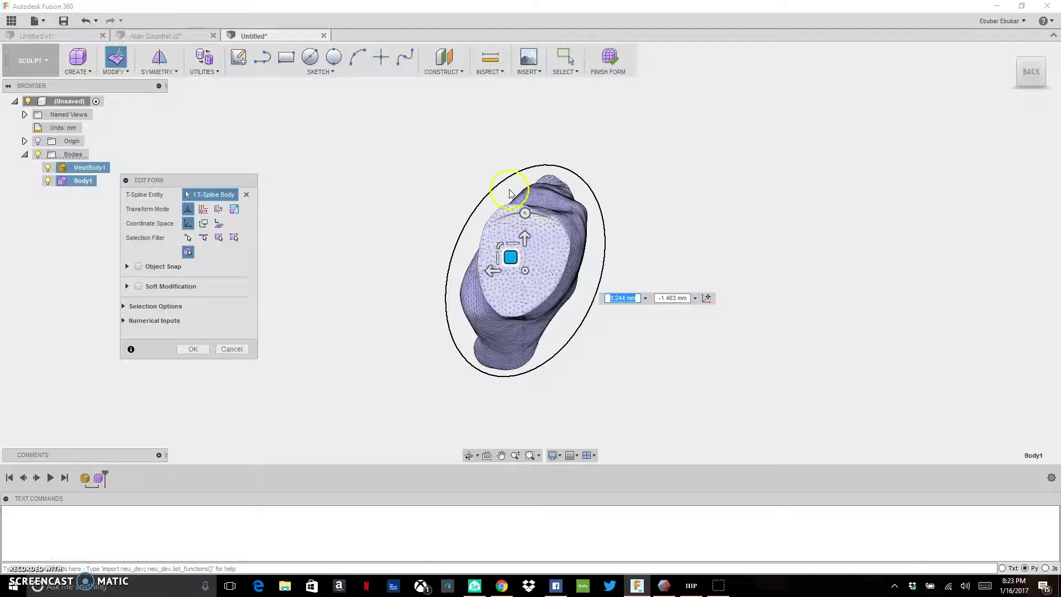
pyautogui.click(194, 348)
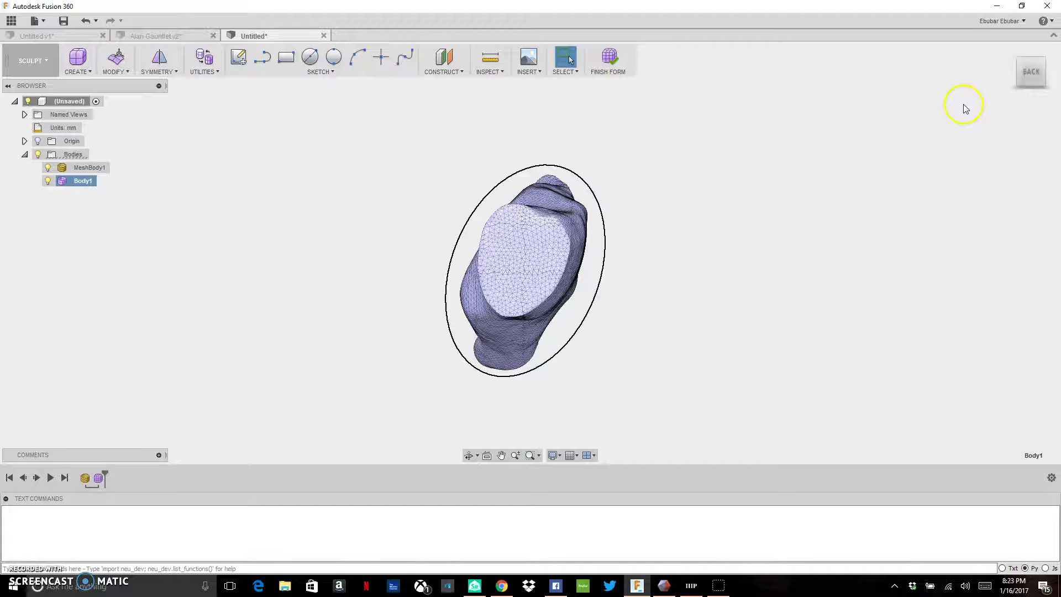
# Examine the hand's contour against the cylinder from the left side, temporarily hiding the cylinder body to see the wrist and palm.
pyautogui.keyDown('ctrl'); pyautogui.click(563, 180); pyautogui.keyUp('ctrl')
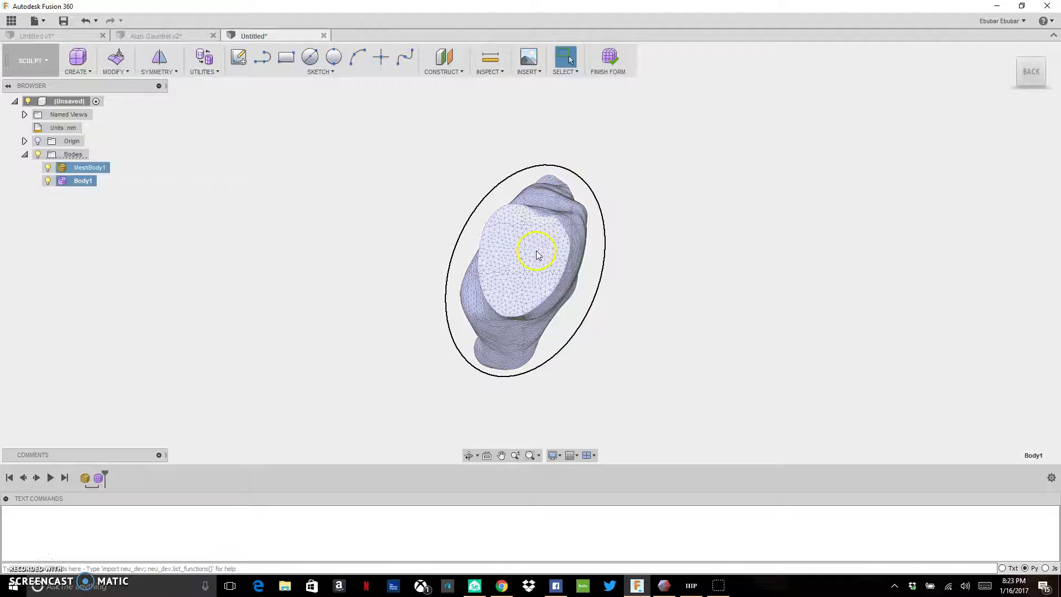
pyautogui.click(598, 280)
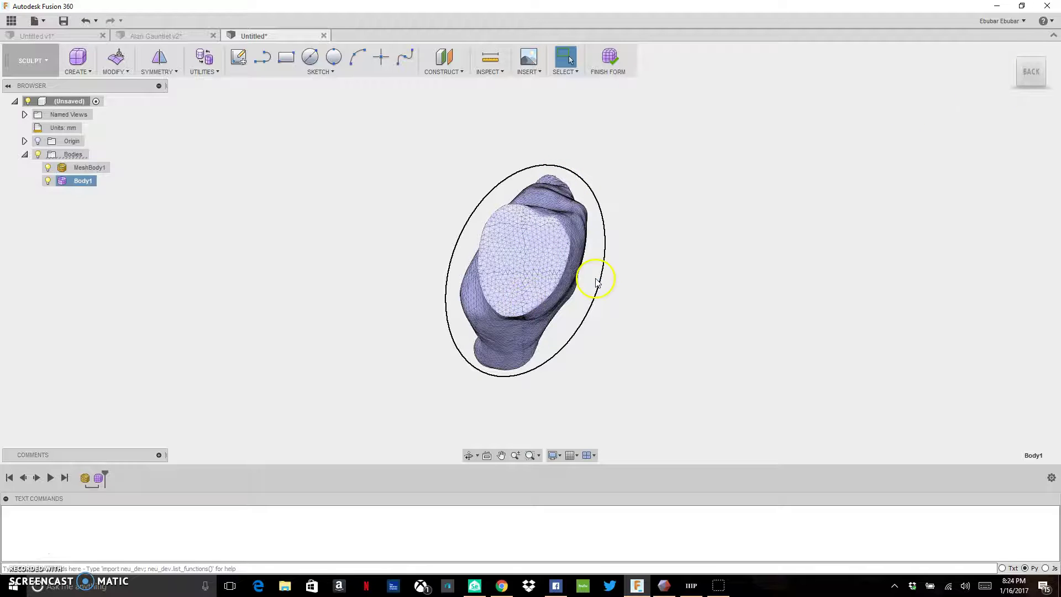
pyautogui.scroll(2, 595, 282)
pyautogui.moveTo(1033, 72); pyautogui.dragTo(1002, 71)
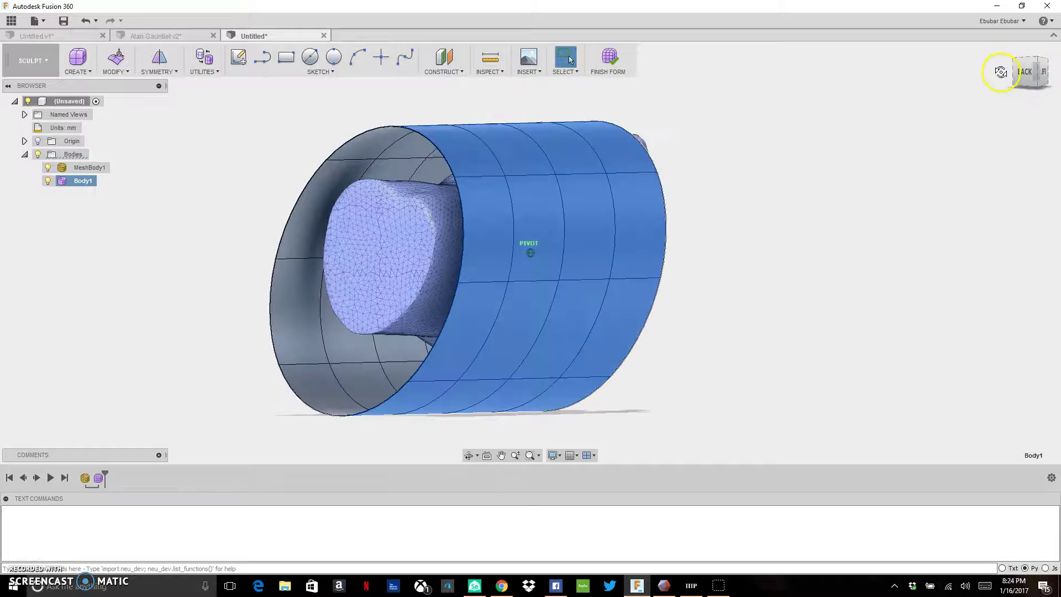
pyautogui.click(1042, 73)
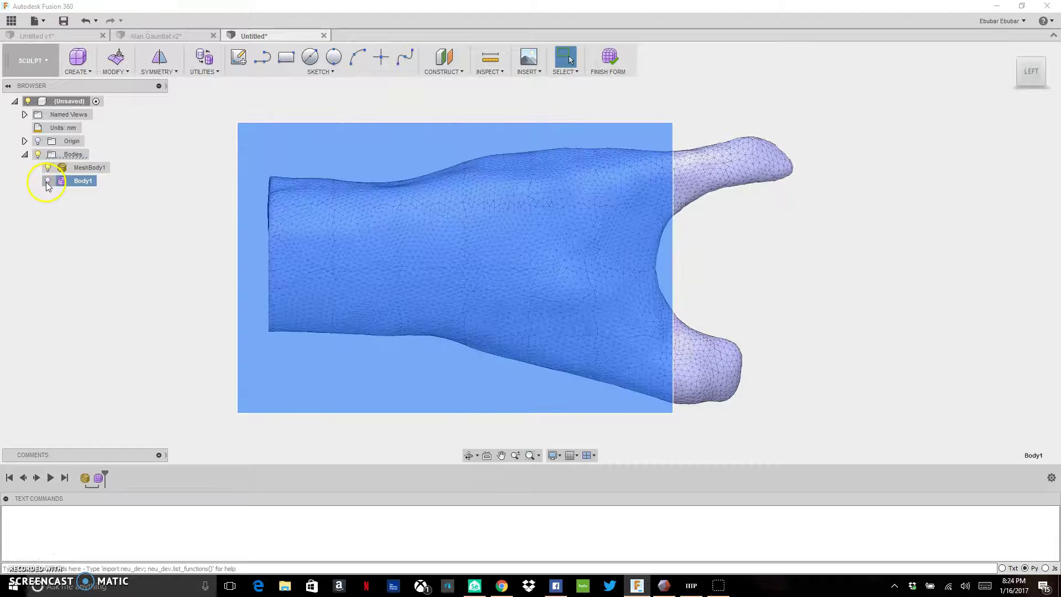
pyautogui.keyDown('shift'); pyautogui.click(317, 208); pyautogui.keyUp('shift')
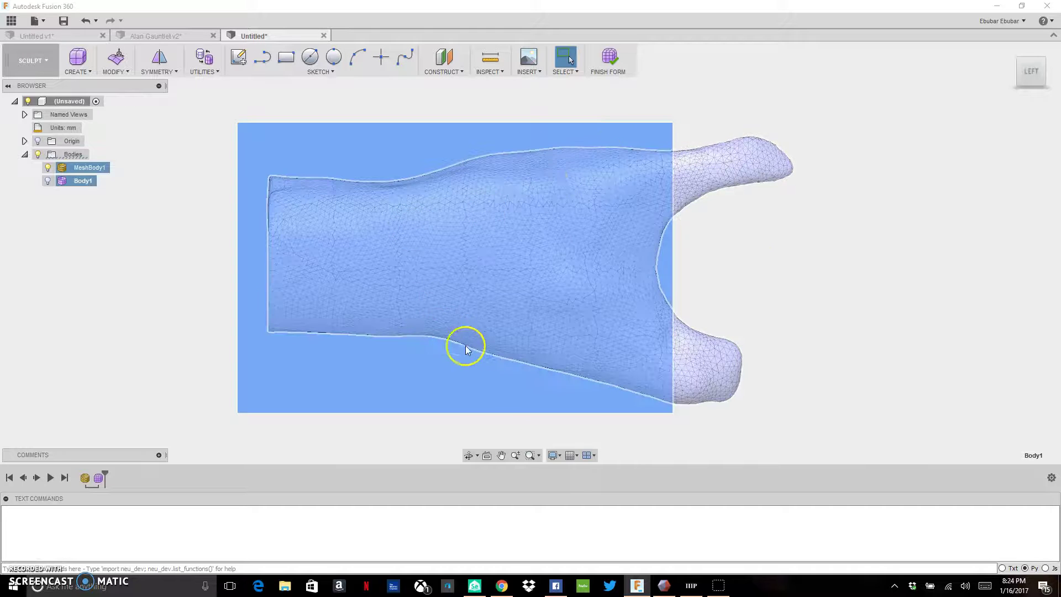
pyautogui.click(478, 371)
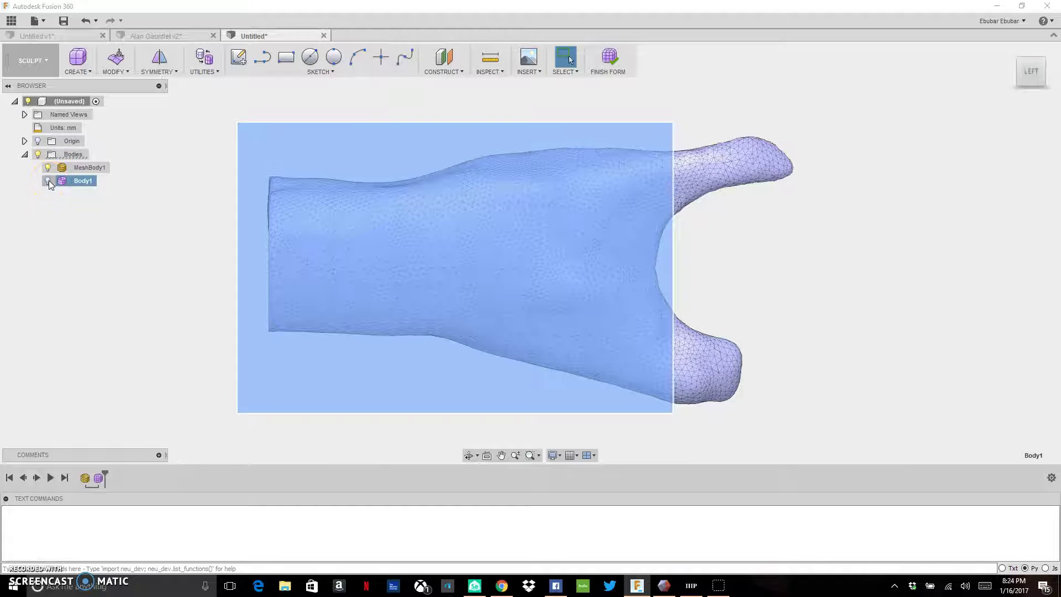
pyautogui.click(47, 181)
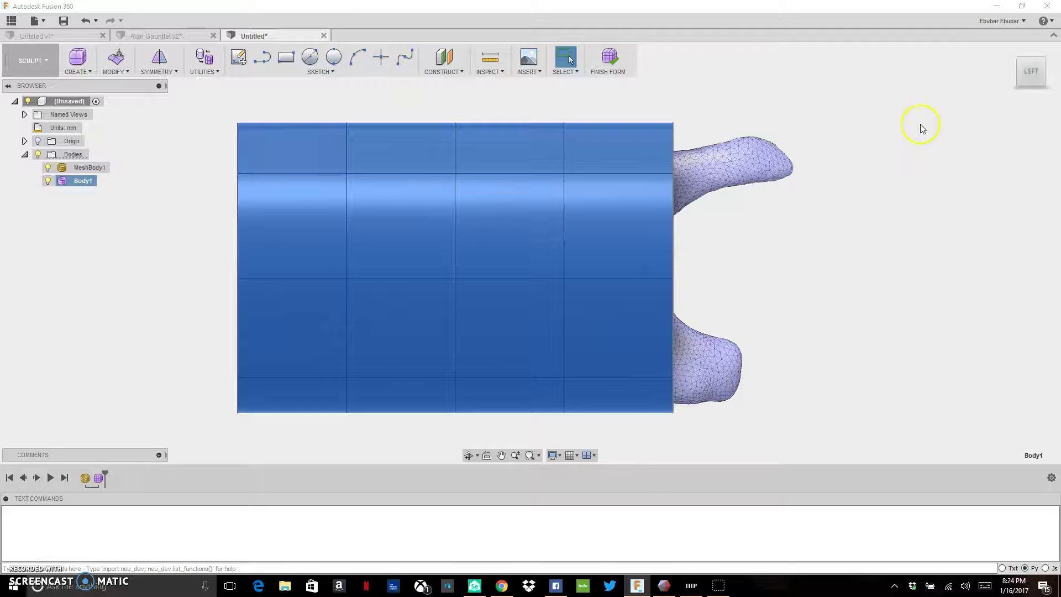
# Select the full ring of eight faces at the cylinder's wrist end and open it in Edit Form.
pyautogui.click(1028, 70)
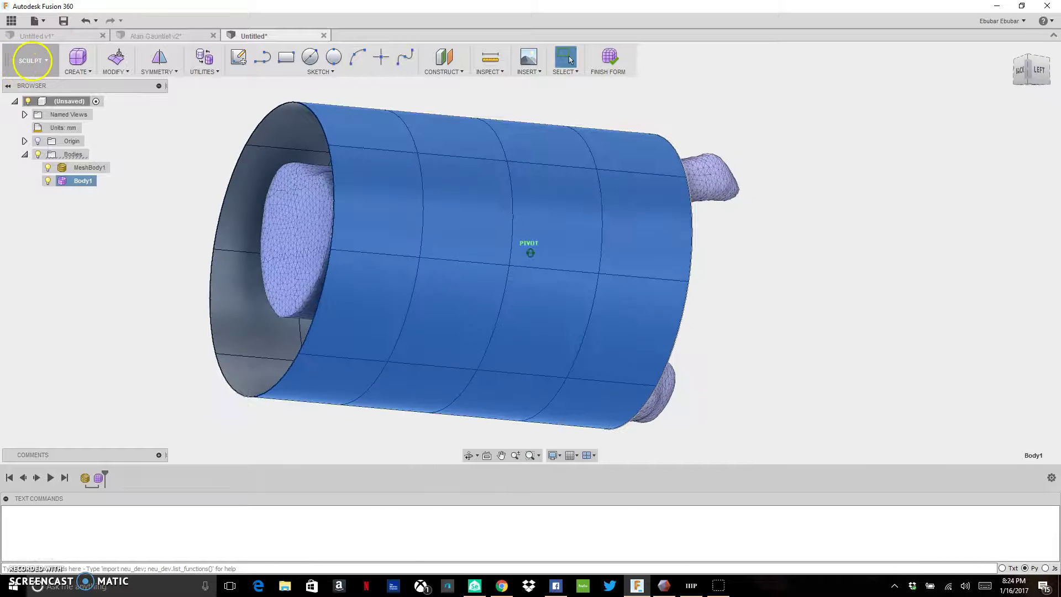
pyautogui.click(761, 288)
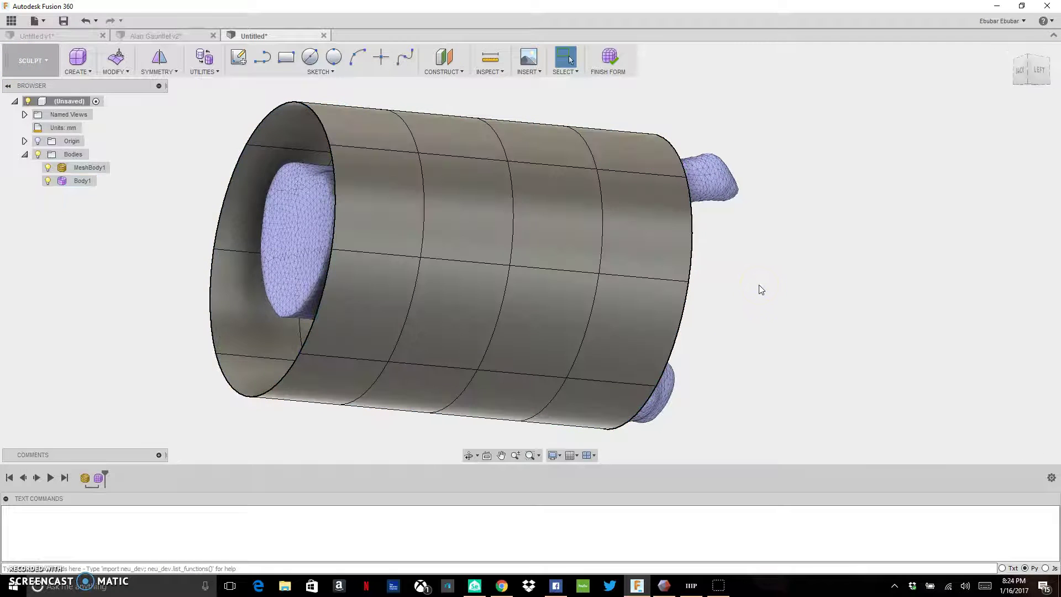
pyautogui.click(380, 189)
pyautogui.click(350, 121)
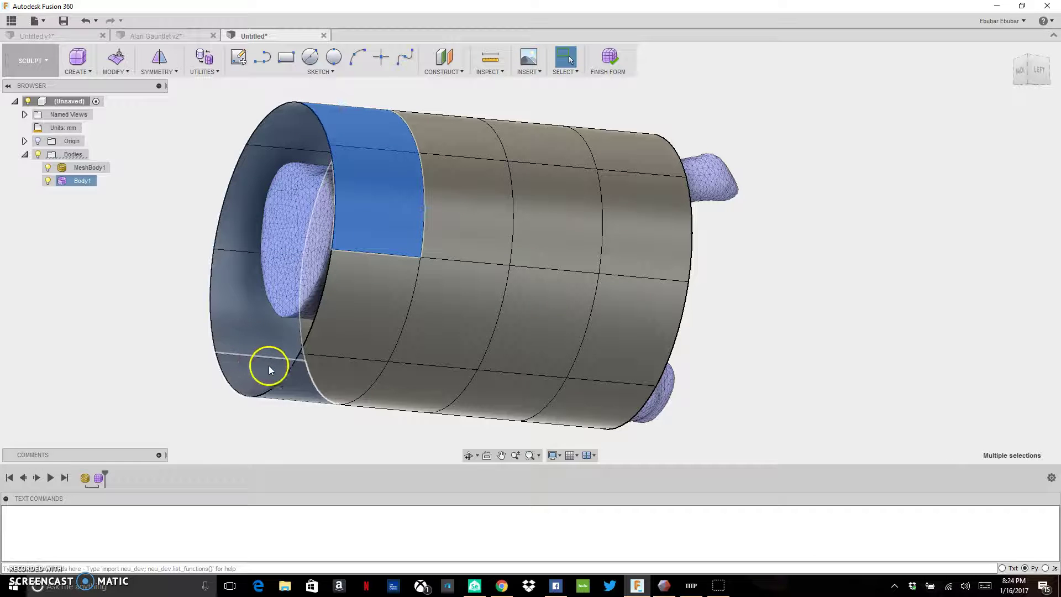
pyautogui.click(342, 371)
pyautogui.click(344, 333)
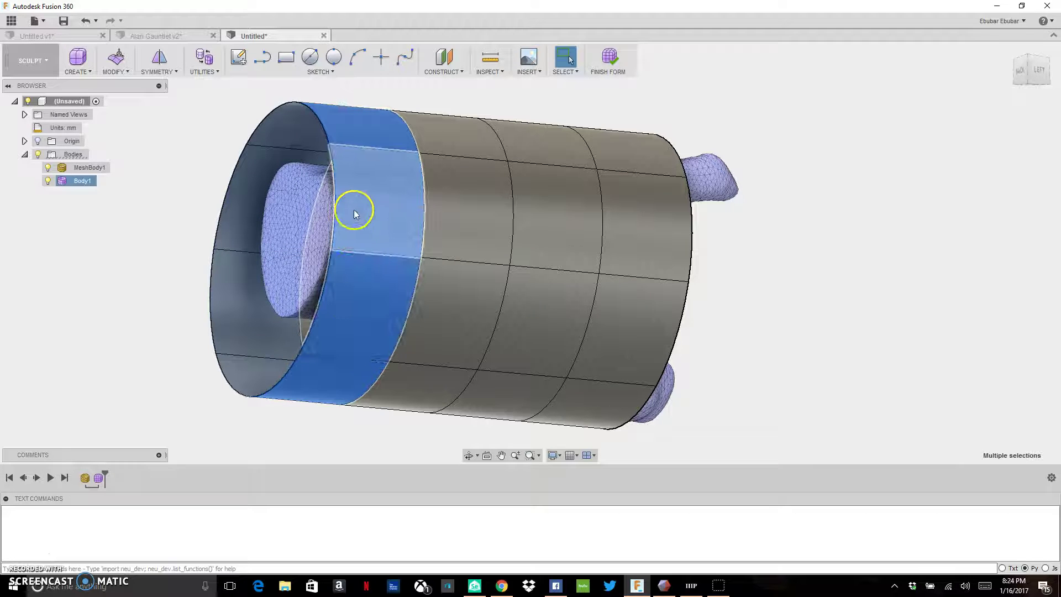
pyautogui.rightClick(354, 214)
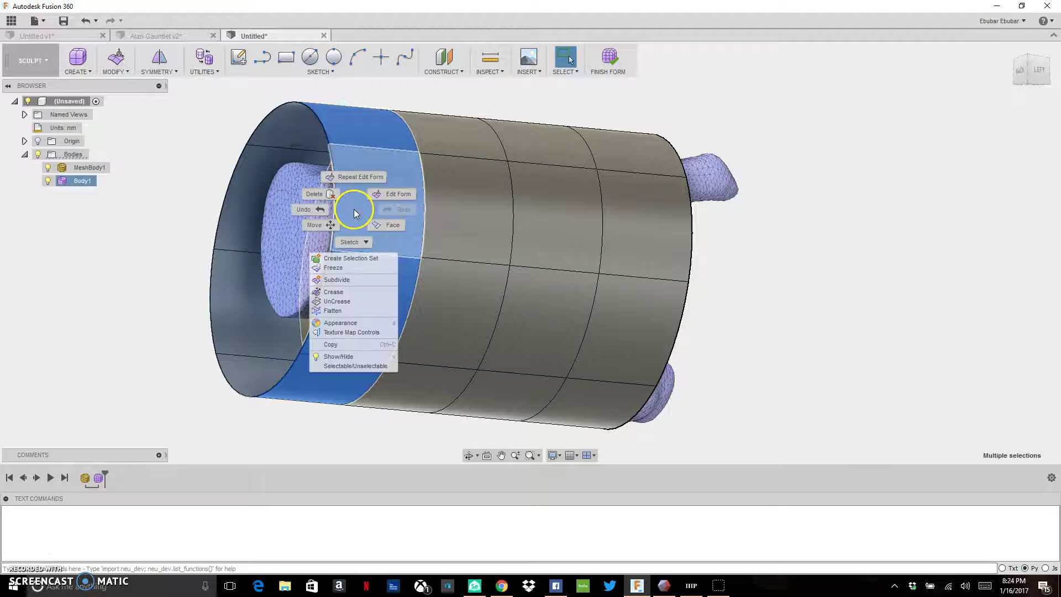
pyautogui.click(392, 195)
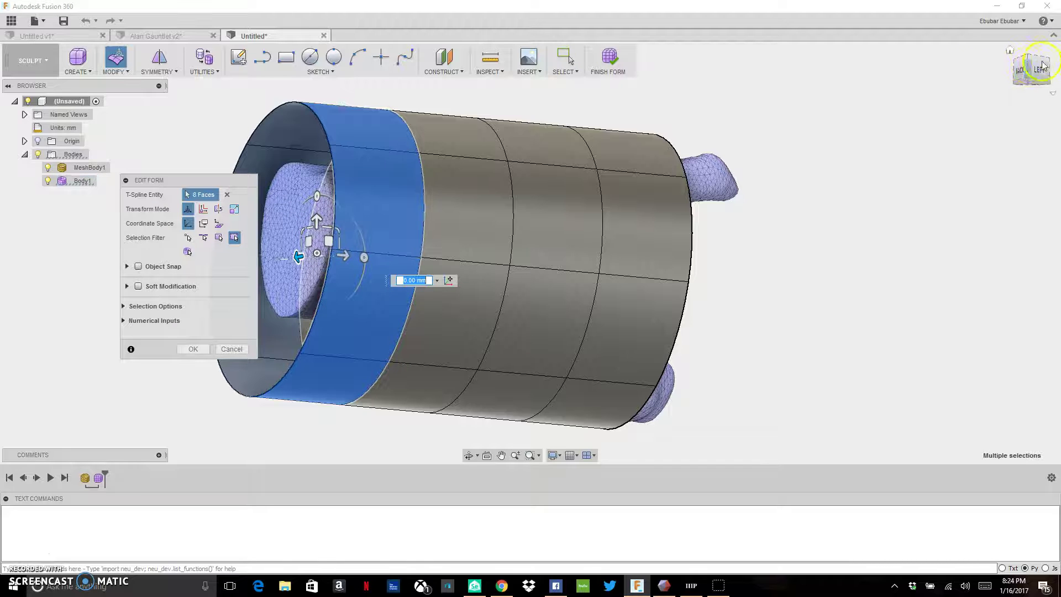
# Shrink the wrist-end ring around the mesh's wrist cross-section, rotate it -10 degrees and reduce its height to match the wrist.
pyautogui.click(1021, 72)
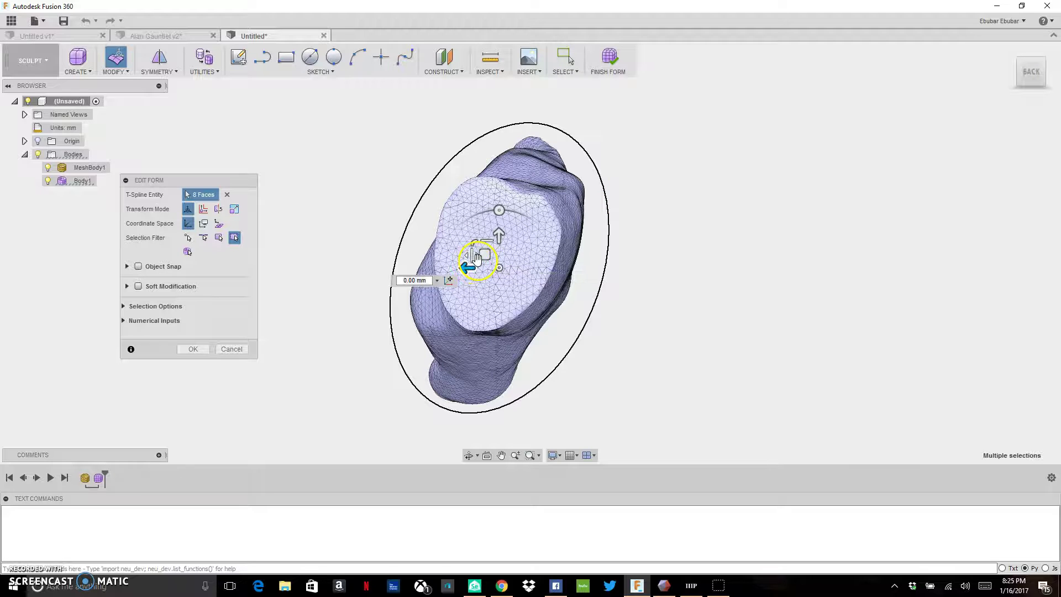
pyautogui.moveTo(476, 258); pyautogui.dragTo(486, 227)
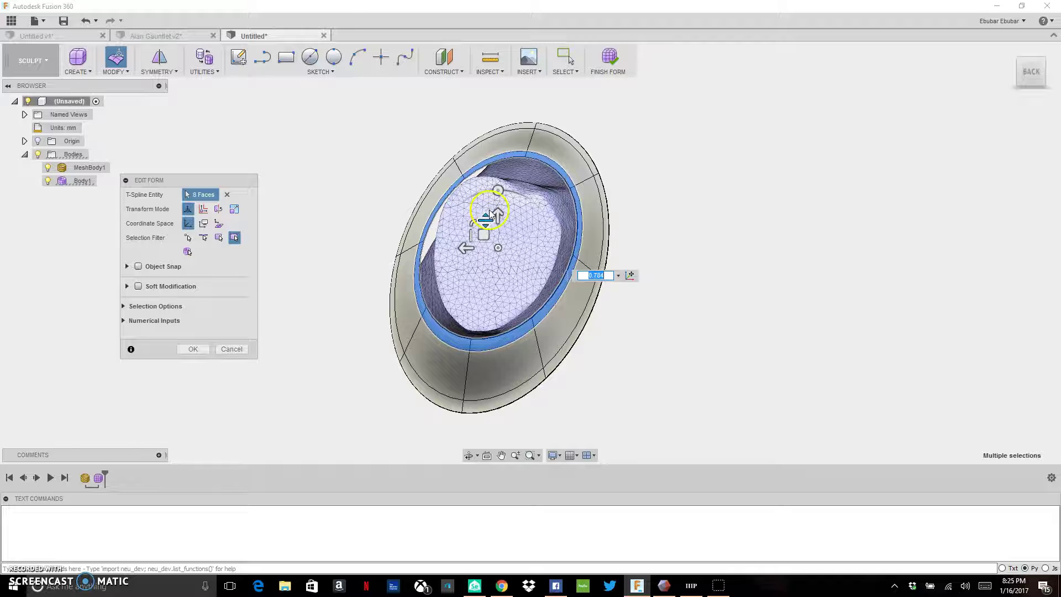
pyautogui.moveTo(497, 188); pyautogui.dragTo(488, 189)
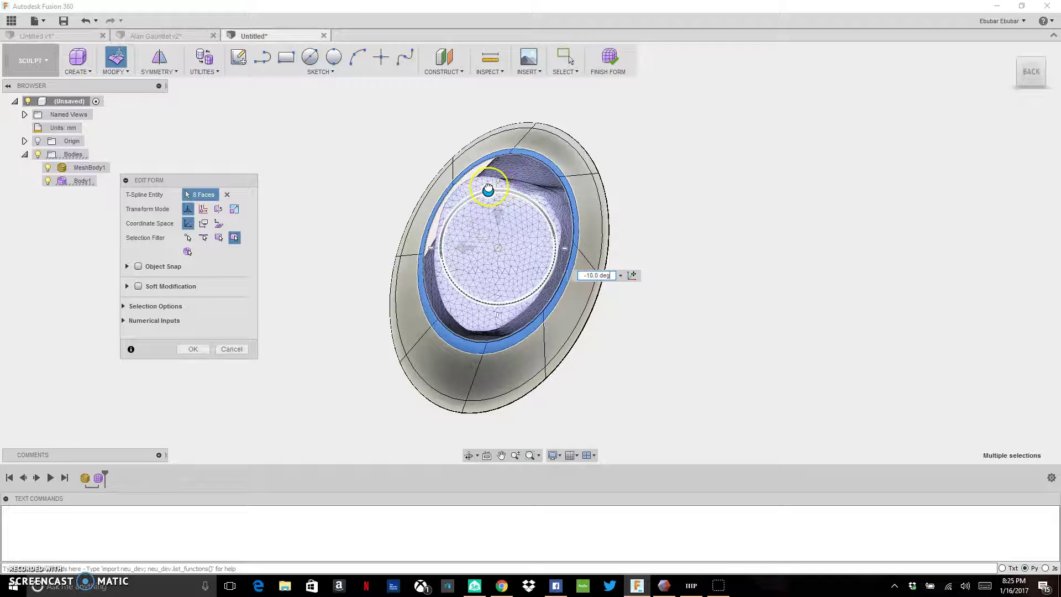
pyautogui.click(485, 220)
pyautogui.moveTo(484, 216); pyautogui.dragTo(488, 191)
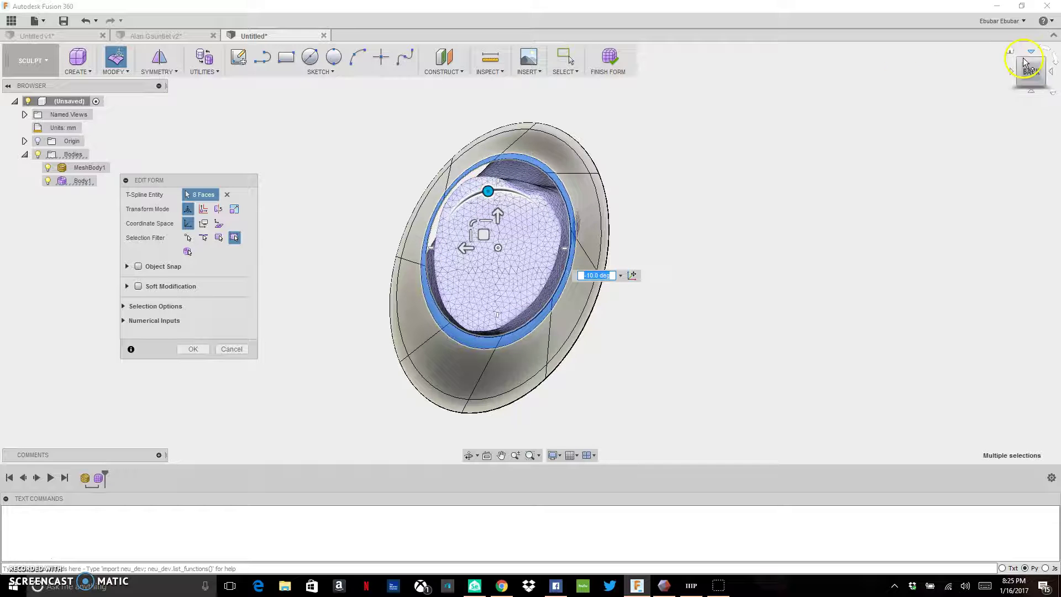
# Shift the wrist-end ring -0.89 mm vertically to centre it around the mesh, and apply the form edit.
pyautogui.moveTo(1029, 70)
pyautogui.mouseDown()
pyautogui.moveTo(876, 60)
pyautogui.moveTo(1028, 72)
pyautogui.mouseUp()
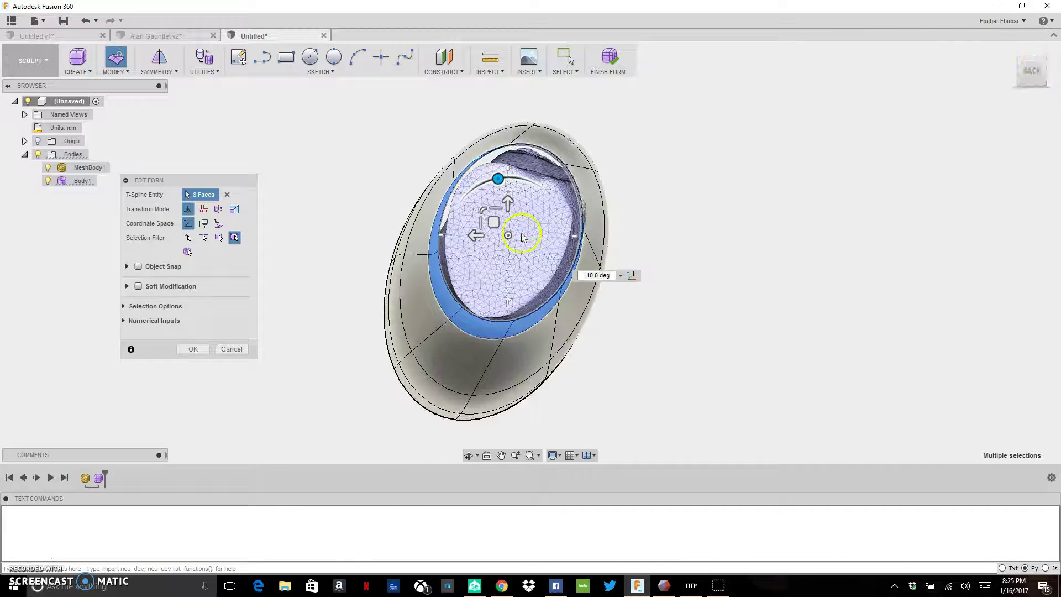
pyautogui.moveTo(483, 225); pyautogui.dragTo(492, 230)
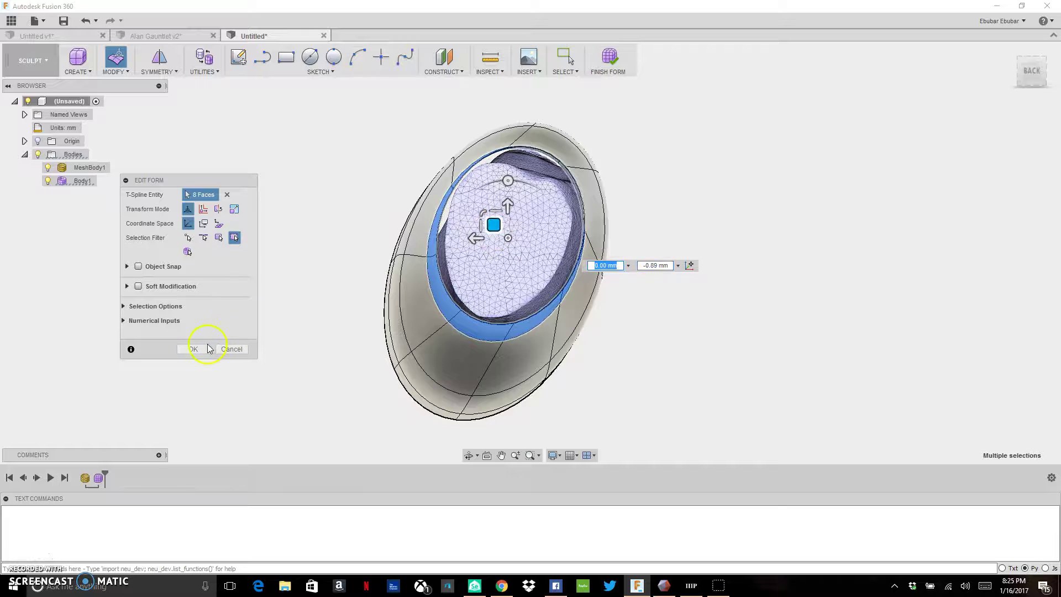
pyautogui.click(208, 348)
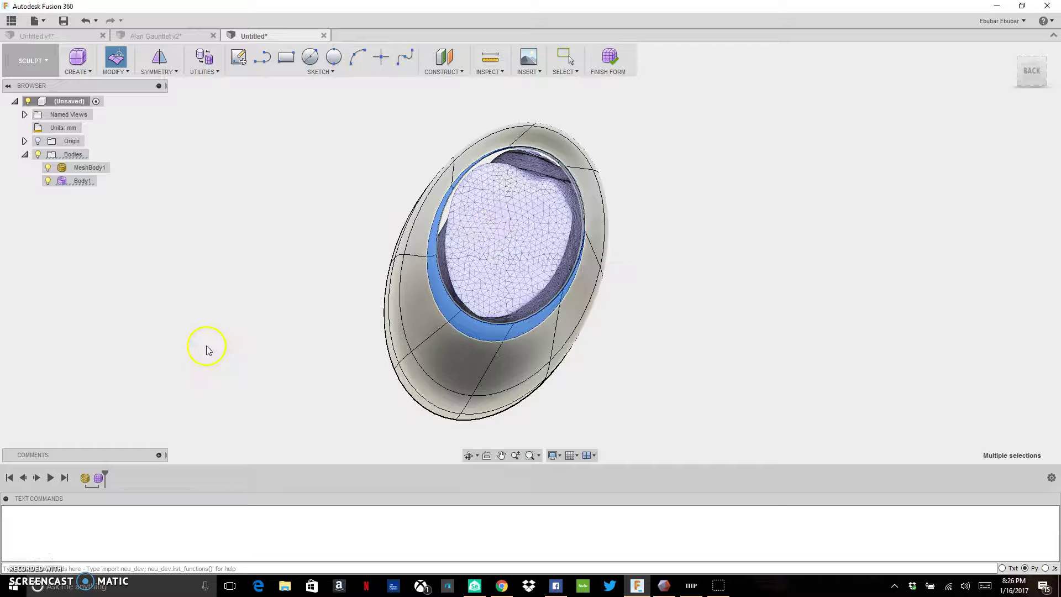
# Select the full ring of eight faces next to the wrist-end ring and open it in Edit Form.
pyautogui.click(1017, 72)
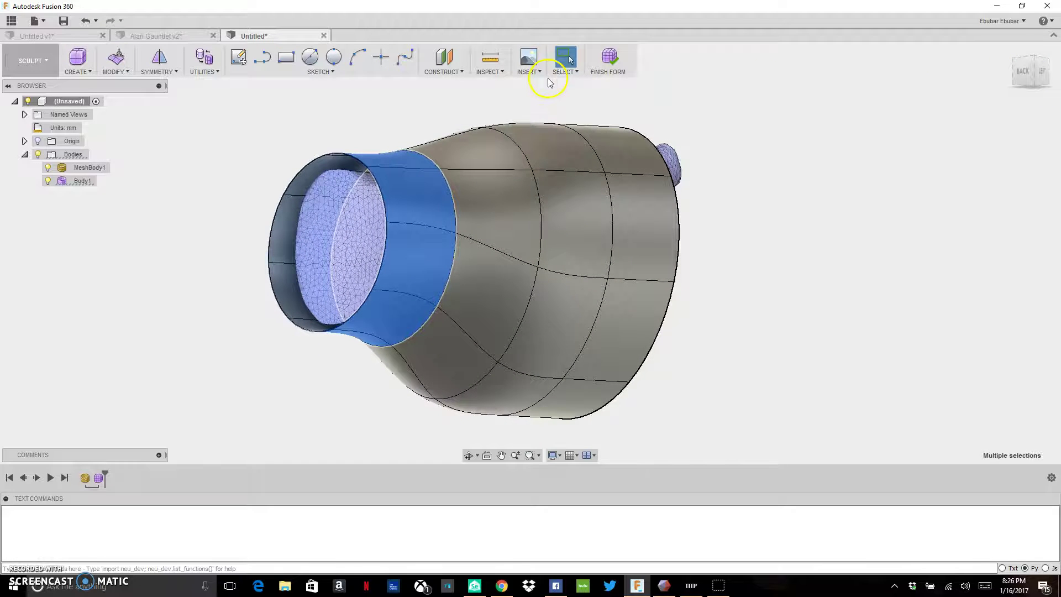
pyautogui.click(491, 155)
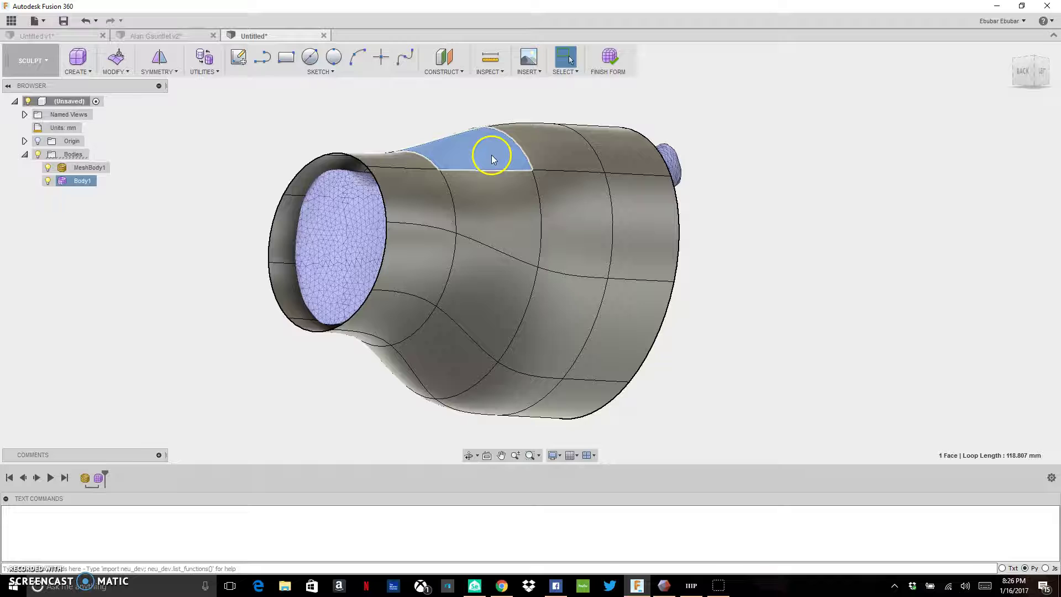
pyautogui.keyDown('shift'); pyautogui.click(498, 197); pyautogui.keyUp('shift')
pyautogui.keyDown('shift'); pyautogui.click(485, 287); pyautogui.keyUp('shift')
pyautogui.keyDown('shift'); pyautogui.click(438, 353); pyautogui.keyUp('shift')
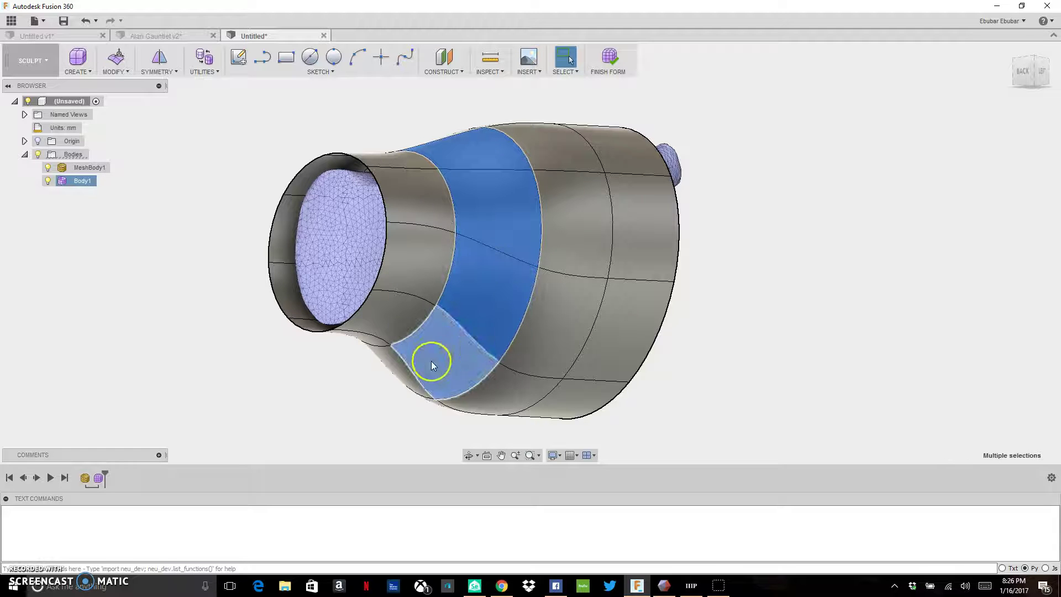
pyautogui.keyDown('shift'); pyautogui.click(394, 367); pyautogui.keyUp('shift')
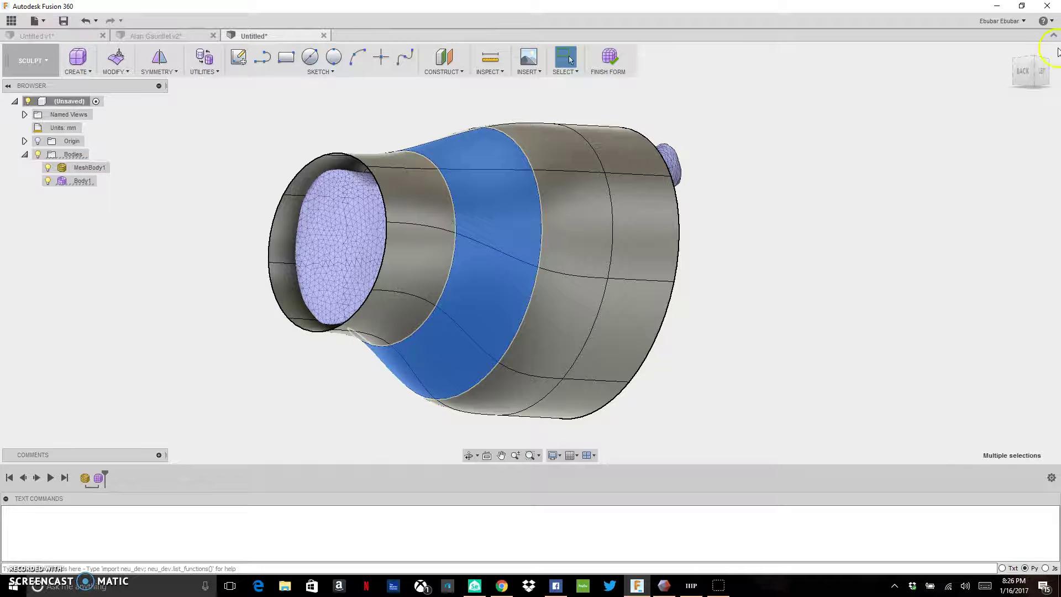
pyautogui.click(1028, 75)
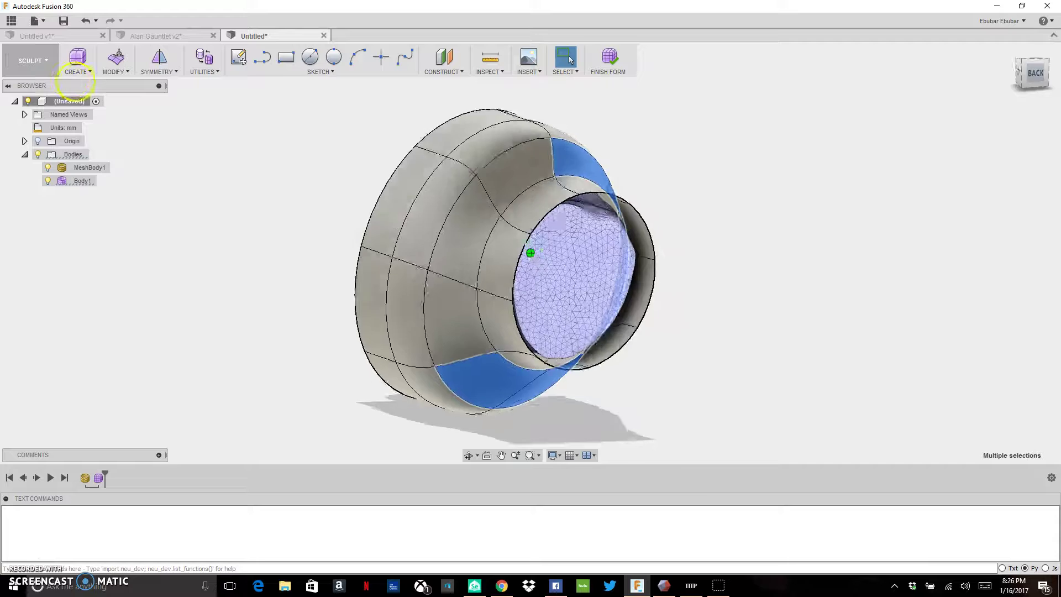
pyautogui.keyDown('shift'); pyautogui.click(521, 191); pyautogui.keyUp('shift')
pyautogui.keyDown('shift'); pyautogui.click(480, 241); pyautogui.keyUp('shift')
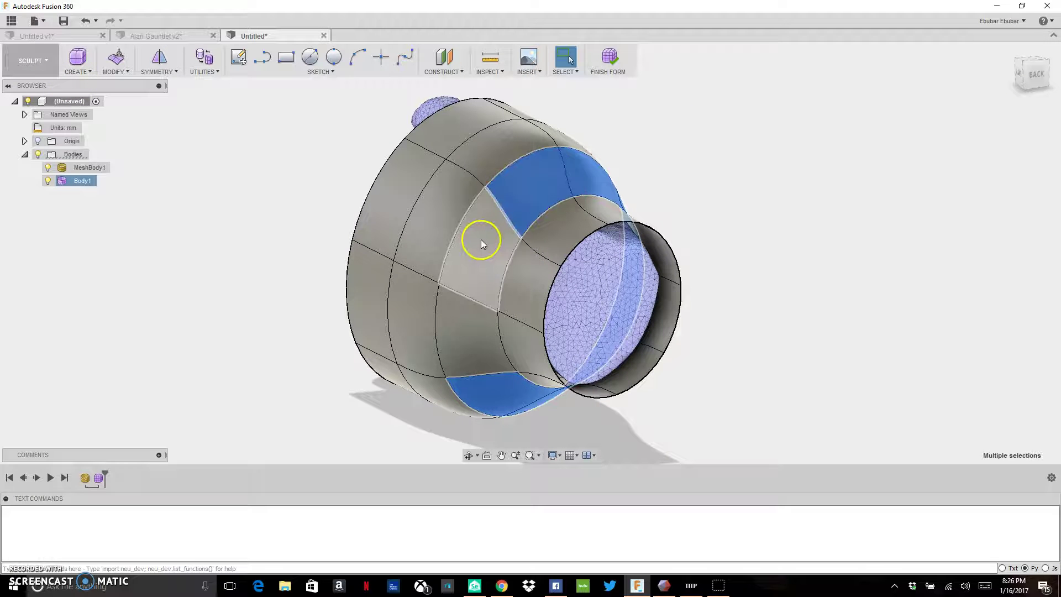
pyautogui.keyDown('shift'); pyautogui.click(473, 327); pyautogui.keyUp('shift')
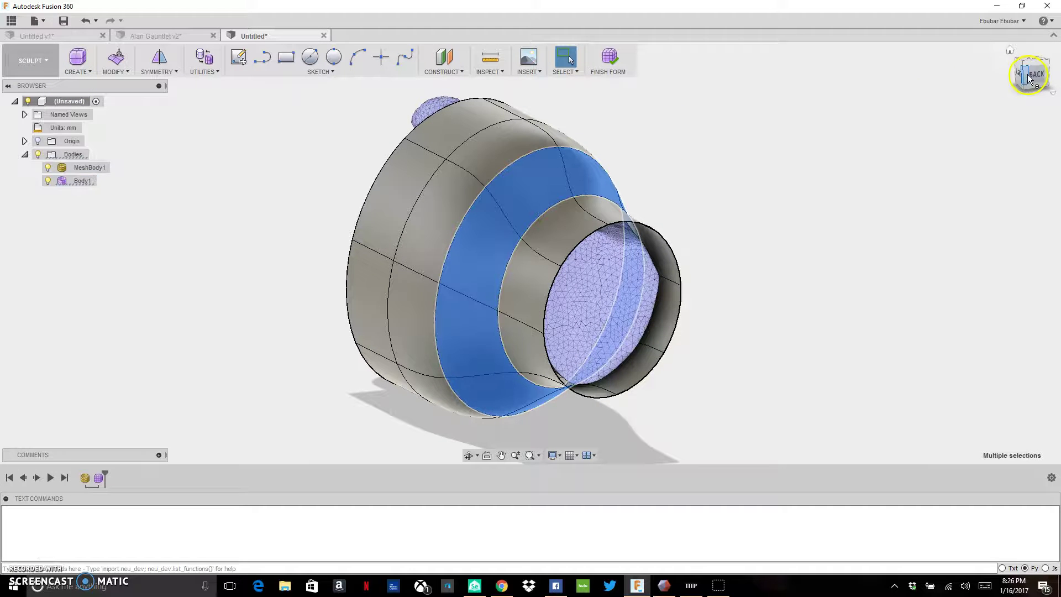
pyautogui.moveTo(1031, 79)
pyautogui.keyDown('shift'); pyautogui.mouseDown(button='middle')
pyautogui.moveTo(942, 52)
pyautogui.moveTo(923, 65)
pyautogui.moveTo(1029, 76)
pyautogui.mouseUp(button='middle'); pyautogui.keyUp('shift')
pyautogui.rightClick(486, 210)
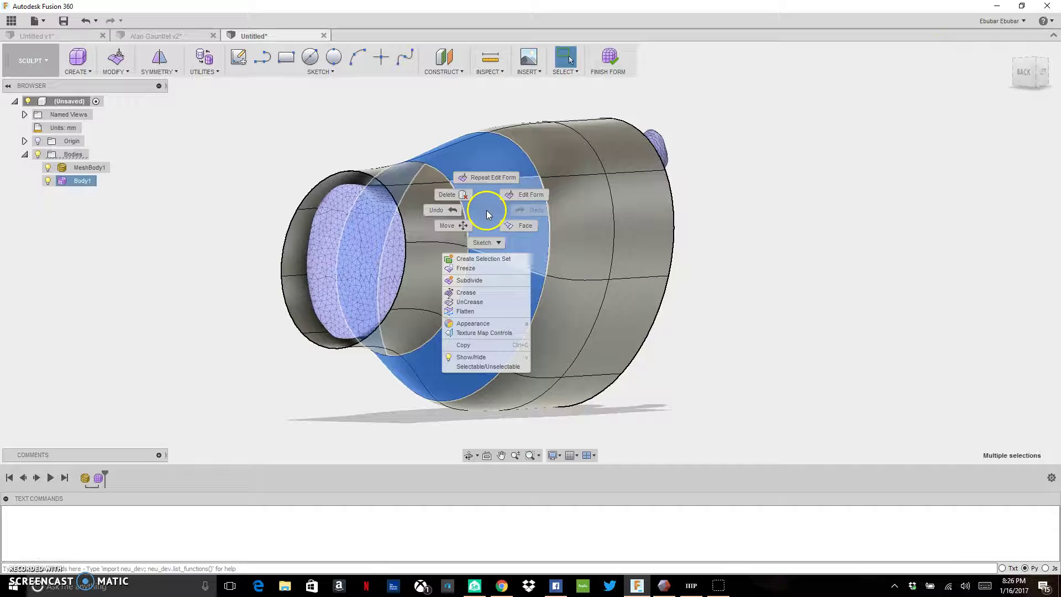
pyautogui.click(522, 194)
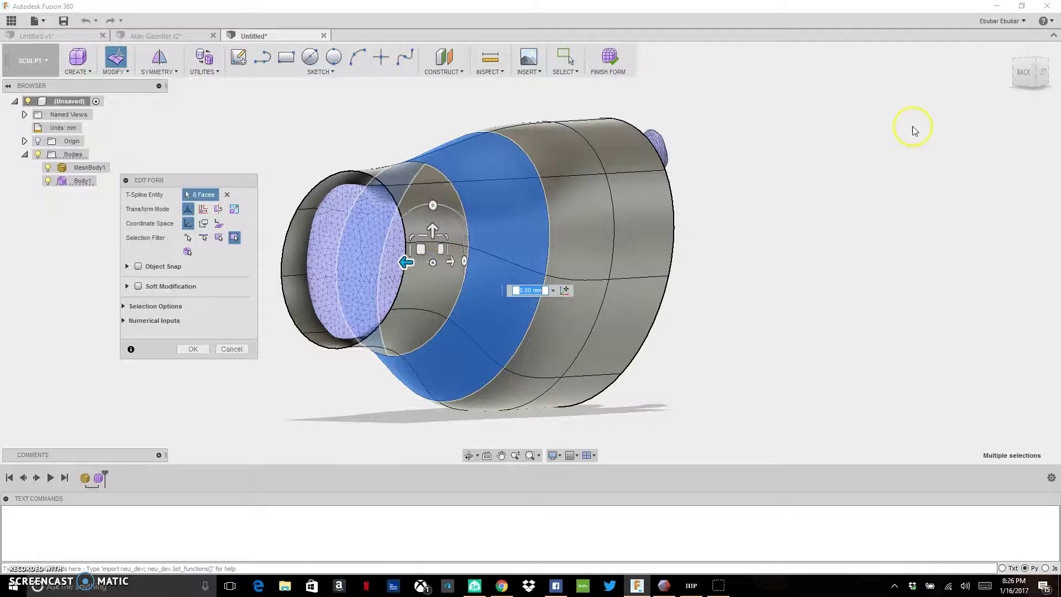
# Scale the second ring's height by a factor of 0.753 and apply the form edit.
pyautogui.click(1023, 72)
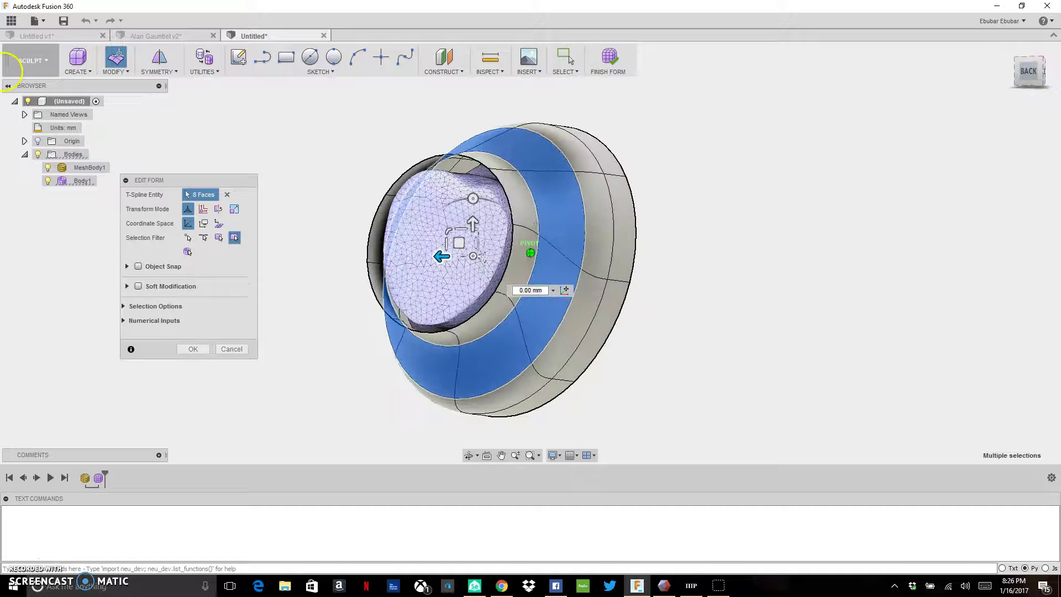
pyautogui.moveTo(463, 234); pyautogui.dragTo(463, 239)
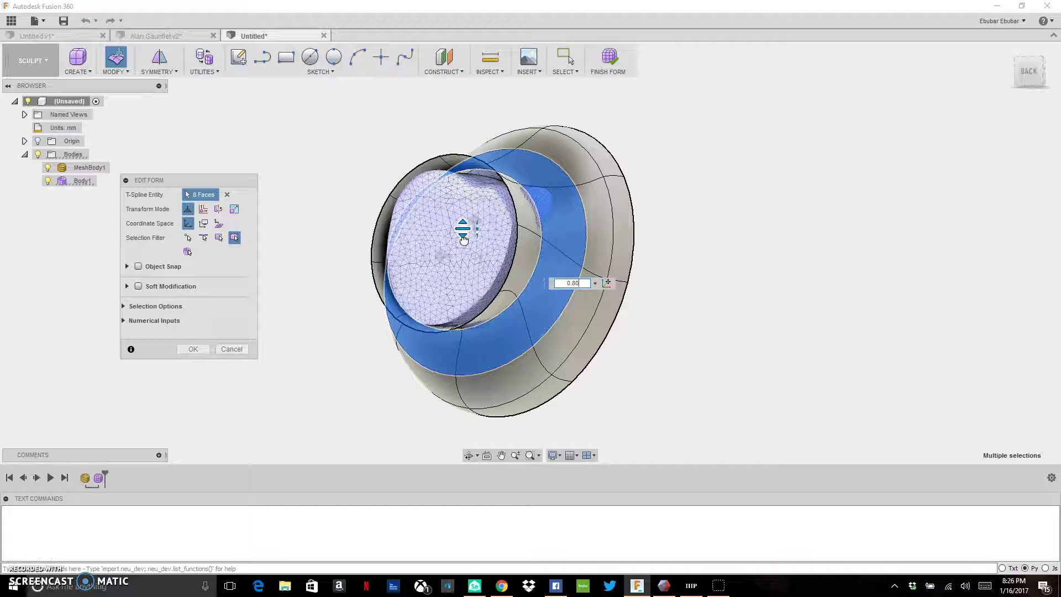
pyautogui.moveTo(463, 239); pyautogui.dragTo(463, 241)
pyautogui.click(538, 204)
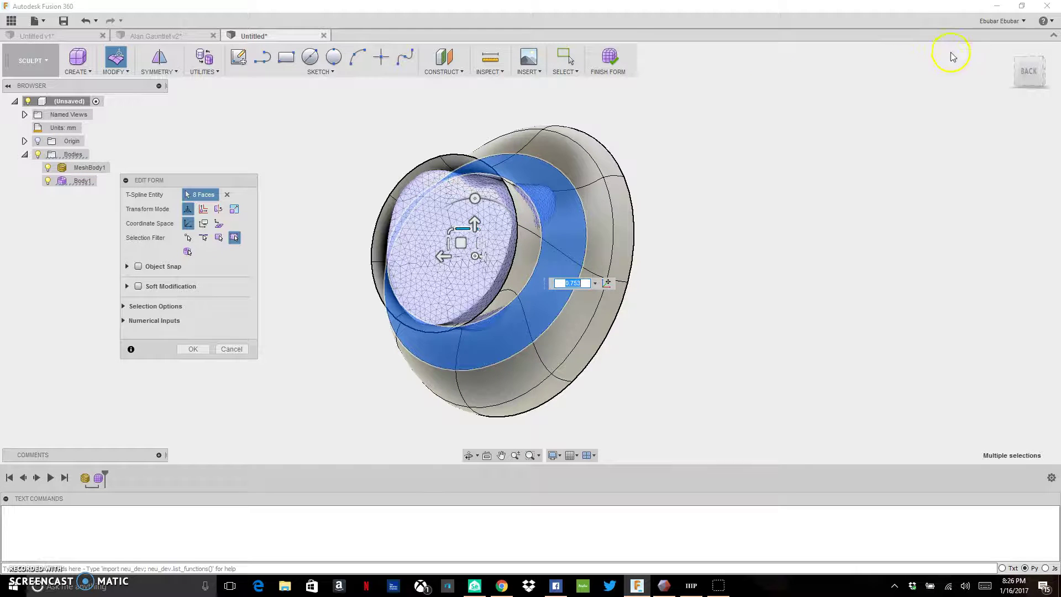
pyautogui.click(1028, 72)
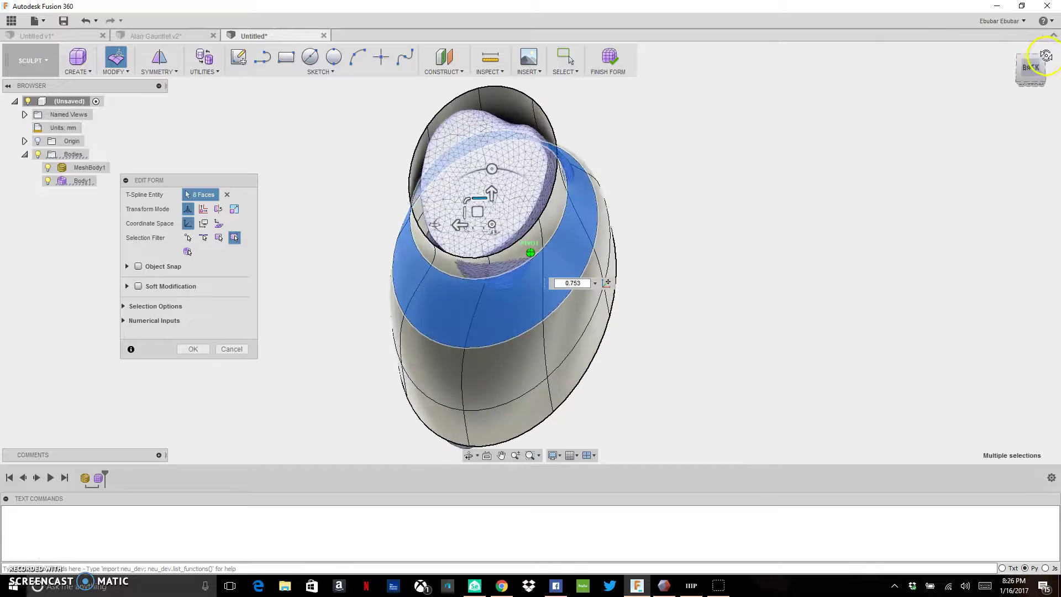
pyautogui.moveTo(1030, 70); pyautogui.dragTo(961, 50)
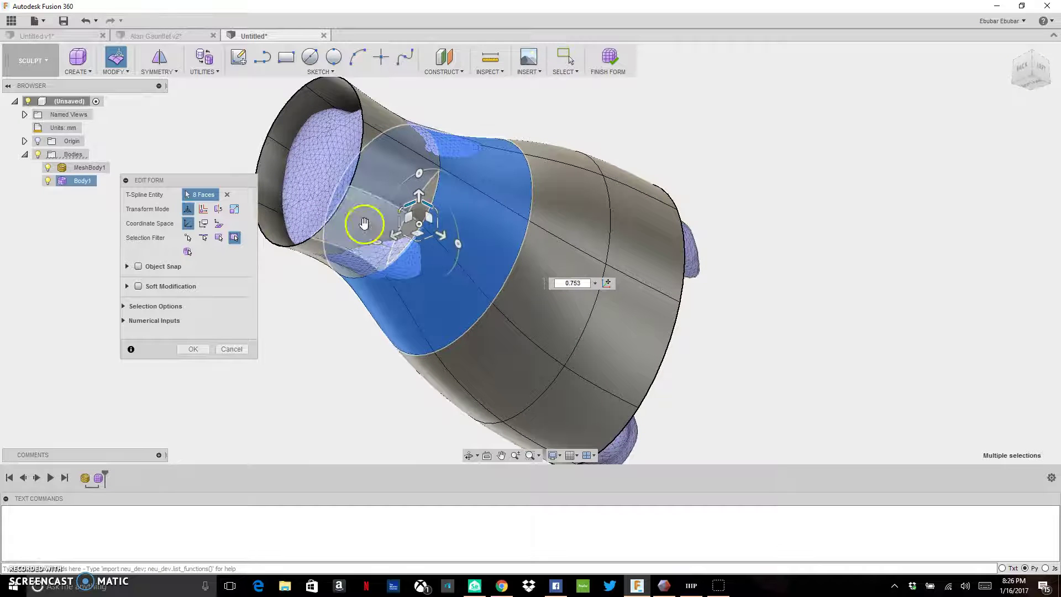
pyautogui.click(190, 349)
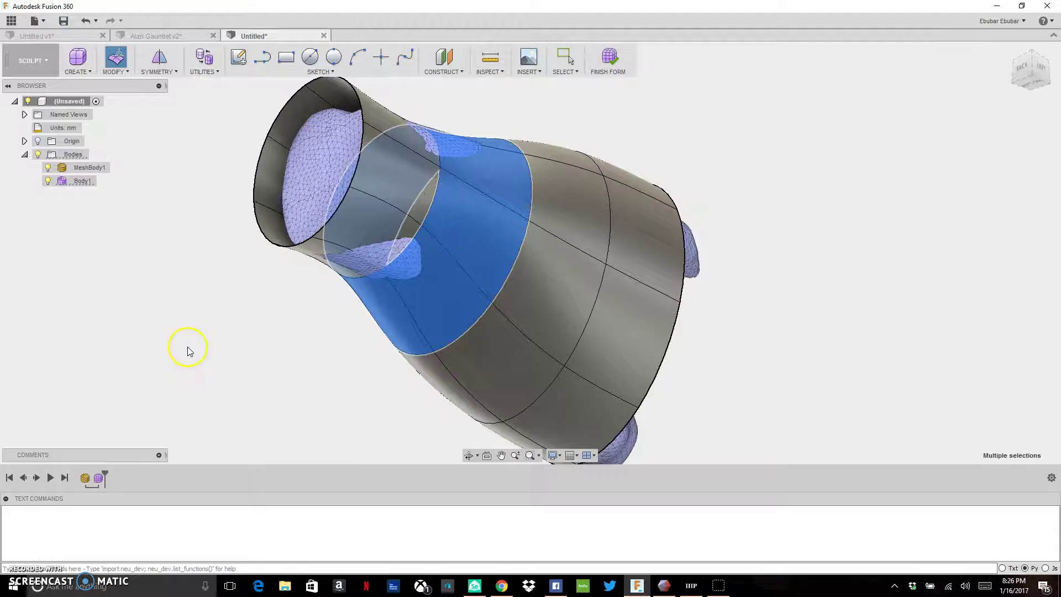
# Open the upper face on the palm-facing side of the open hand-end ring in Edit Form and move it -7.351 mm horizontally and -5.375 mm vertically.
pyautogui.click(1032, 69)
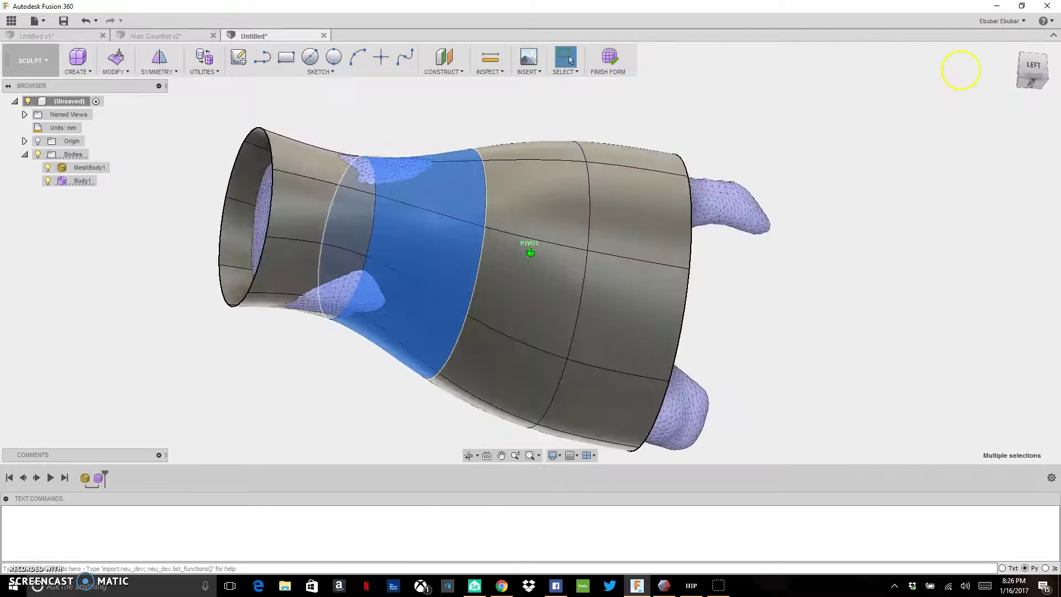
pyautogui.moveTo(778, 78)
pyautogui.keyDown('shift'); pyautogui.mouseDown(button='middle')
pyautogui.moveTo(774, 90)
pyautogui.moveTo(793, 90)
pyautogui.mouseUp(button='middle'); pyautogui.keyUp('shift')
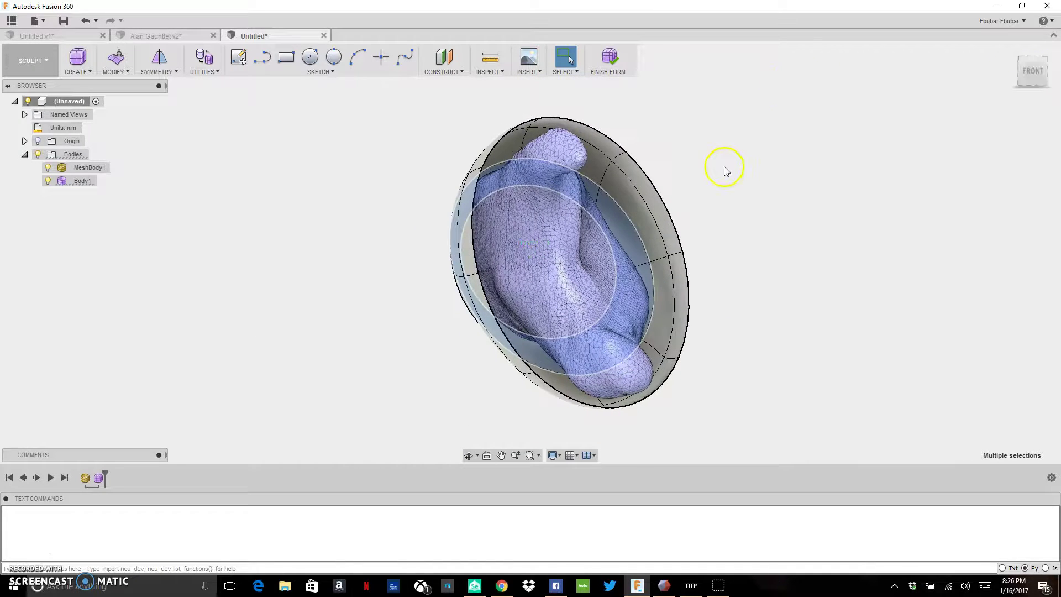
pyautogui.click(616, 192)
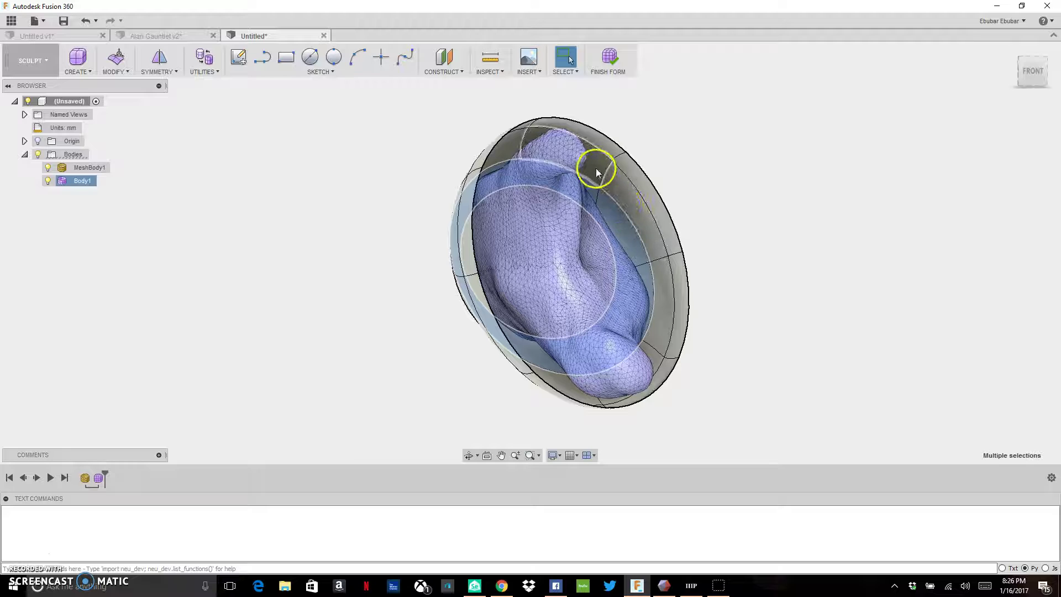
pyautogui.click(638, 209)
pyautogui.rightClick(636, 211)
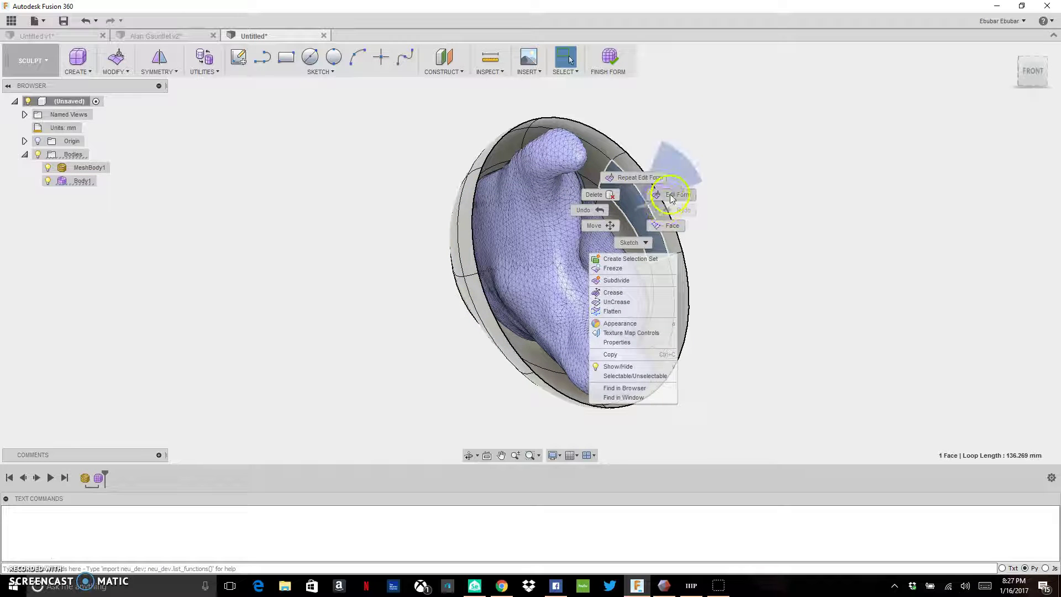
pyautogui.click(666, 200)
pyautogui.moveTo(663, 216); pyautogui.dragTo(636, 215)
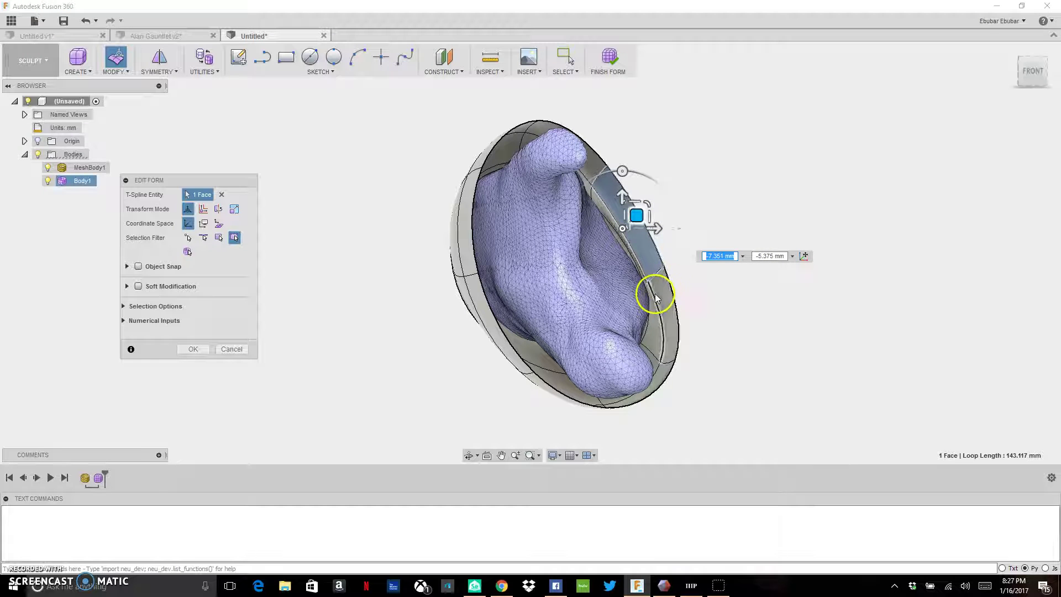
# Move the neighbouring face just below it towards the hand mesh by -5.917 mm horizontally and 4.061 mm vertically.
pyautogui.click(654, 319)
pyautogui.moveTo(660, 303)
pyautogui.mouseDown()
pyautogui.moveTo(666, 294)
pyautogui.moveTo(653, 288)
pyautogui.mouseUp()
pyautogui.click(673, 316)
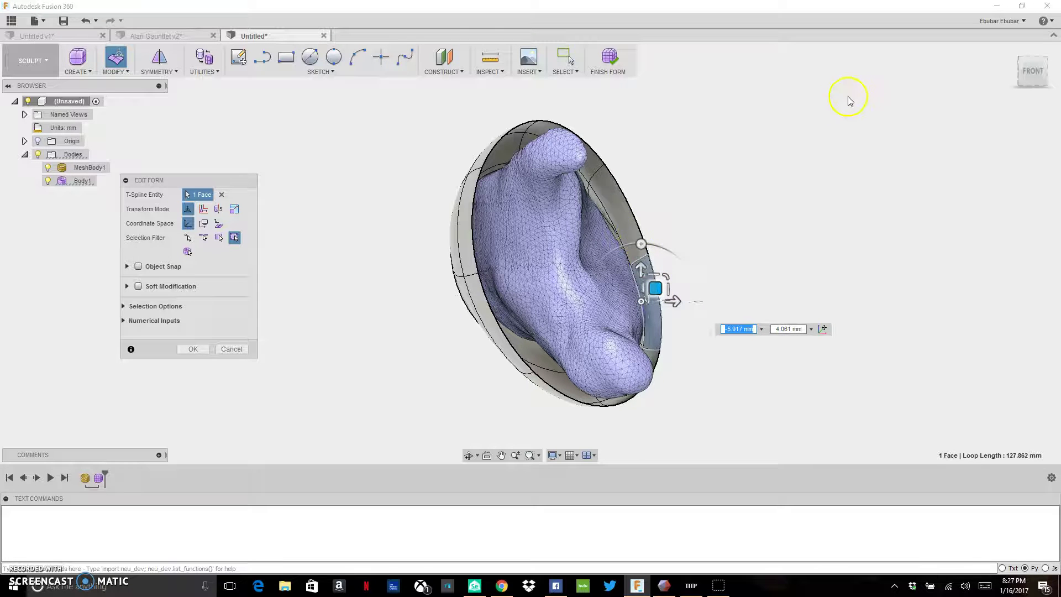
# Select the edge one ring behind the hand-end opening, beside the palm, and move it -0.924 mm horizontally and -7.66 mm vertically.
pyautogui.moveTo(1037, 77)
pyautogui.mouseDown()
pyautogui.moveTo(1014, 66)
pyautogui.moveTo(958, 71)
pyautogui.moveTo(923, 90)
pyautogui.moveTo(1034, 74)
pyautogui.mouseUp()
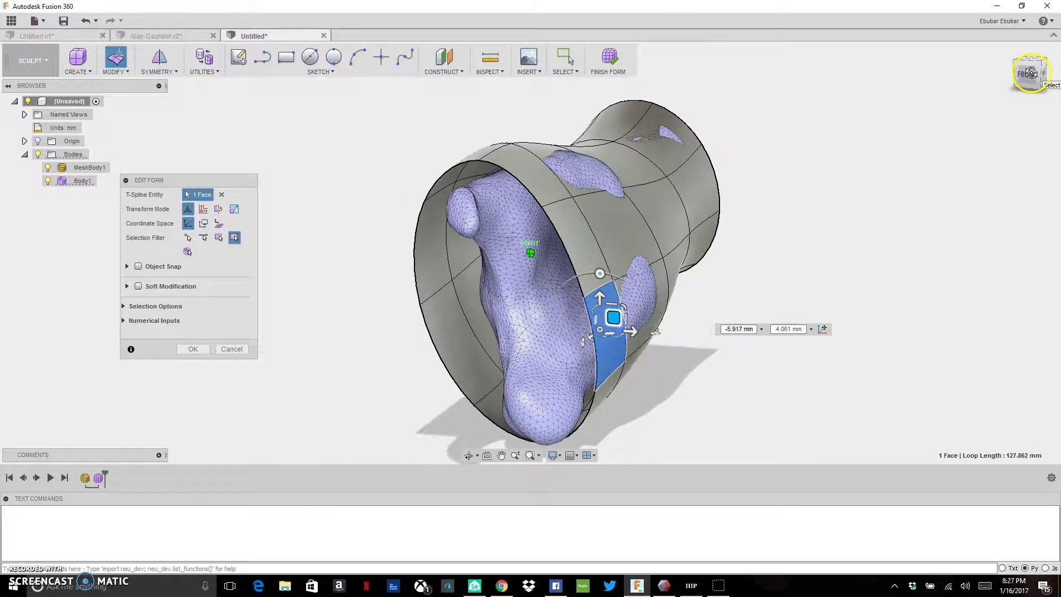
pyautogui.click(589, 233)
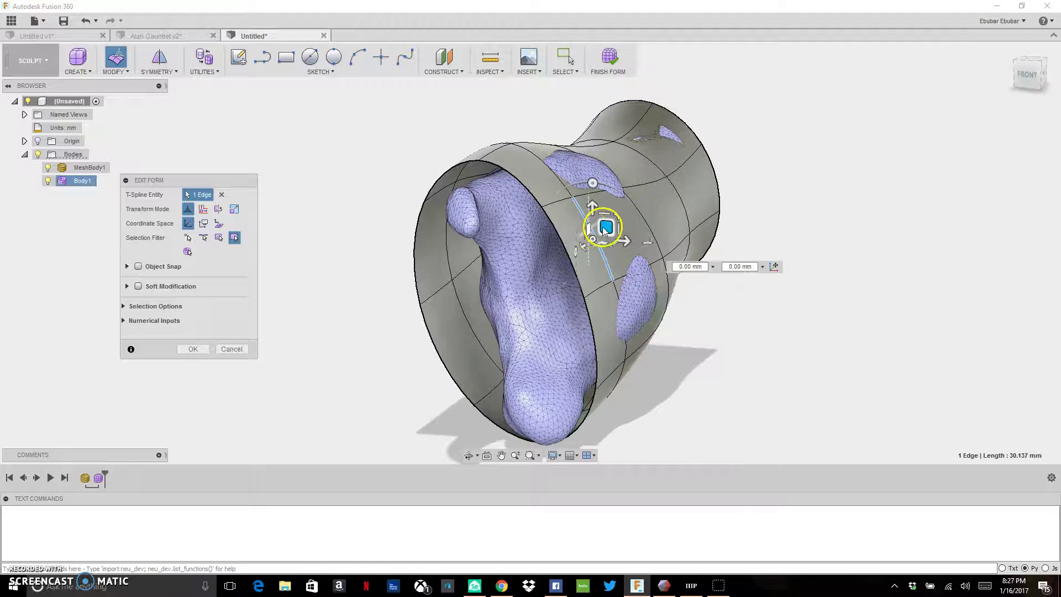
pyautogui.moveTo(1037, 72); pyautogui.dragTo(1047, 69)
pyautogui.scroll(5, 771, 193)
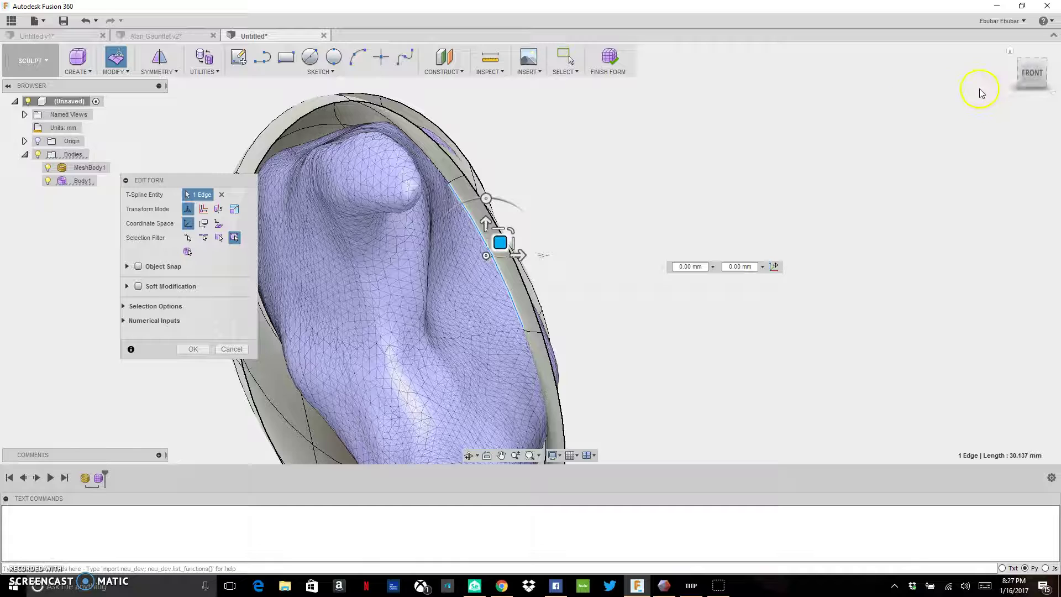
pyautogui.moveTo(1025, 75); pyautogui.dragTo(1031, 71)
pyautogui.moveTo(502, 238); pyautogui.dragTo(496, 280)
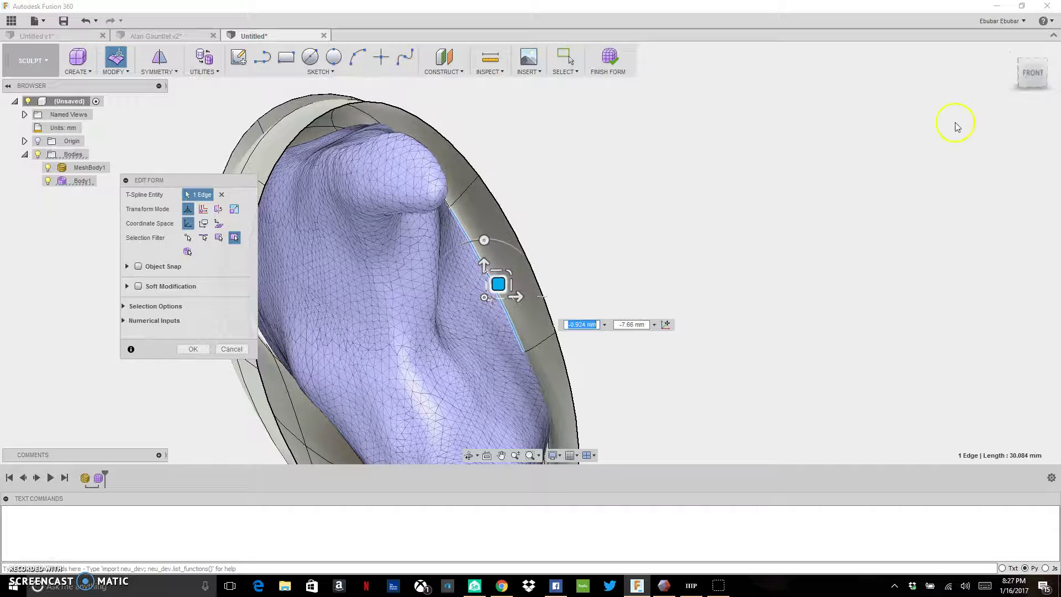
# Move the upper bulging-mesh face behind the hand-end ring 4.014 mm horizontally and 2.375 mm vertically, and the lower one 4.79 mm and 0.038 mm.
pyautogui.moveTo(1029, 82); pyautogui.dragTo(945, 125)
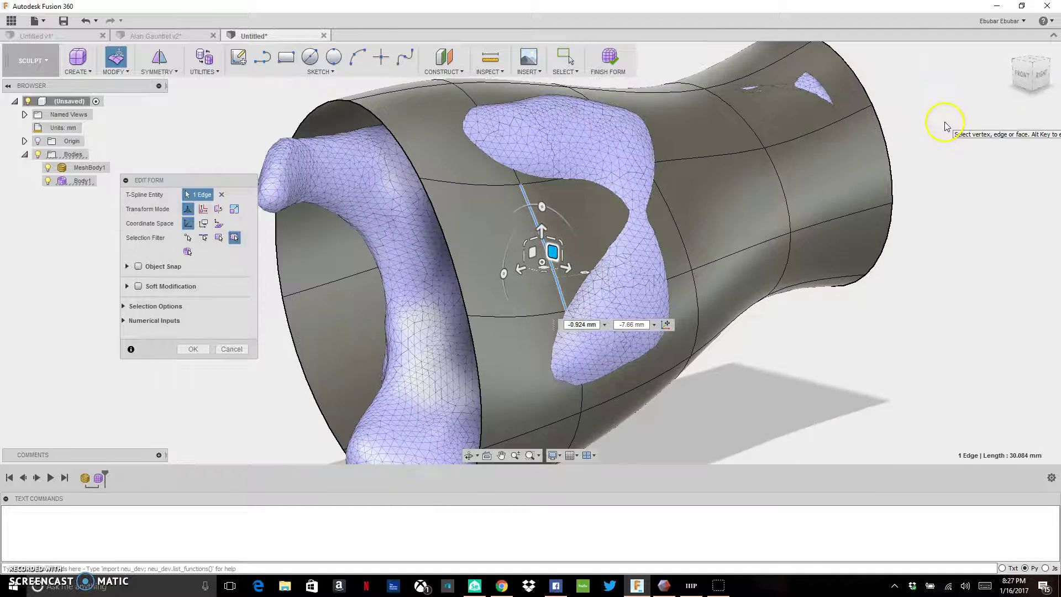
pyautogui.click(542, 104)
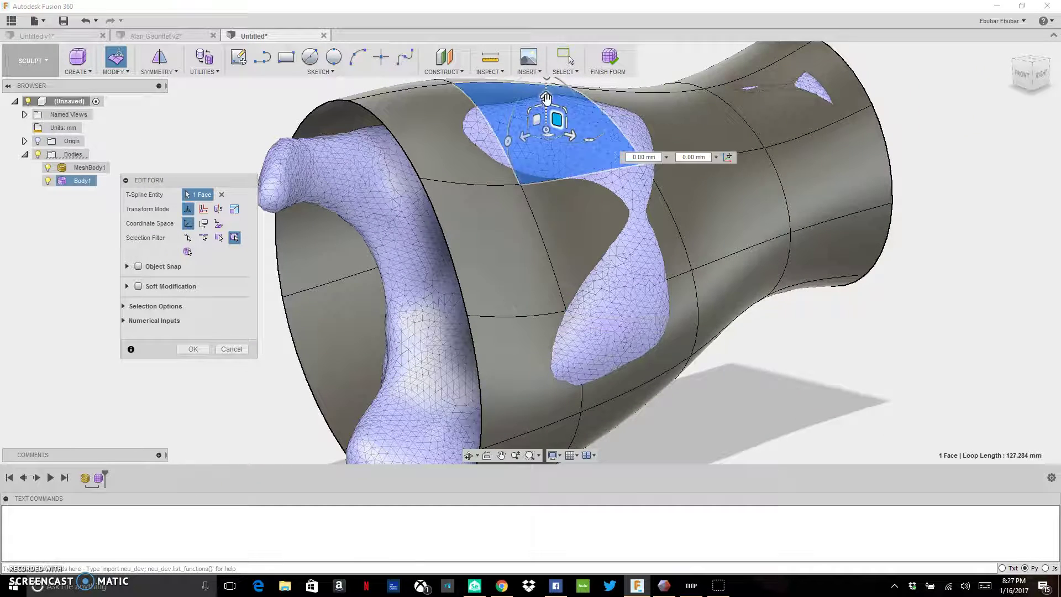
pyautogui.click(1029, 77)
pyautogui.moveTo(520, 142); pyautogui.dragTo(521, 142)
pyautogui.moveTo(528, 139); pyautogui.dragTo(537, 133)
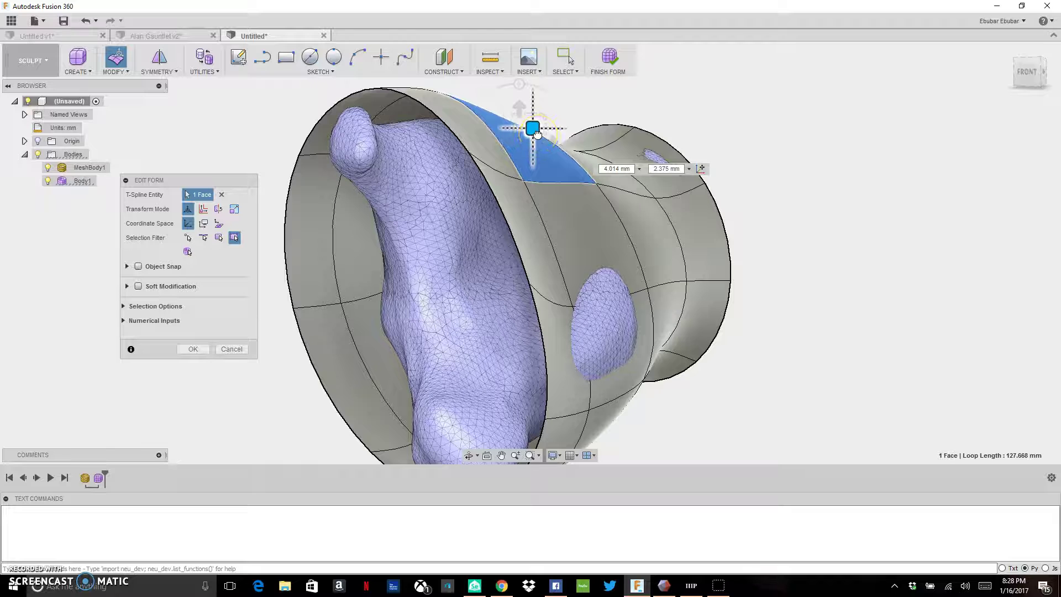
pyautogui.click(610, 319)
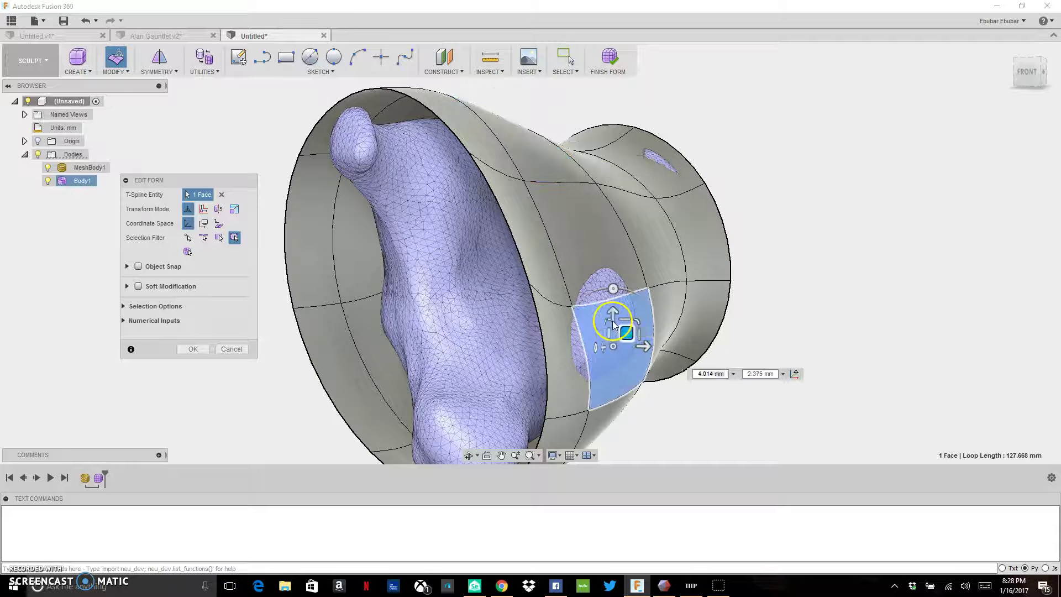
pyautogui.moveTo(625, 328); pyautogui.dragTo(647, 333)
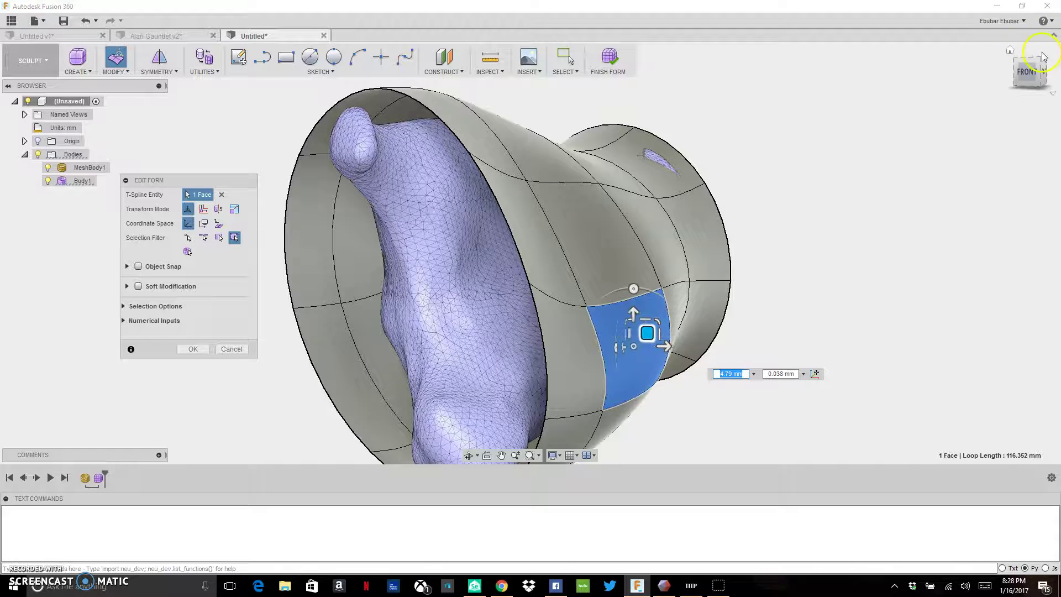
# Select the palm-side face of the hand-end opening ring and move it -5.477 mm horizontally and -7.583 mm vertically.
pyautogui.moveTo(1027, 69); pyautogui.dragTo(1012, 77)
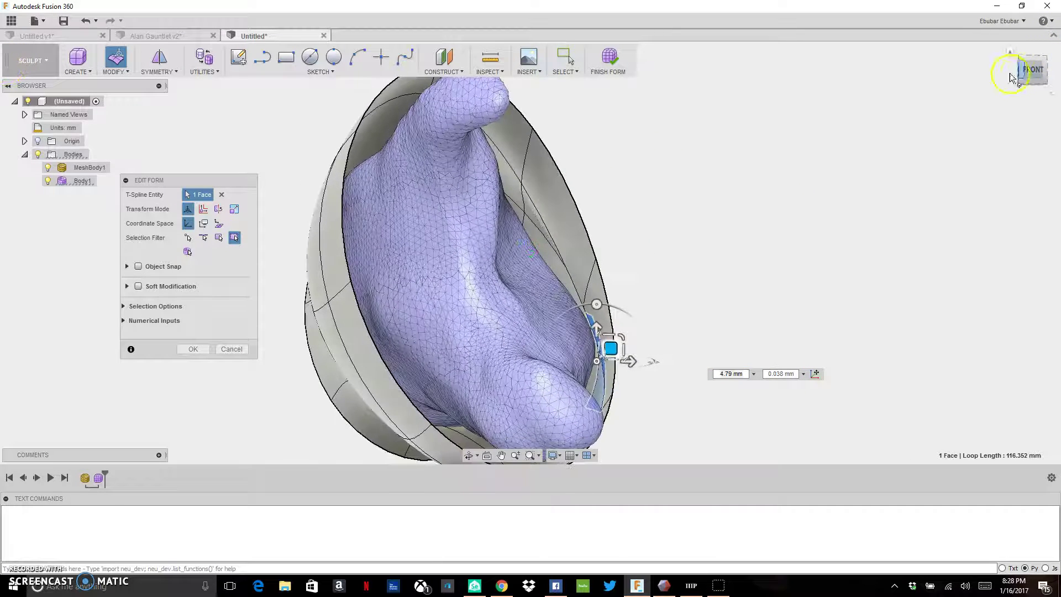
pyautogui.click(567, 217)
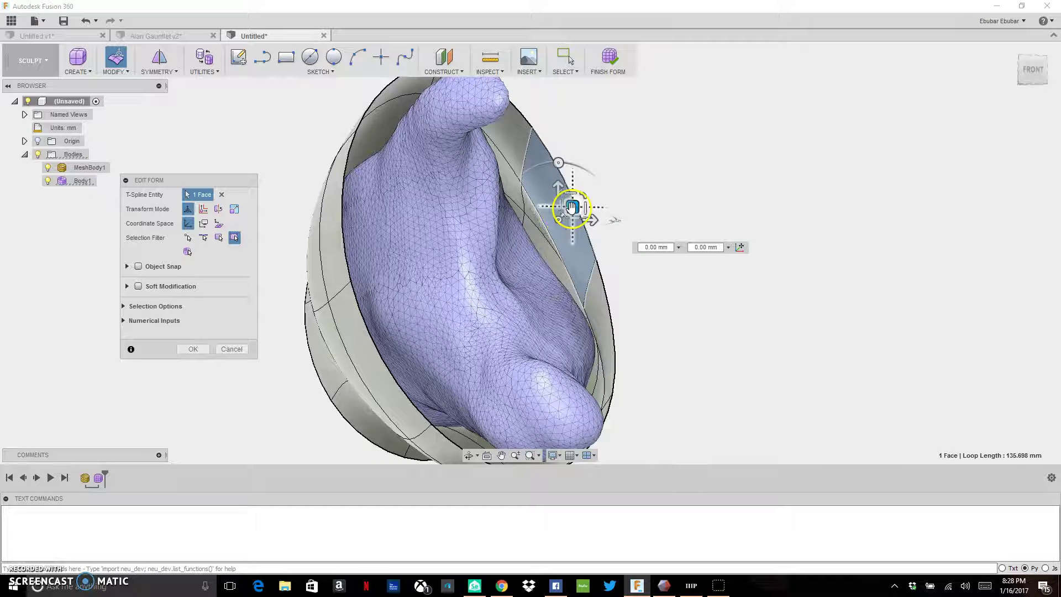
pyautogui.moveTo(569, 207); pyautogui.dragTo(547, 241)
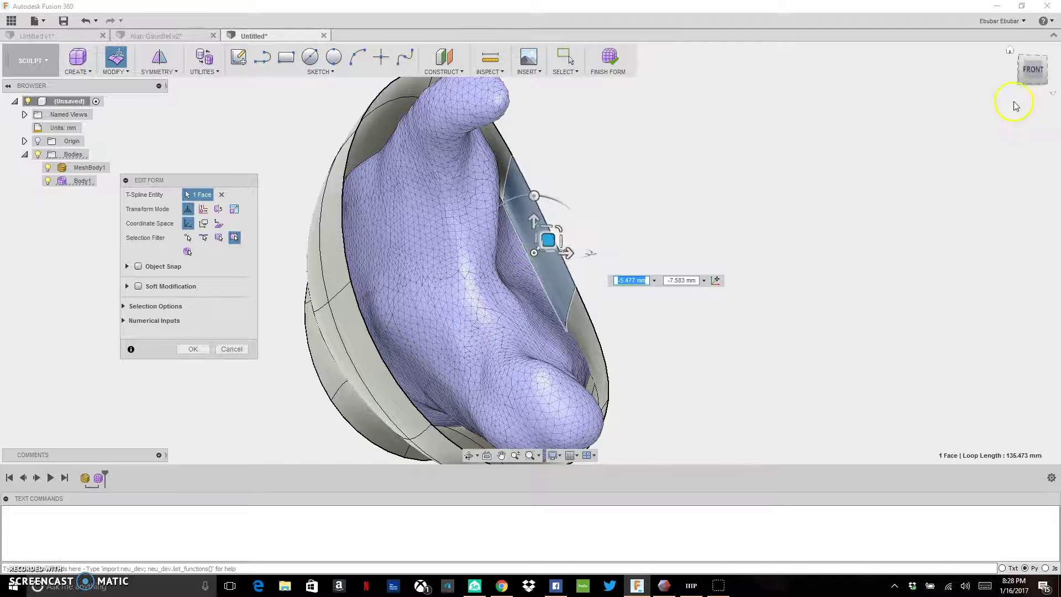
# Move the lengthwise edge between the two protruding mesh areas, just behind the hand-end ring, outward from the hand.
pyautogui.moveTo(1028, 80); pyautogui.dragTo(960, 92)
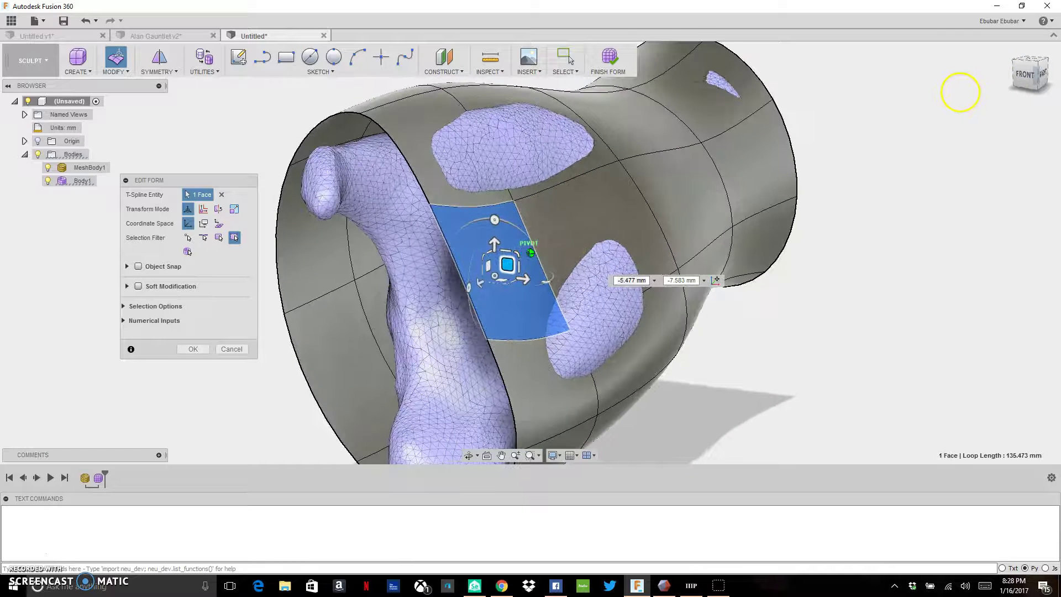
pyautogui.click(549, 186)
pyautogui.moveTo(573, 178); pyautogui.dragTo(586, 161)
# Move the upper ring edge 3.866 mm horizontally and 1.052 mm vertically, and the lengthwise edge over the lower mesh bulge 5.799 mm and 3.795 mm.
pyautogui.click(463, 105)
pyautogui.moveTo(486, 123); pyautogui.dragTo(507, 131)
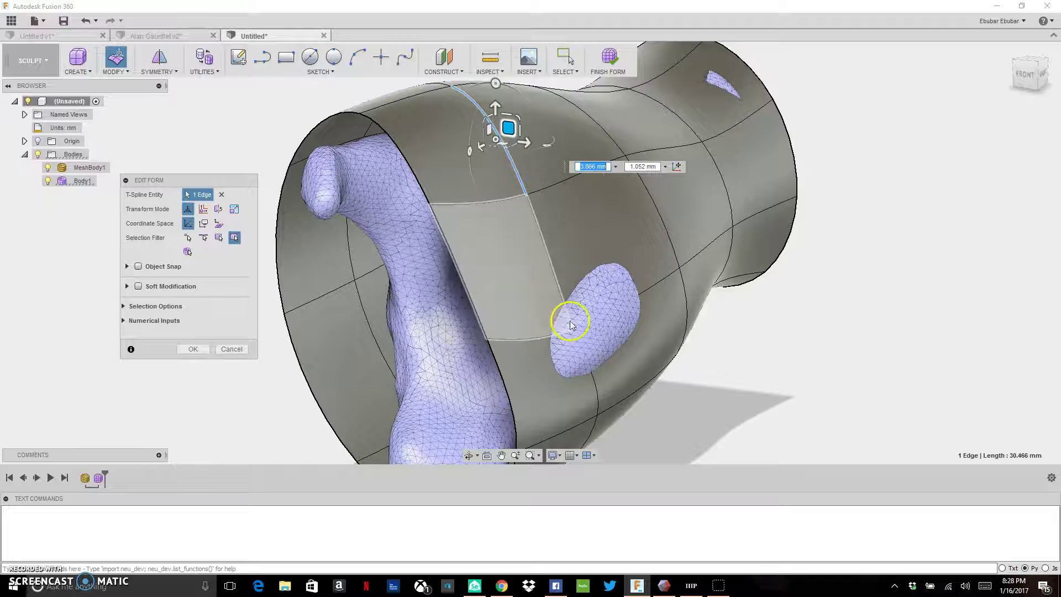
pyautogui.click(627, 307)
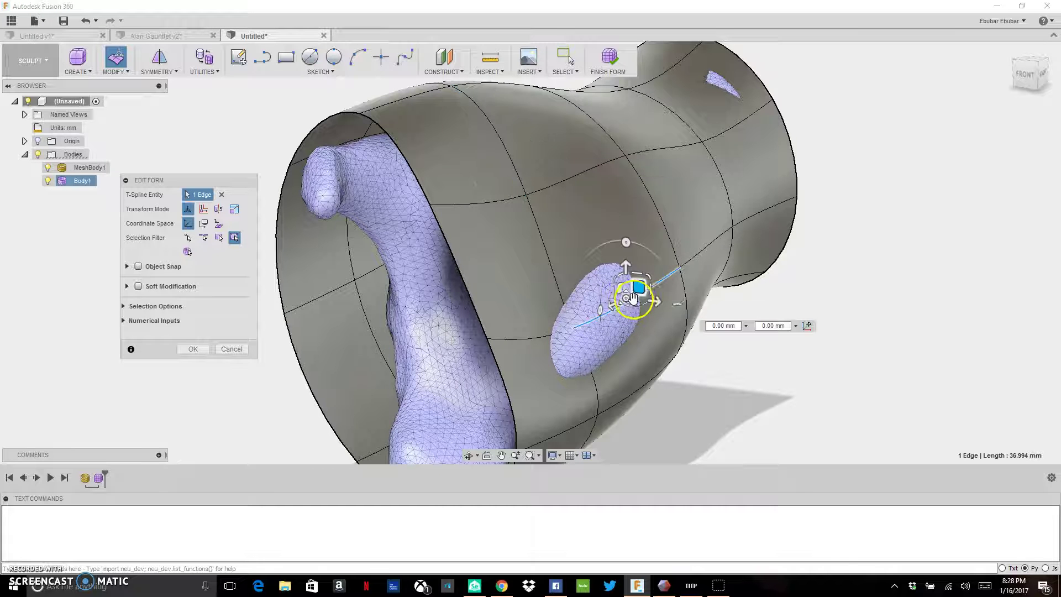
pyautogui.moveTo(641, 288); pyautogui.dragTo(663, 272)
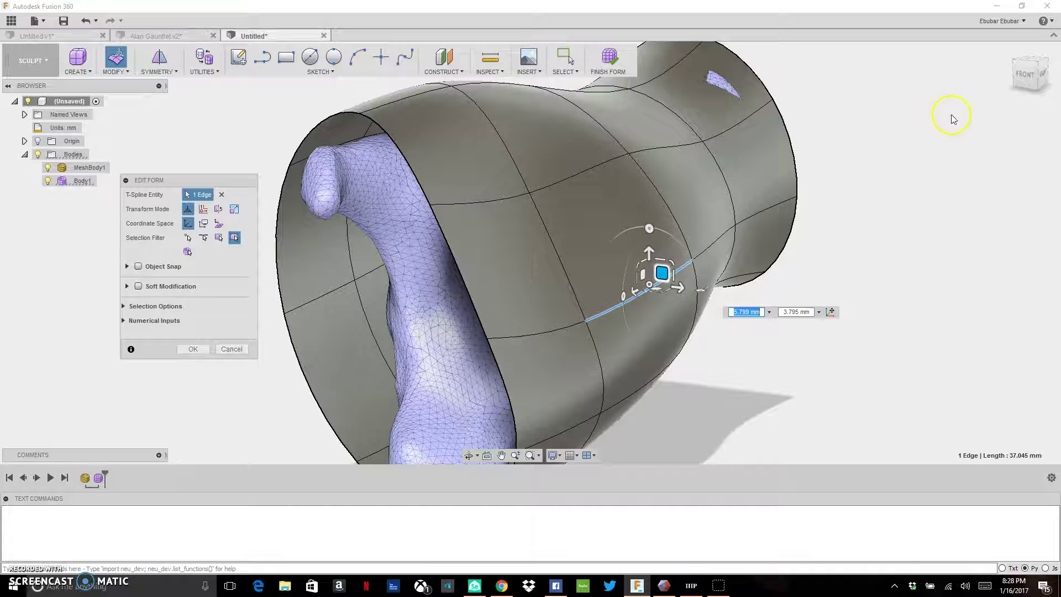
# Select the upper face of the wrist-end ring on the same side and move it 1.425 mm horizontally and 1.005 mm vertically.
pyautogui.moveTo(1031, 89); pyautogui.dragTo(780, 243)
pyautogui.click(798, 271)
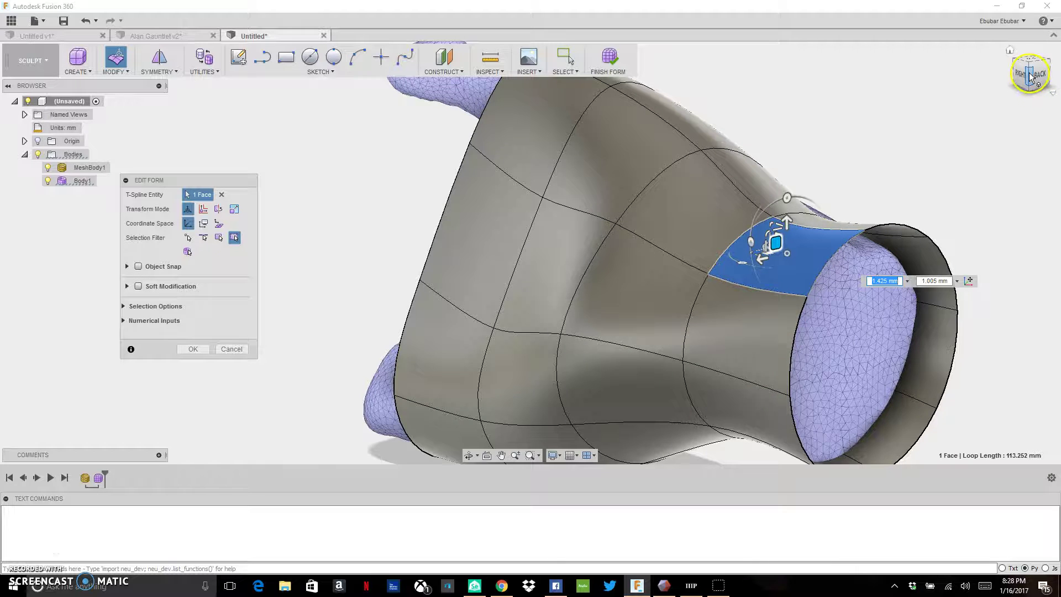
# Select the ring edge over the mesh bulge below the wrist opening and move it 2.049 mm horizontally and -3.097 mm vertically.
pyautogui.moveTo(1029, 77); pyautogui.dragTo(883, 48)
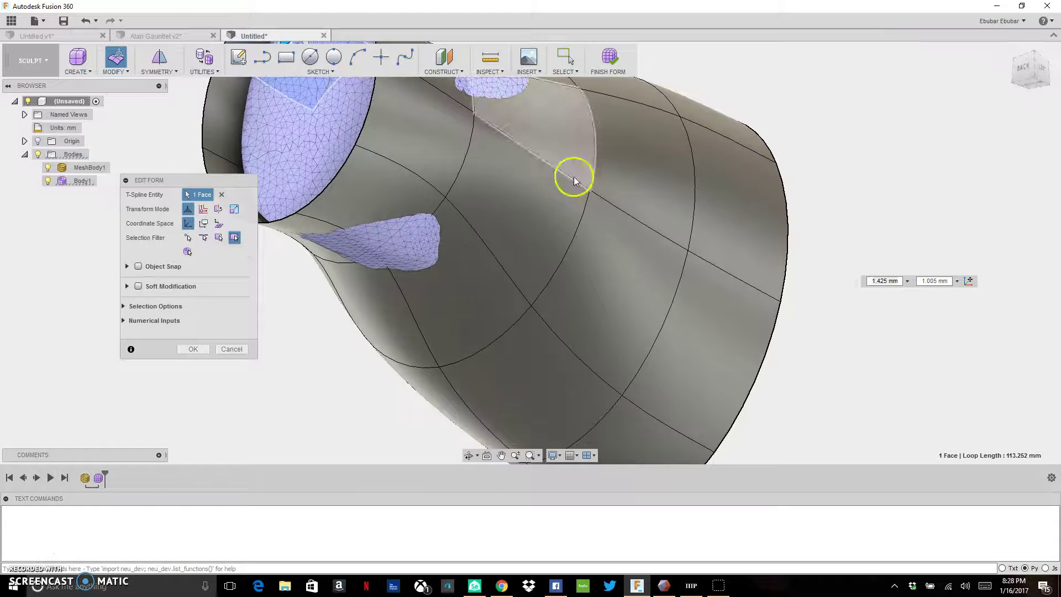
pyautogui.click(403, 234)
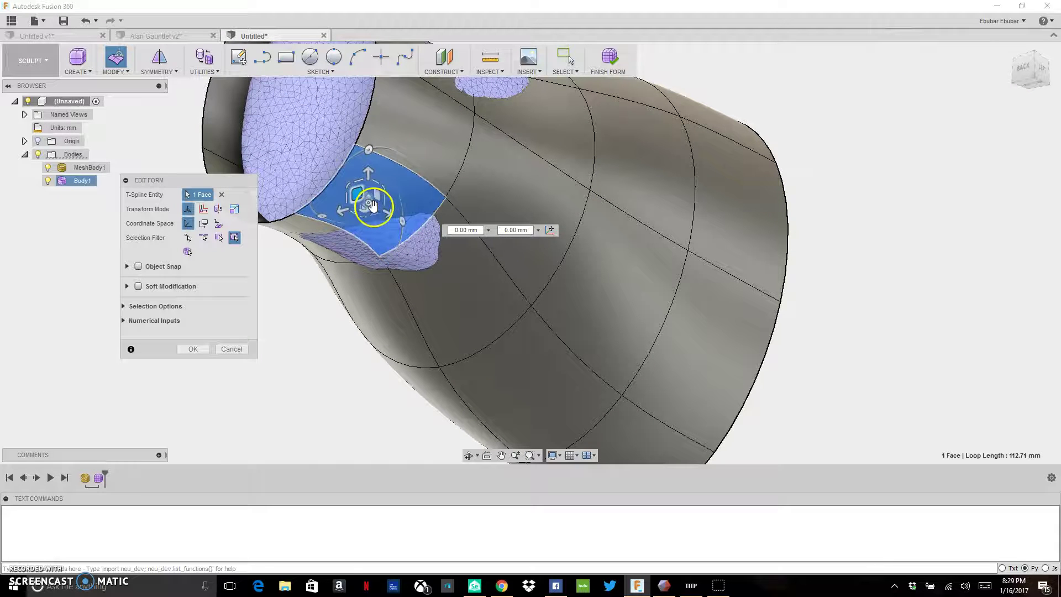
pyautogui.click(363, 195)
pyautogui.moveTo(360, 198); pyautogui.dragTo(424, 234)
pyautogui.click(415, 231)
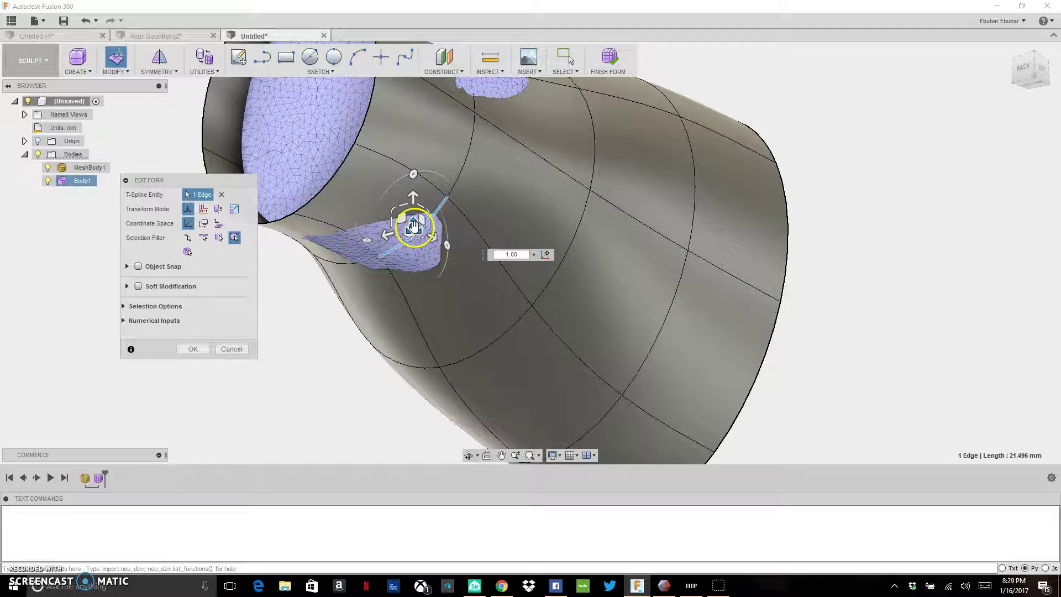
pyautogui.click(1042, 74)
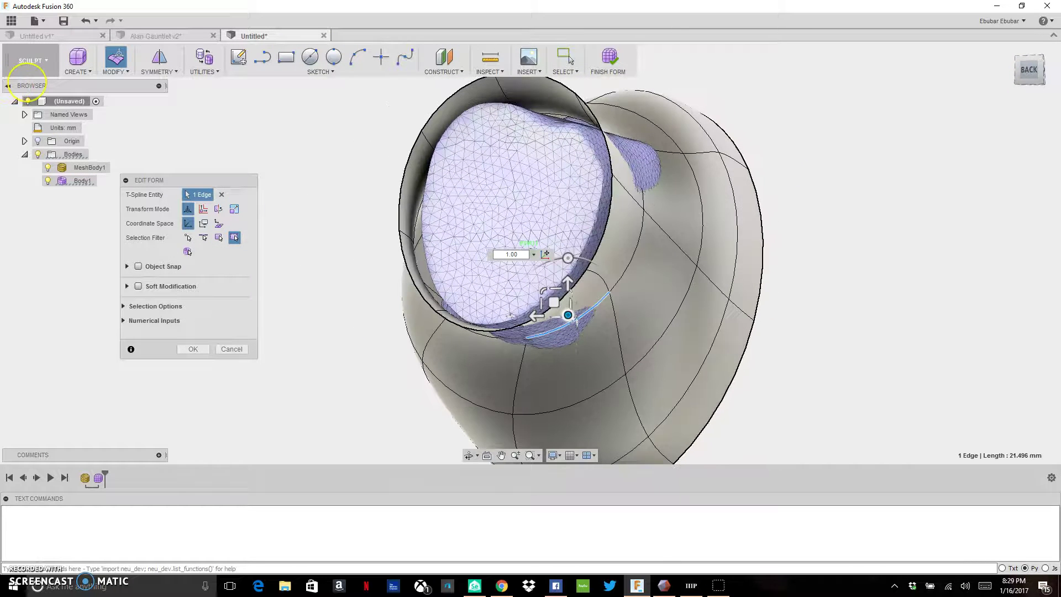
pyautogui.moveTo(1031, 69)
pyautogui.mouseDown()
pyautogui.moveTo(956, 64)
pyautogui.moveTo(1050, 71)
pyautogui.mouseUp()
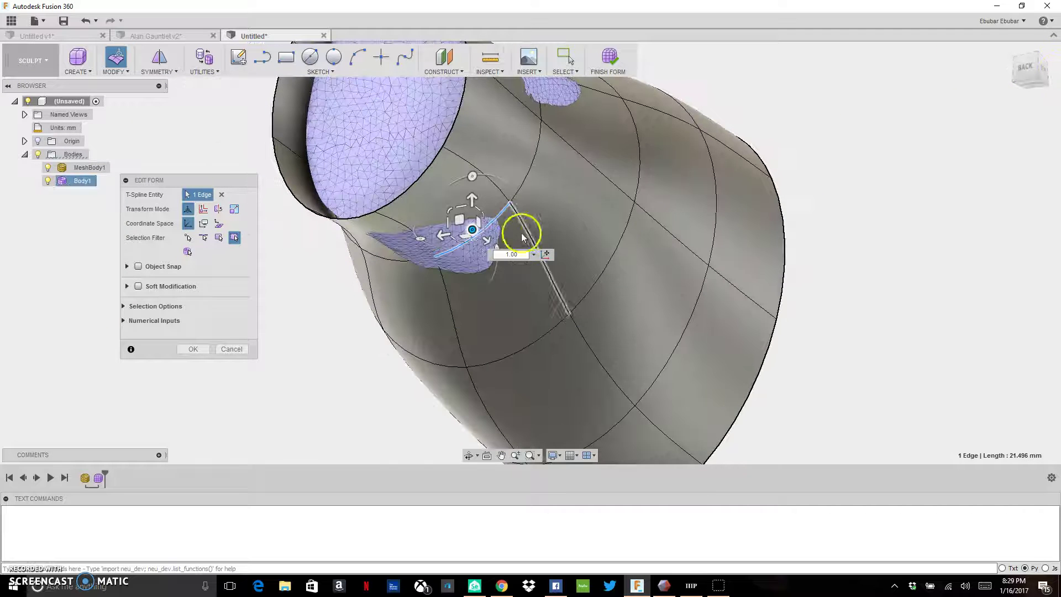
pyautogui.moveTo(464, 234); pyautogui.dragTo(466, 233)
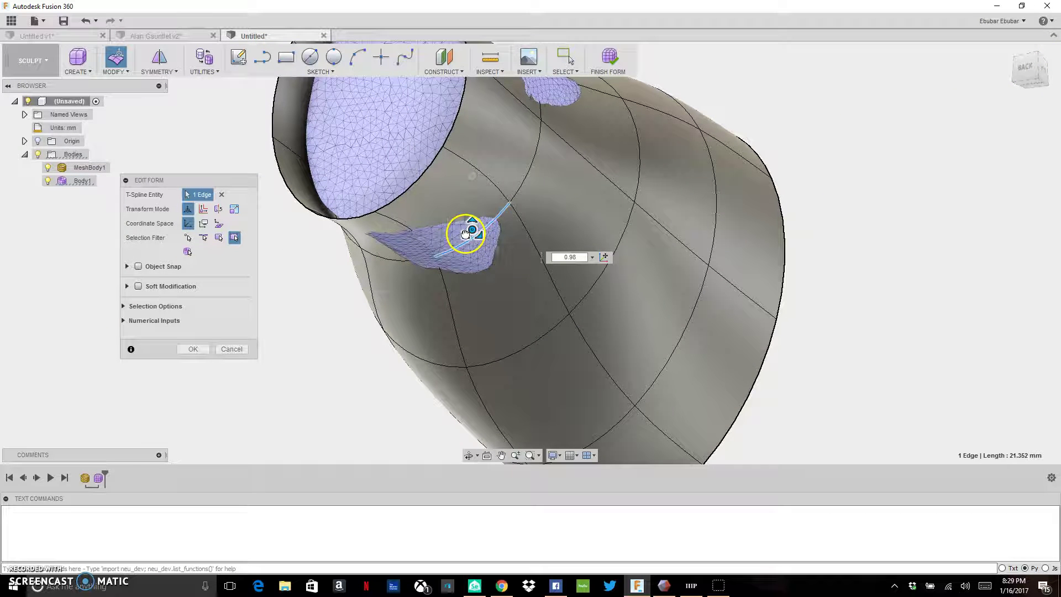
pyautogui.moveTo(470, 239); pyautogui.dragTo(448, 231)
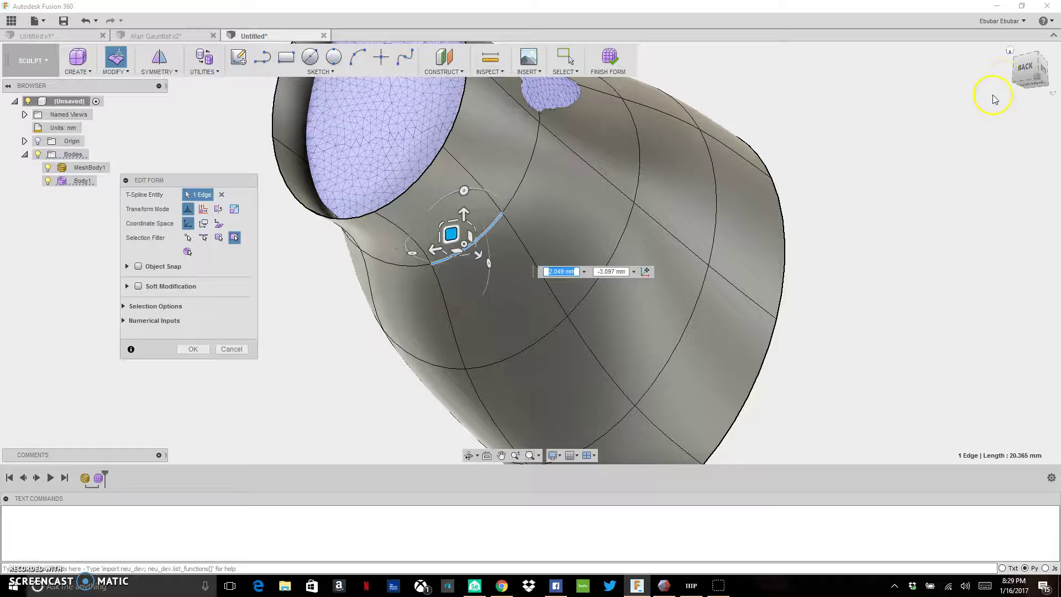
# Move the face over the mesh bulge in the second ring from the wrist by 1.012 mm and 4.333 mm, plus -2.893 mm and 0.076 mm.
pyautogui.click(1018, 72)
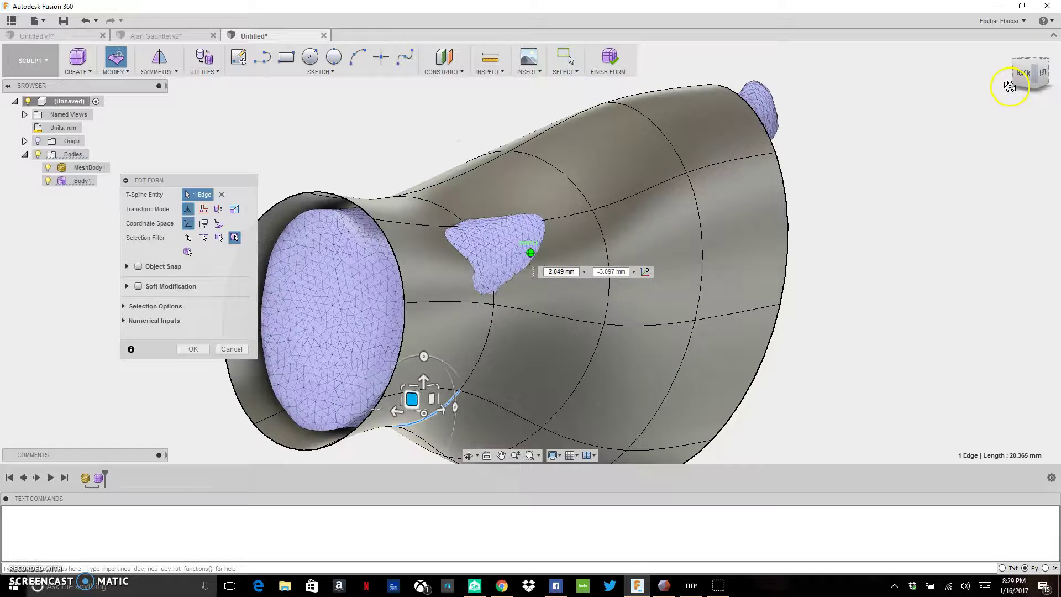
pyautogui.click(559, 270)
pyautogui.click(561, 245)
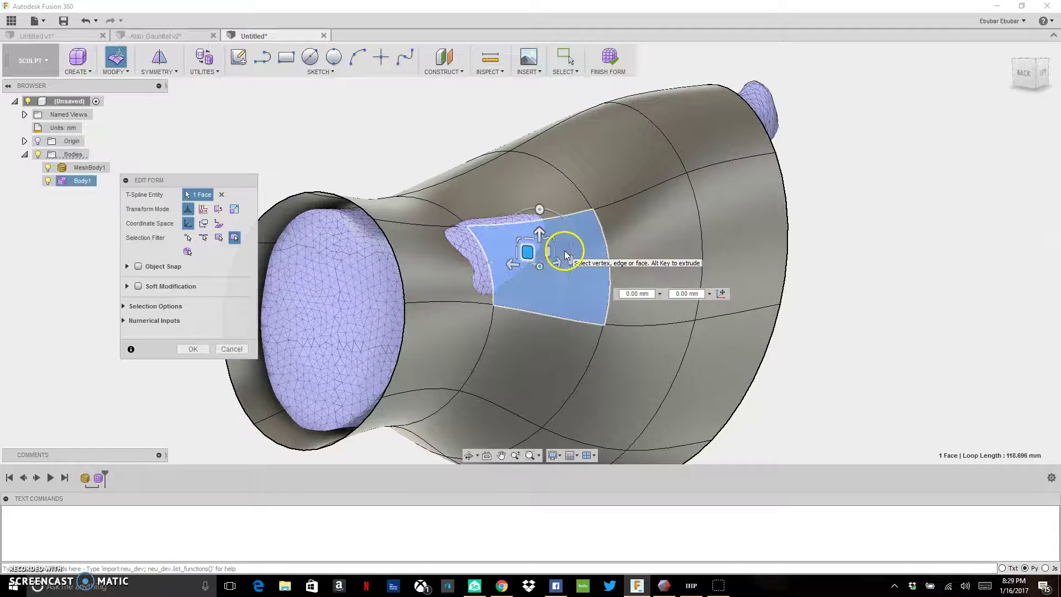
pyautogui.moveTo(532, 253); pyautogui.dragTo(544, 249)
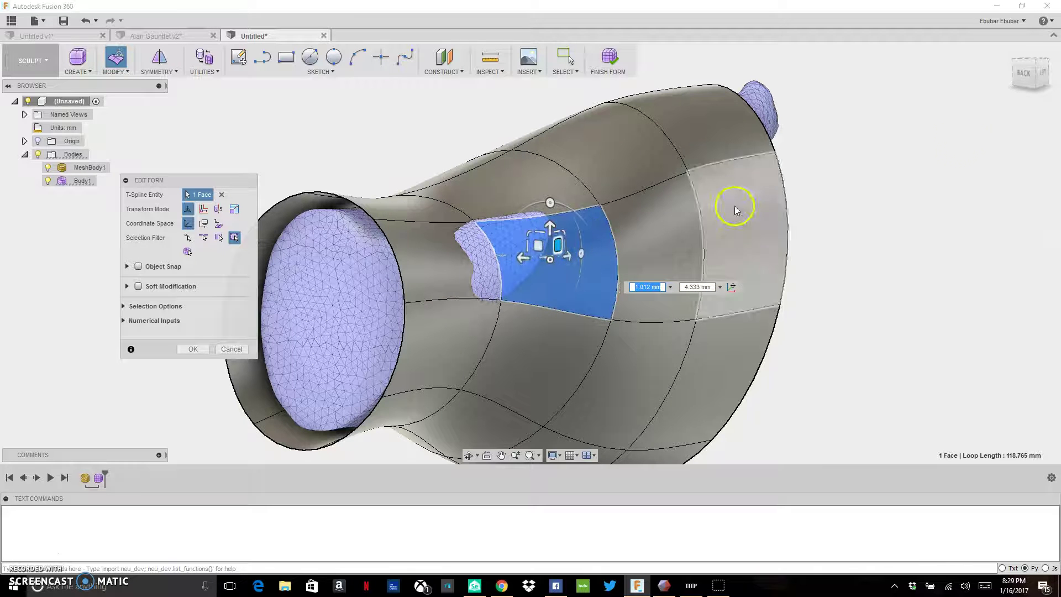
pyautogui.click(1023, 74)
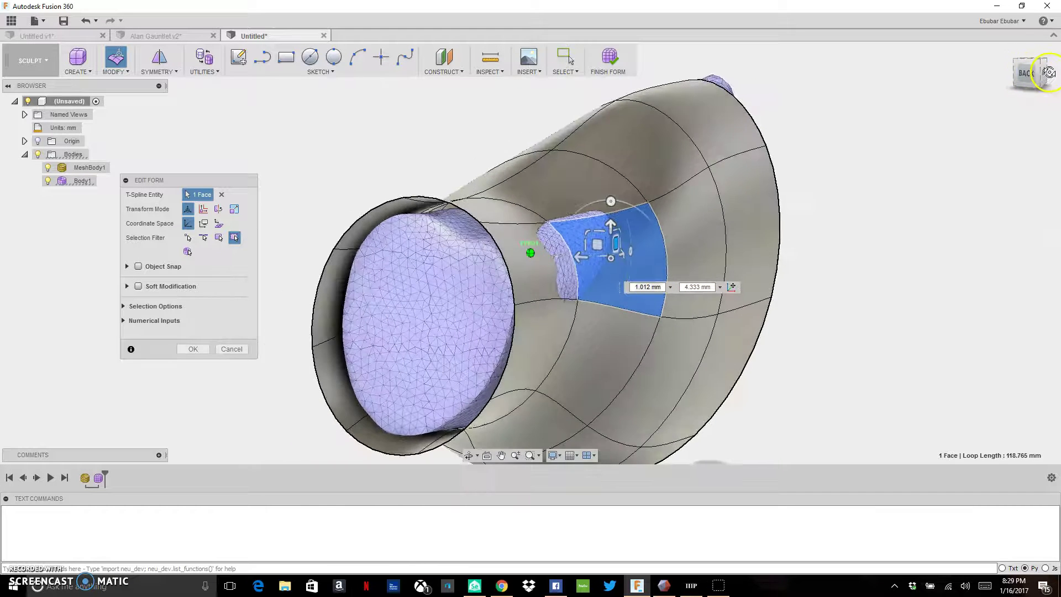
pyautogui.moveTo(636, 243); pyautogui.dragTo(650, 243)
# Select two adjacent faces behind the hand-end opening ring, opposite the palm-side edits, and move them 4.426 mm horizontally and 1.356 mm vertically.
pyautogui.click(1030, 86)
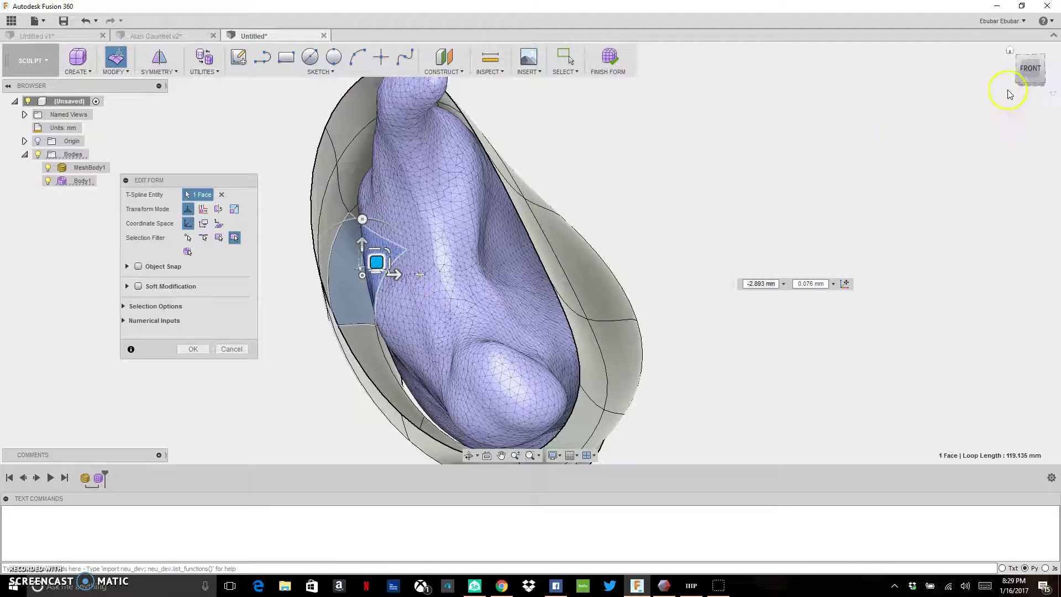
pyautogui.click(1033, 69)
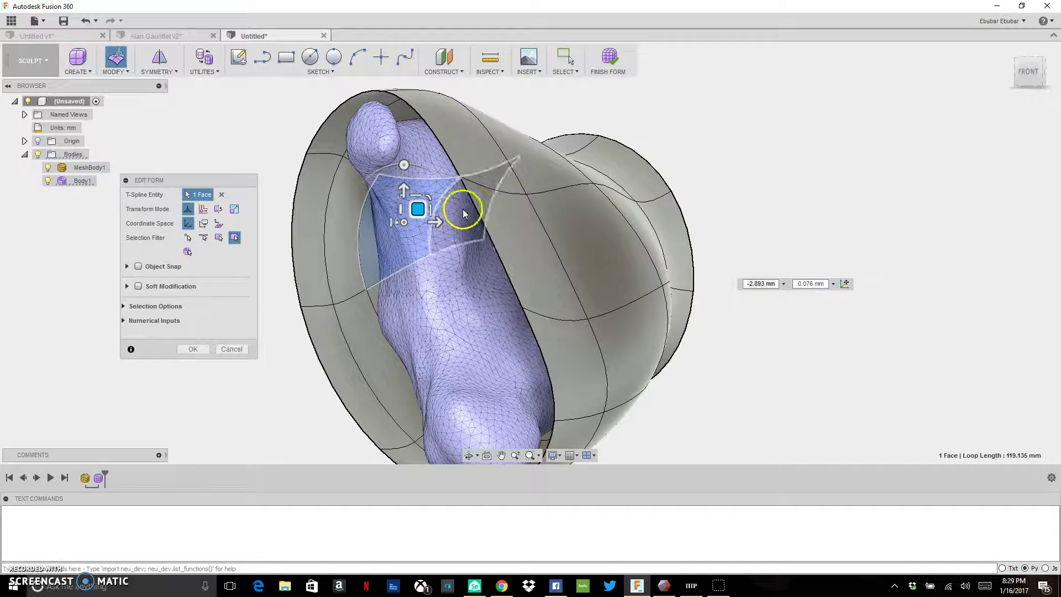
pyautogui.click(342, 221)
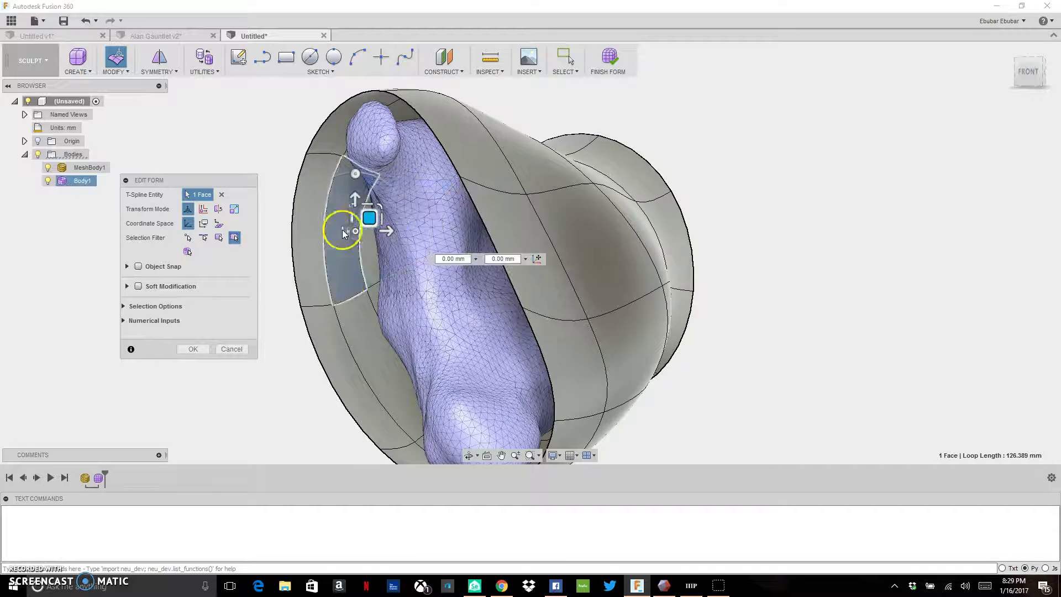
pyautogui.keyDown('shift'); pyautogui.click(356, 331); pyautogui.keyUp('shift')
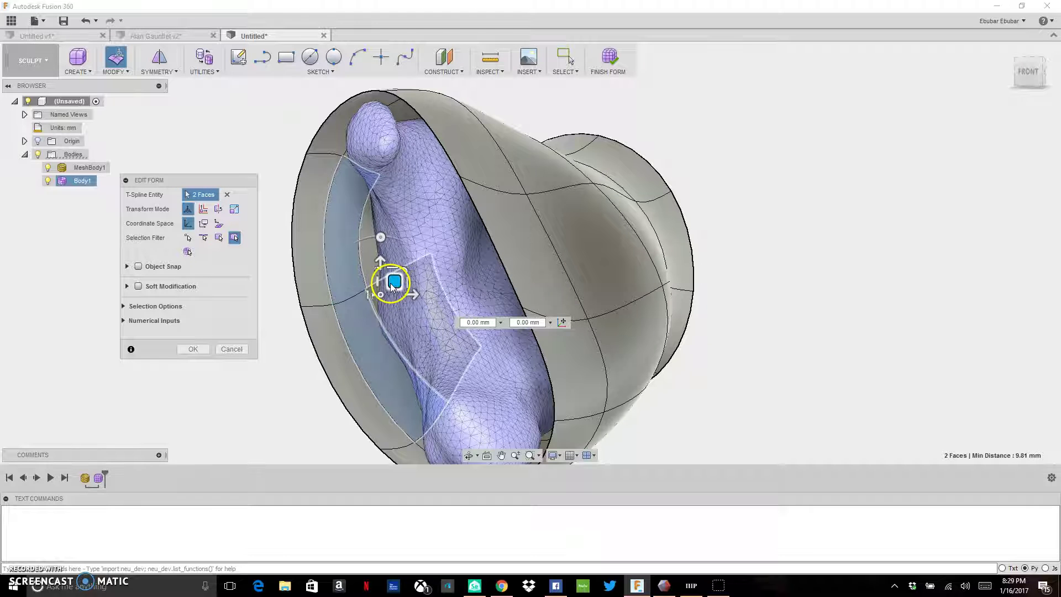
pyautogui.moveTo(395, 283); pyautogui.dragTo(402, 282)
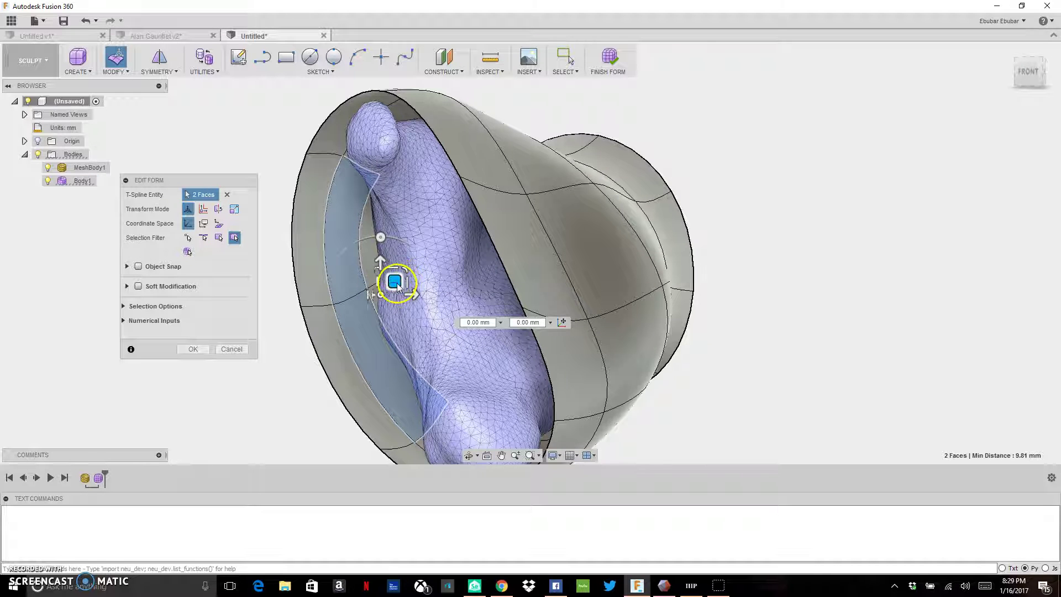
pyautogui.click(356, 303)
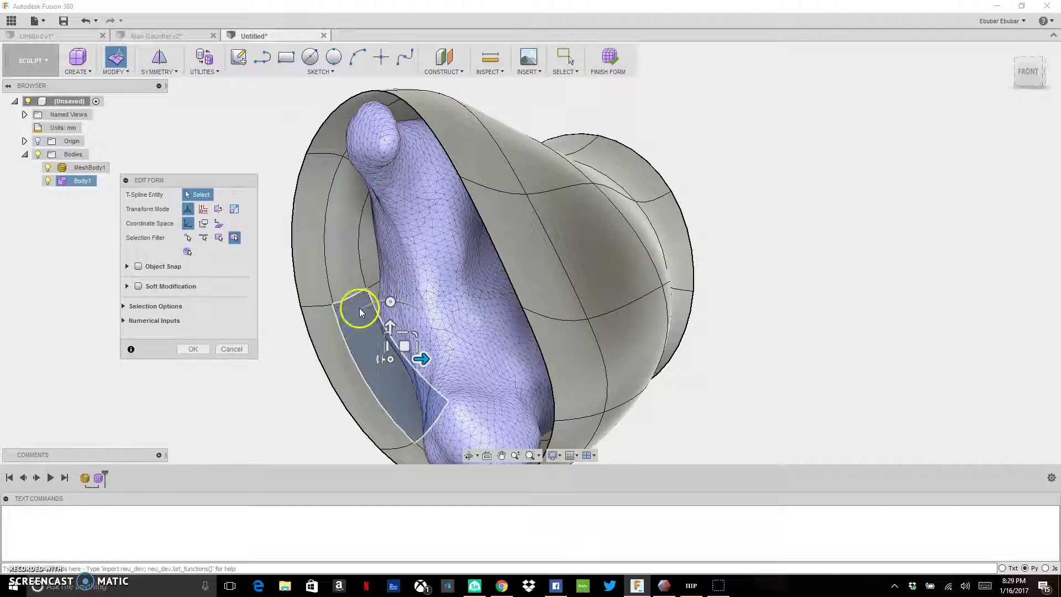
pyautogui.keyDown('shift'); pyautogui.click(345, 266); pyautogui.keyUp('shift')
pyautogui.click(394, 282)
pyautogui.moveTo(395, 281); pyautogui.dragTo(414, 275)
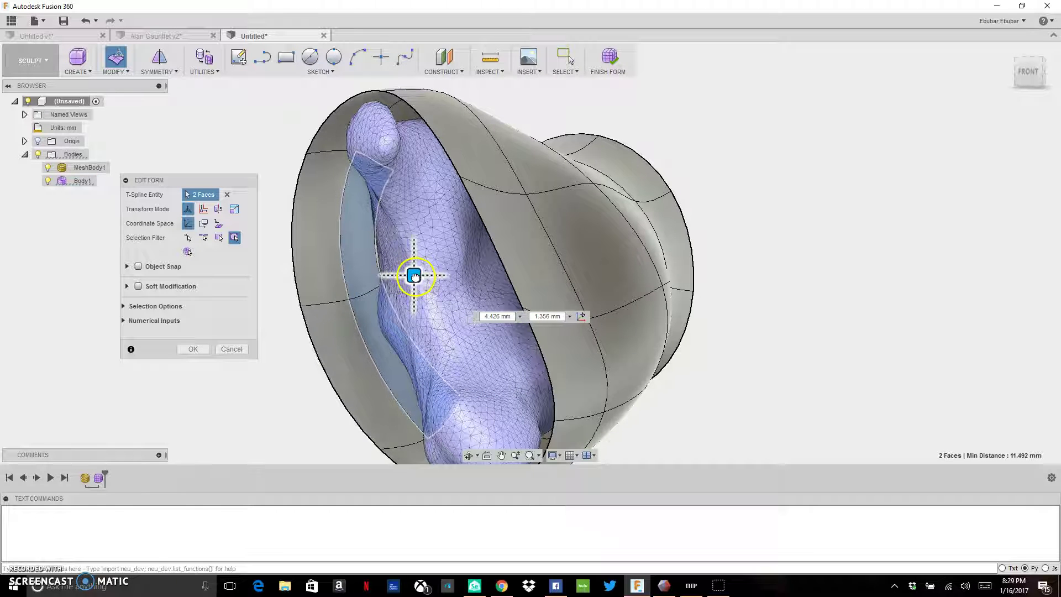
# Select the two neighbouring faces at the rim of the hand-end opening and move them 7.714 mm horizontally and -0.986 mm vertically.
pyautogui.click(328, 256)
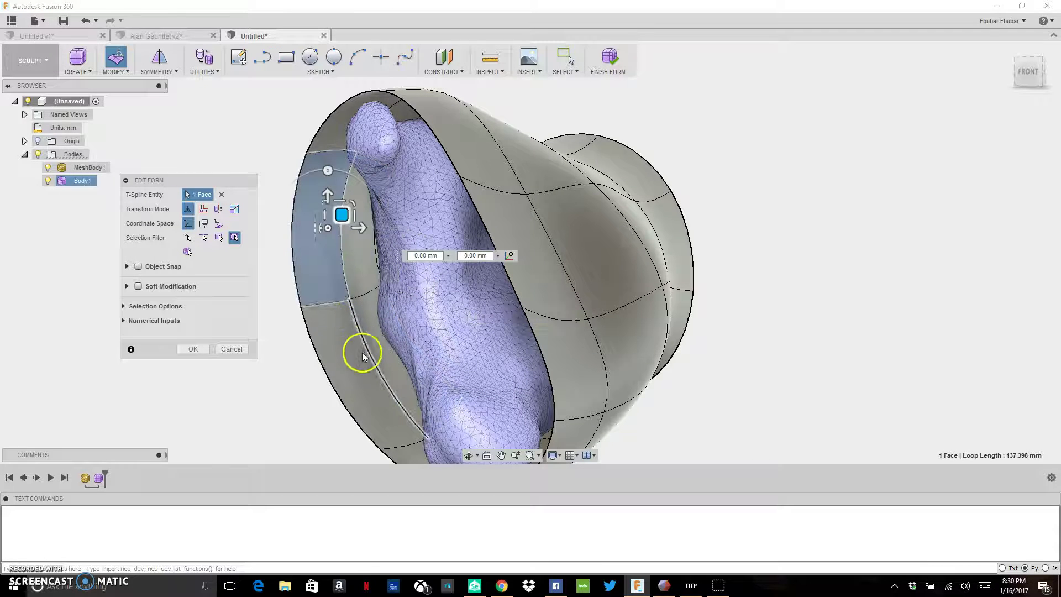
pyautogui.click(339, 370)
pyautogui.keyDown('shift'); pyautogui.click(311, 254); pyautogui.keyUp('shift')
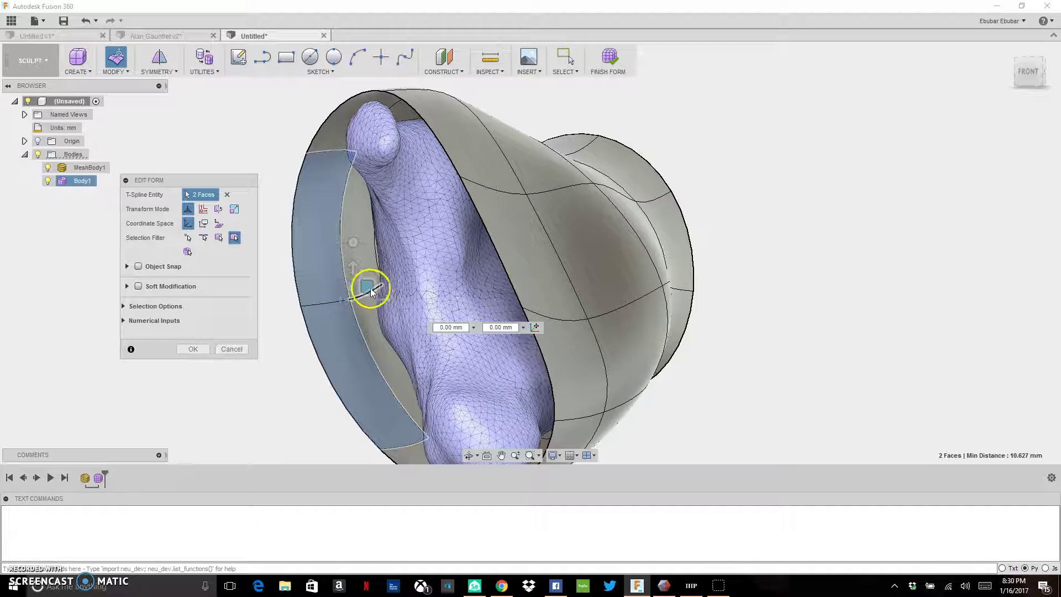
pyautogui.moveTo(367, 286); pyautogui.dragTo(401, 291)
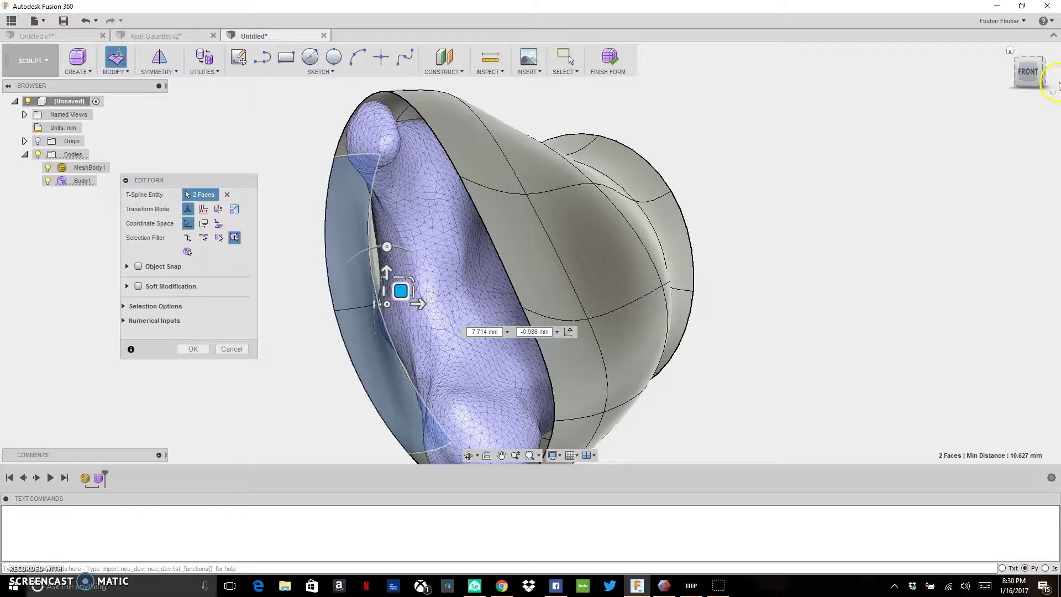
pyautogui.click(1037, 74)
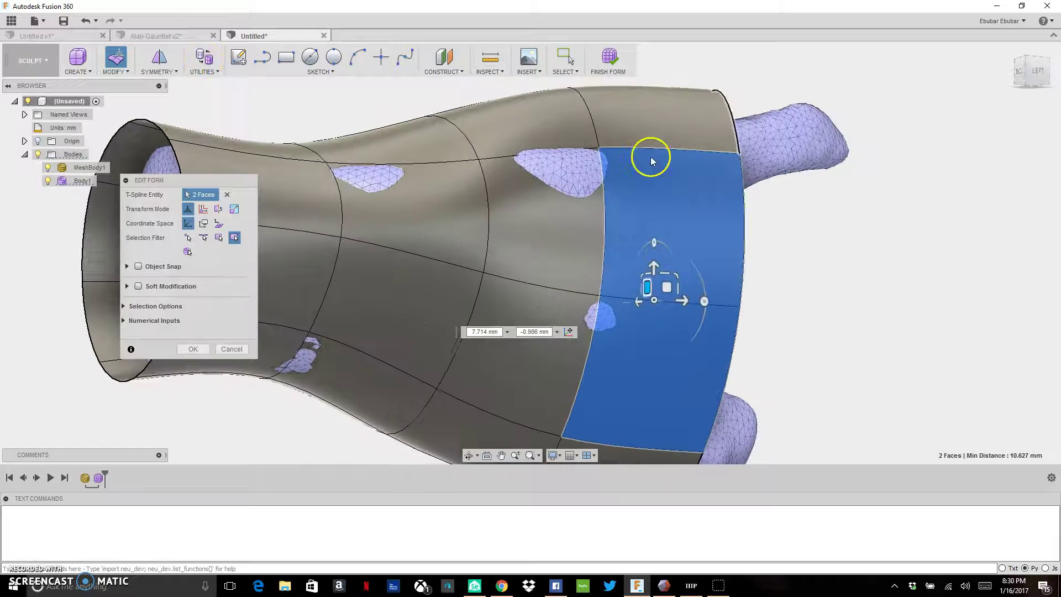
# Move the face over the large mesh bulge behind the hand-end rim by 4.36 and 6.478 mm, and the ring edge below it by -3.144 and 0.42 mm.
pyautogui.click(575, 229)
pyautogui.moveTo(553, 206); pyautogui.dragTo(577, 184)
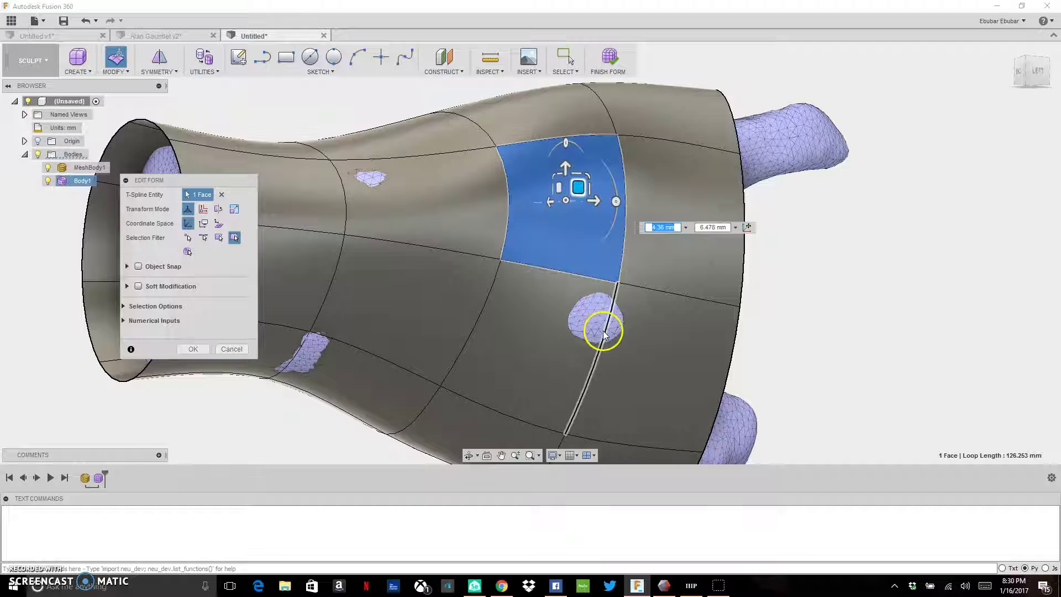
pyautogui.click(606, 330)
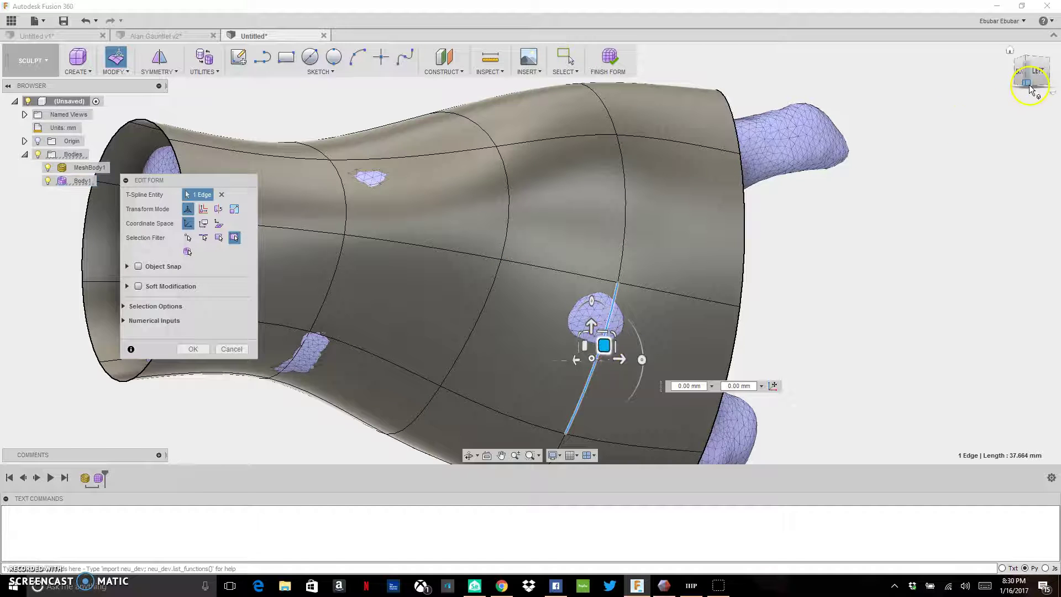
pyautogui.moveTo(1008, 68); pyautogui.dragTo(829, 75)
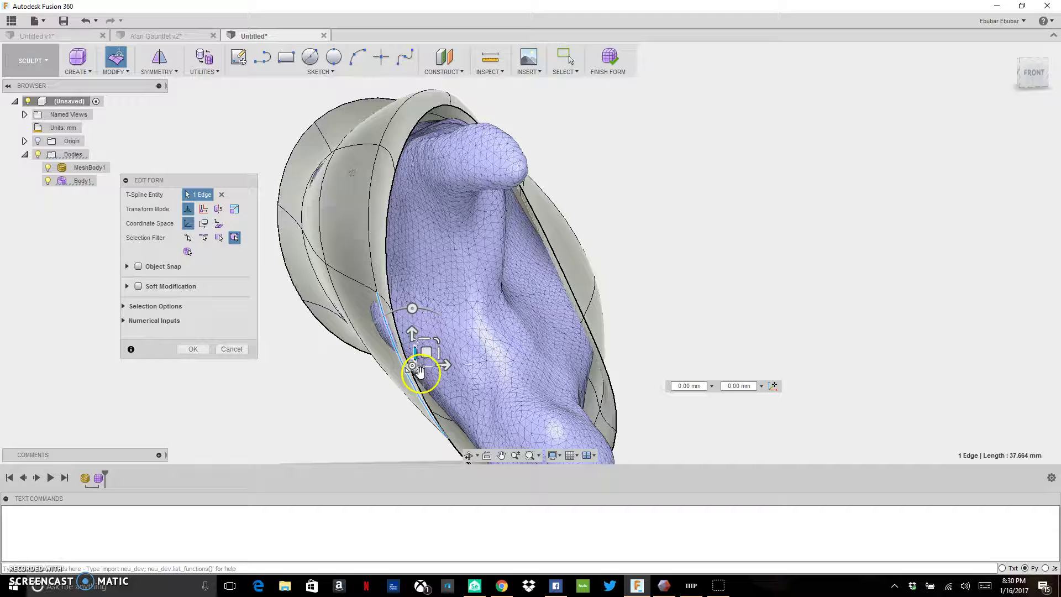
pyautogui.moveTo(423, 357); pyautogui.dragTo(411, 351)
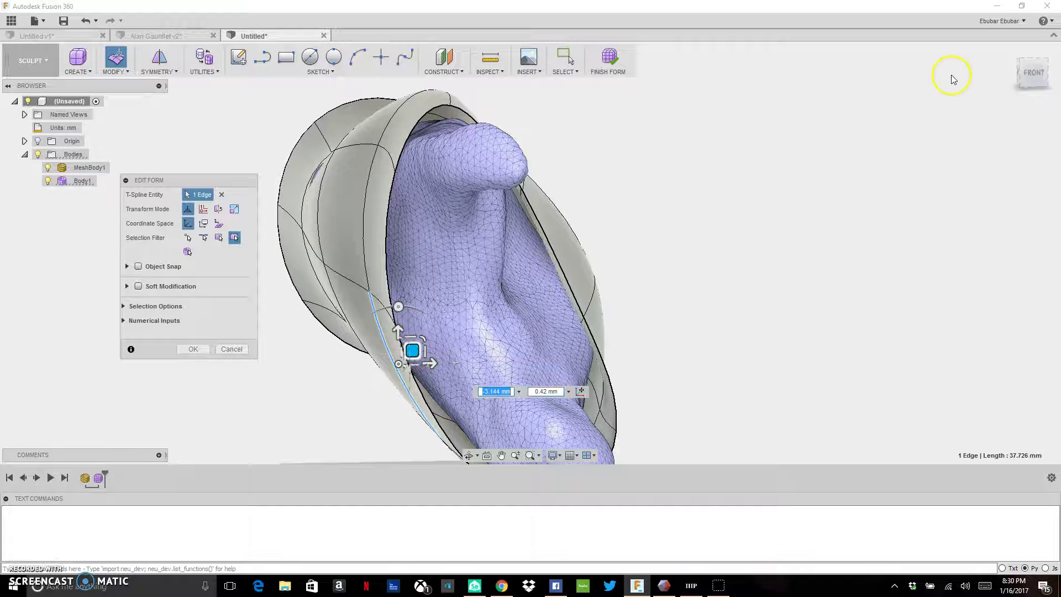
# Select the edge crossing the mesh bulge on the first ring from the wrist opening and move it -0.759 mm and 1.833 mm.
pyautogui.moveTo(1038, 77); pyautogui.dragTo(204, 55)
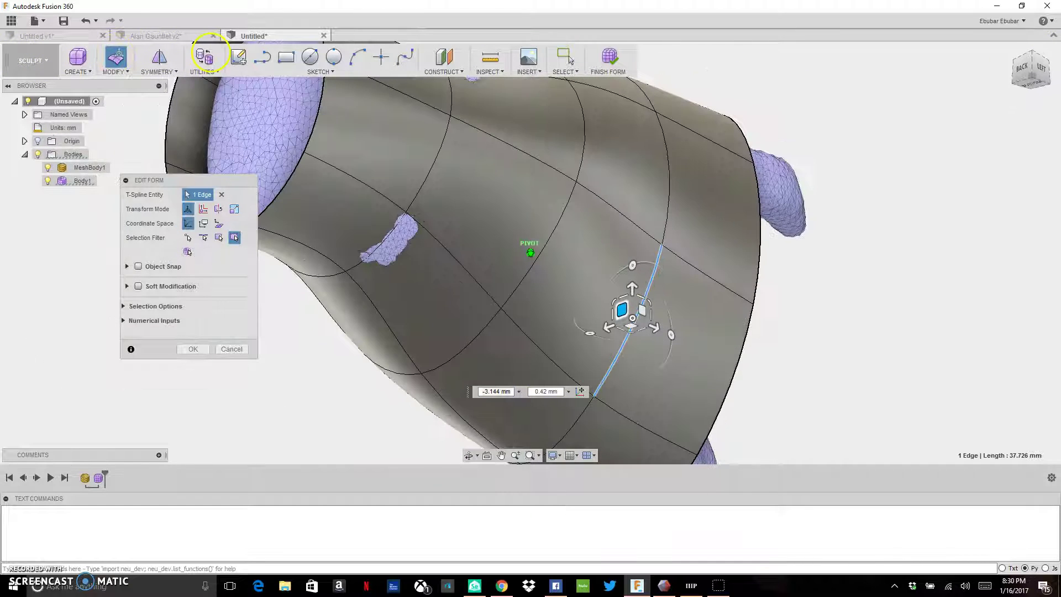
pyautogui.click(386, 242)
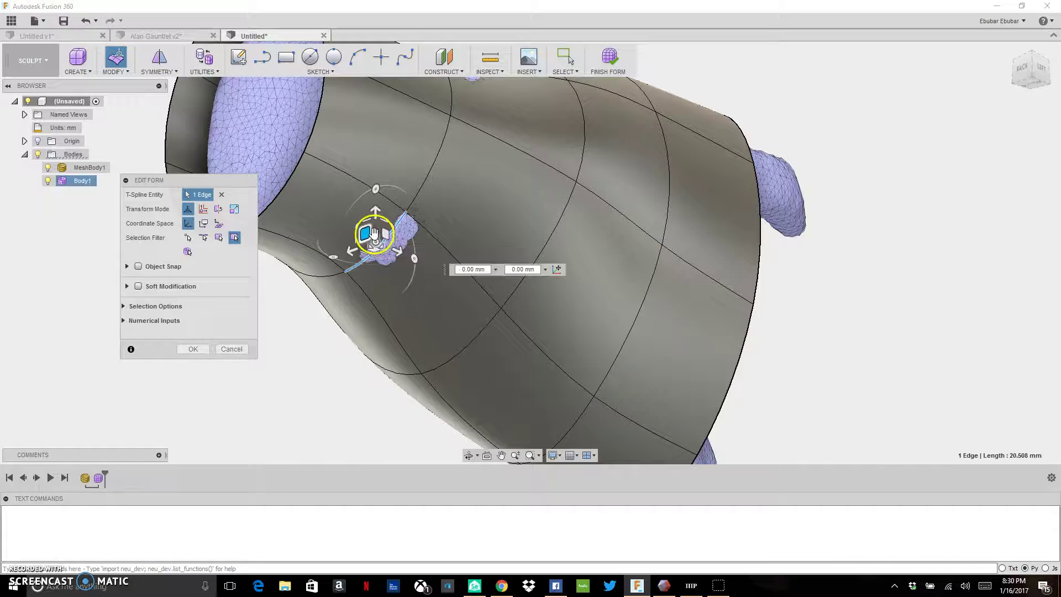
pyautogui.moveTo(386, 232); pyautogui.dragTo(391, 238)
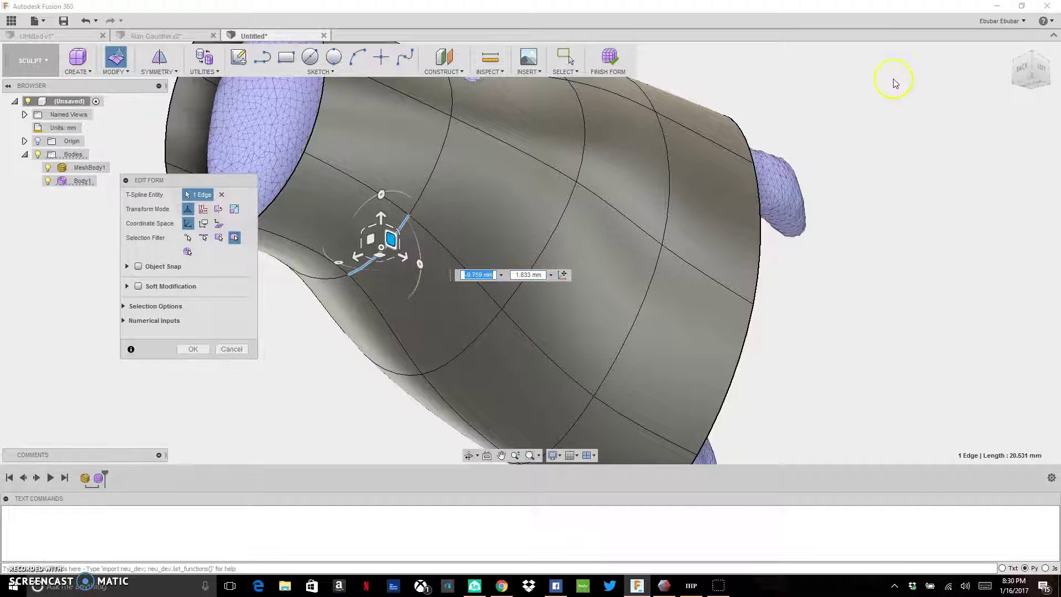
# Move the face over the small remaining mesh bulge in the second ring from the wrist by 1.106 mm and 0.167 mm.
pyautogui.click(1033, 68)
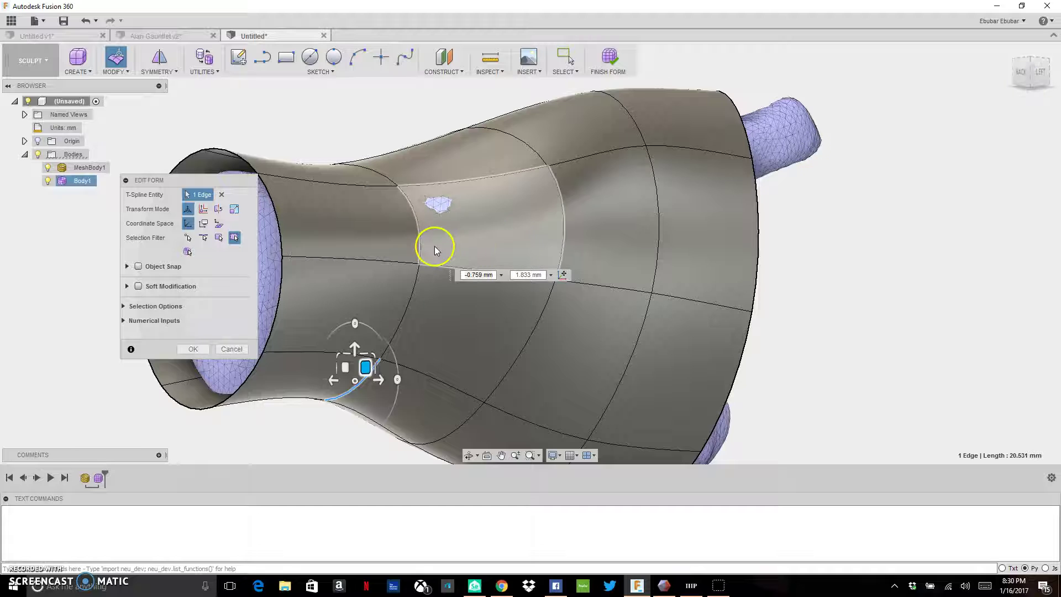
pyautogui.click(434, 247)
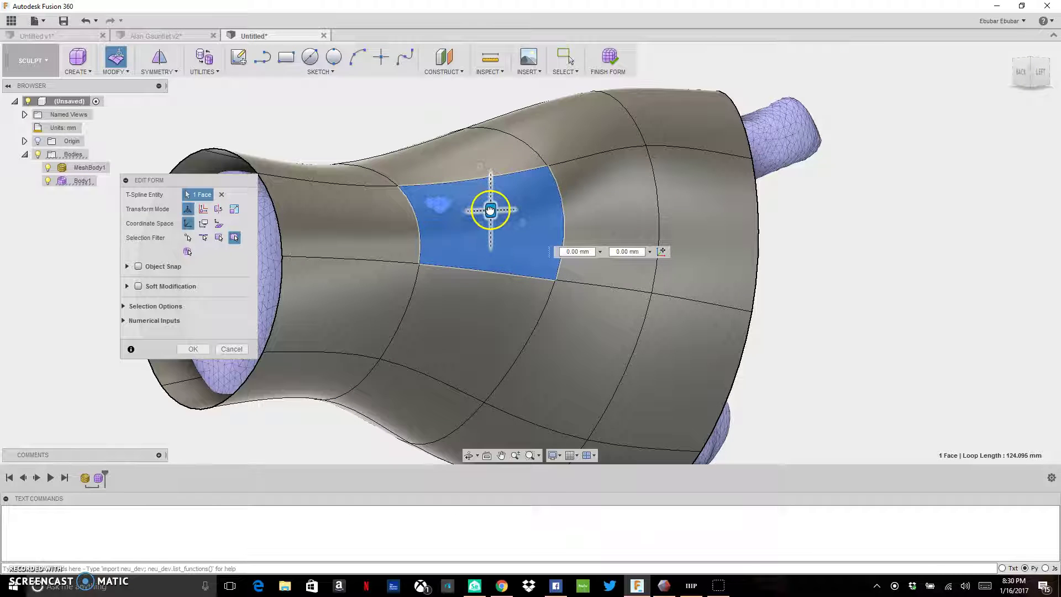
pyautogui.moveTo(490, 210); pyautogui.dragTo(490, 205)
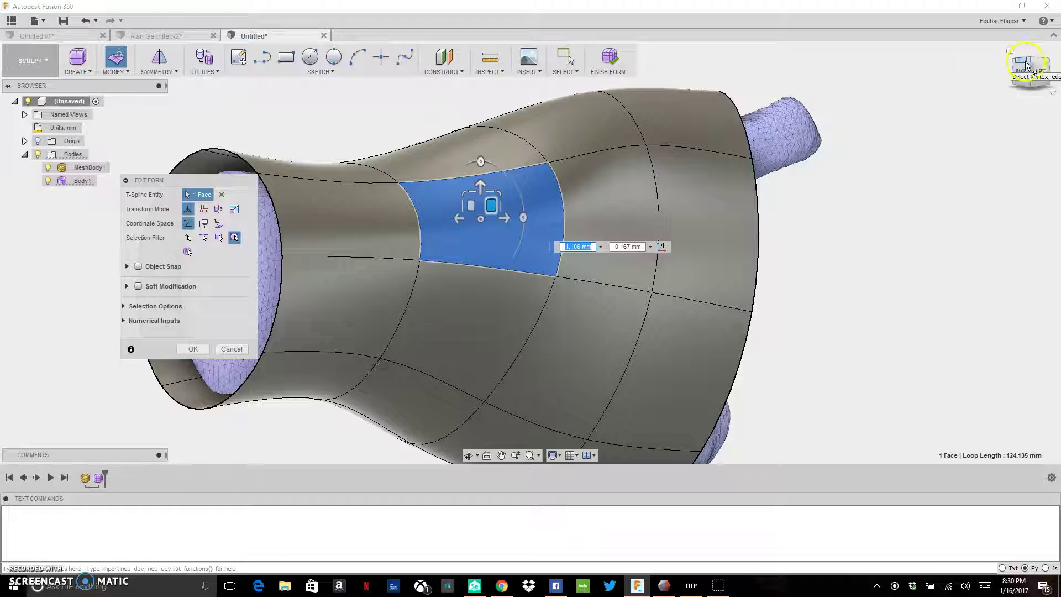
# Select the single face at the hand-end opening rim on the opposite side of the form and move it 1.484 mm and -0.007 mm.
pyautogui.click(1040, 70)
pyautogui.moveTo(795, 61)
pyautogui.keyDown('shift'); pyautogui.mouseDown(button='middle')
pyautogui.moveTo(748, 59)
pyautogui.moveTo(780, 63)
pyautogui.mouseUp(button='middle'); pyautogui.keyUp('shift')
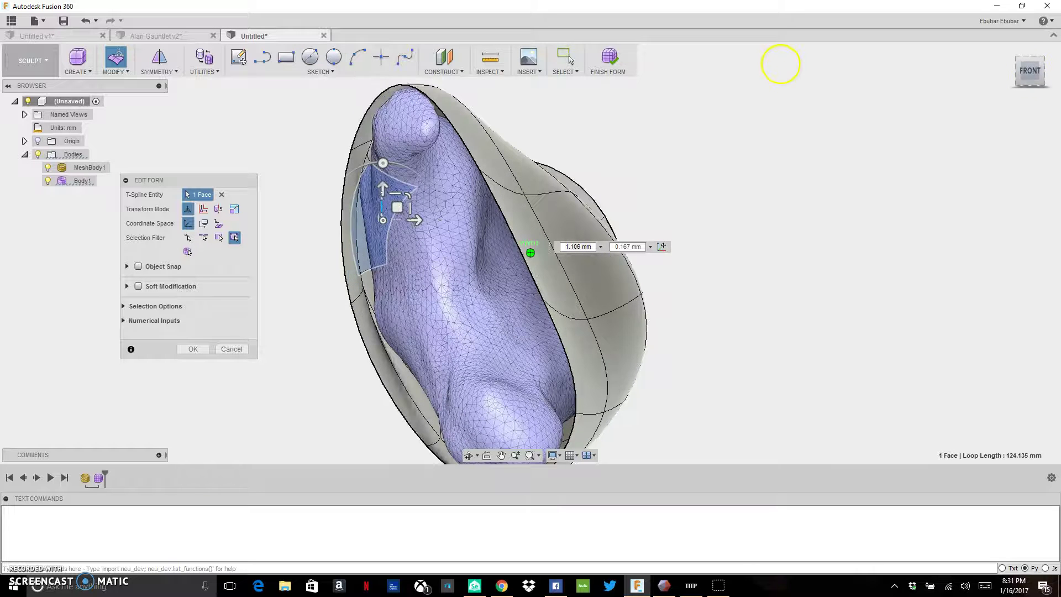
pyautogui.click(539, 226)
pyautogui.moveTo(542, 224); pyautogui.dragTo(549, 230)
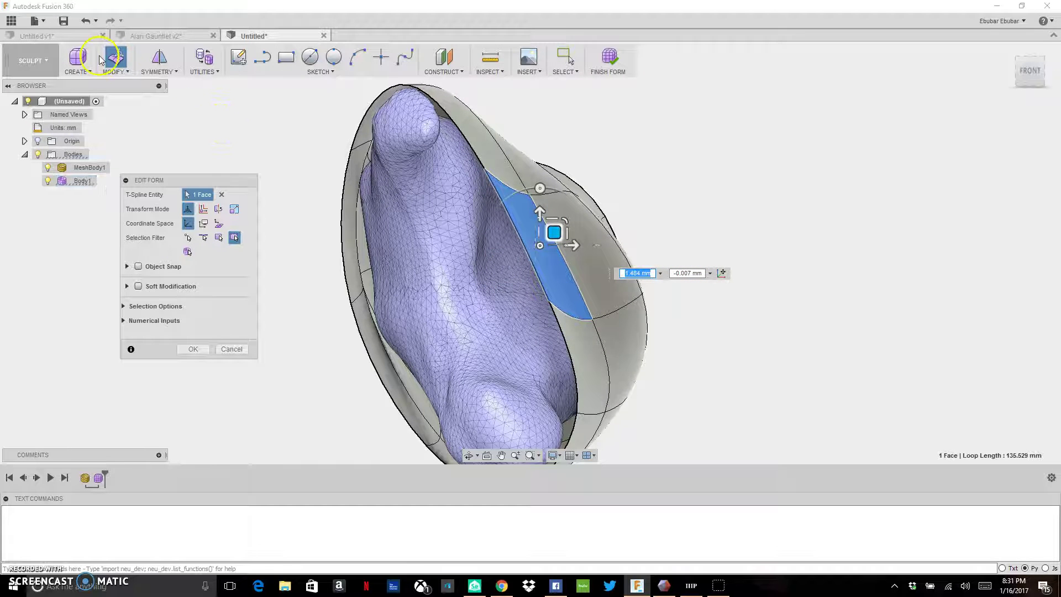
# Subdivide the selected hand-end rim face using the Simple insert mode.
pyautogui.click(123, 75)
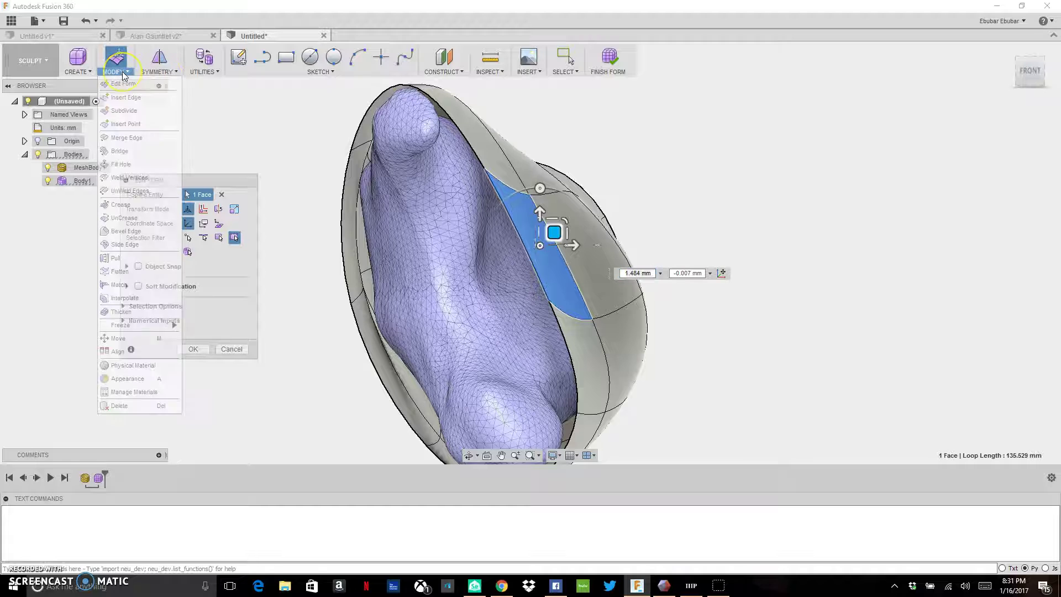
pyautogui.click(134, 112)
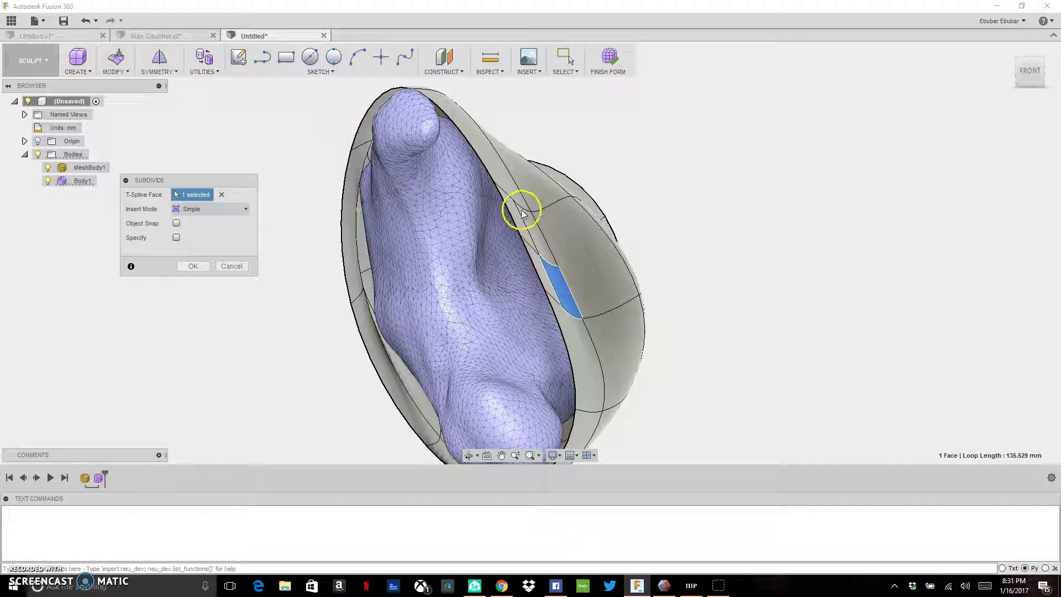
pyautogui.click(1028, 72)
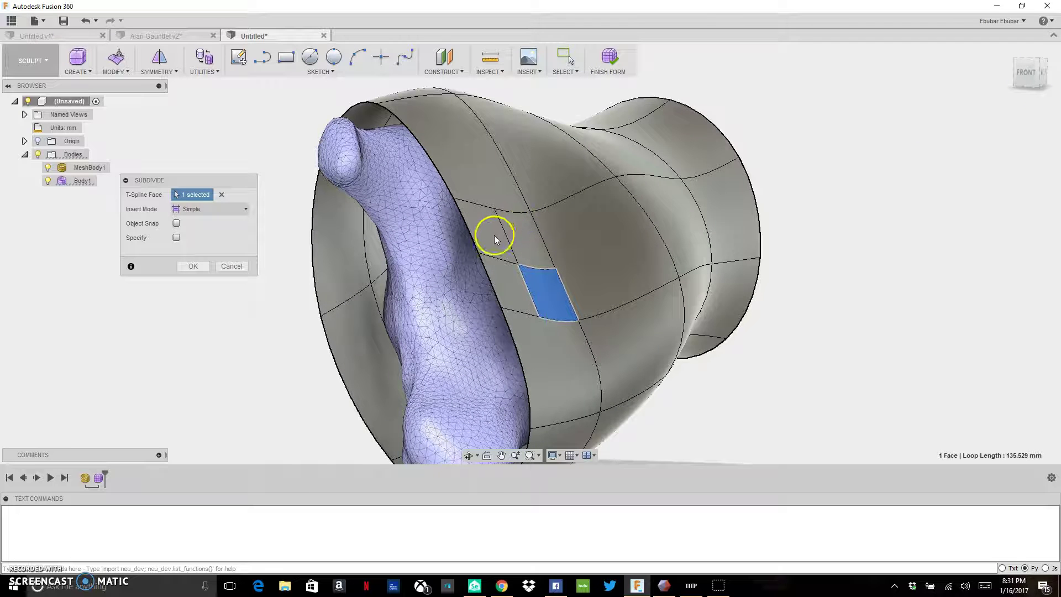
pyautogui.click(190, 264)
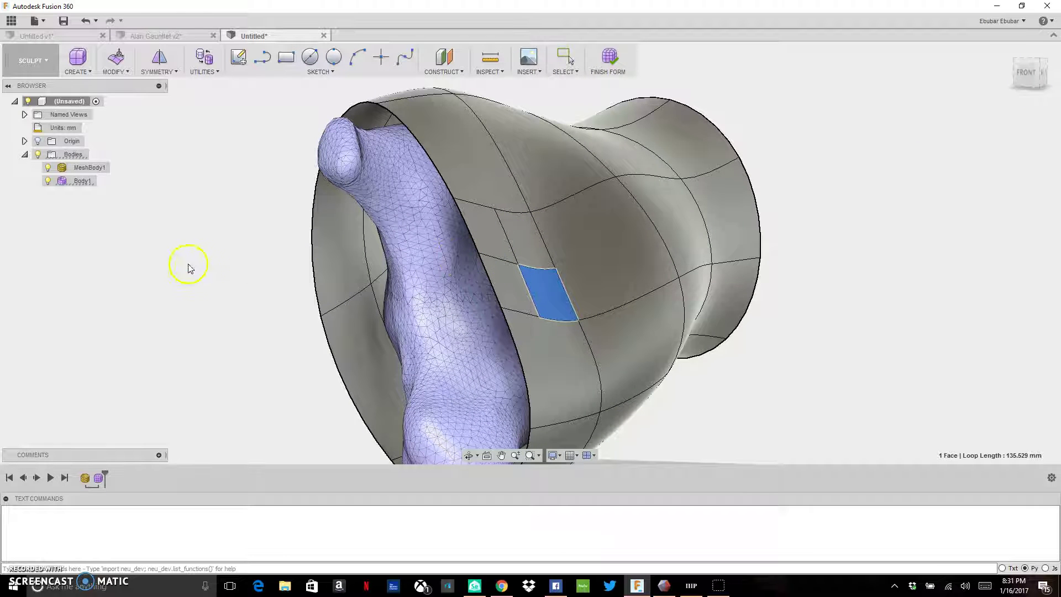
# Move the lower rim-side subdivided face by 2.49 mm and -7.274 mm, and the rim-side face above it by -2.366 mm and -2.39 mm.
pyautogui.click(505, 288)
pyautogui.click(1026, 74)
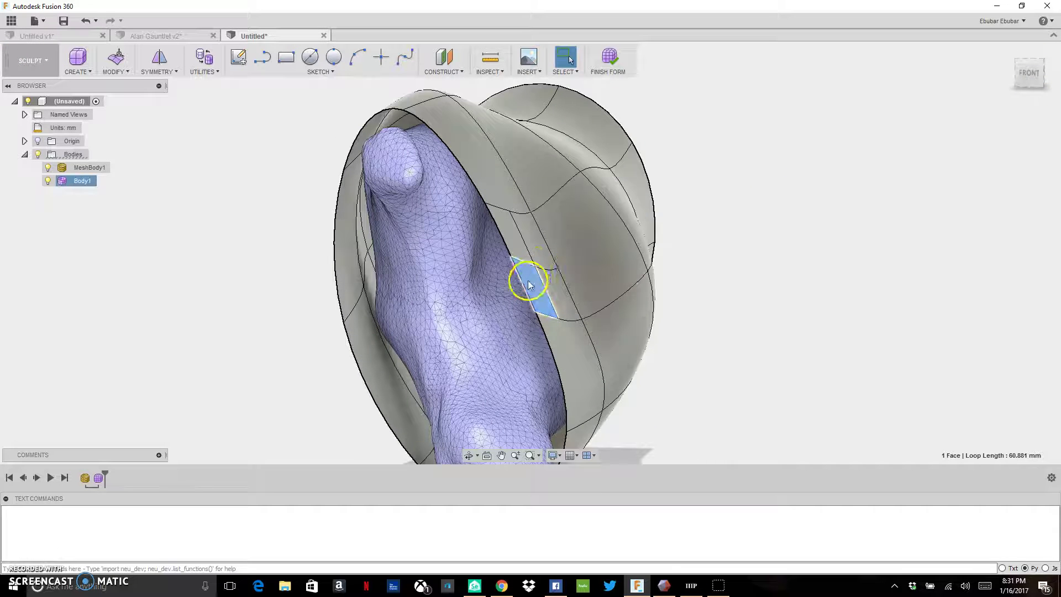
pyautogui.rightClick(531, 279)
pyautogui.click(559, 266)
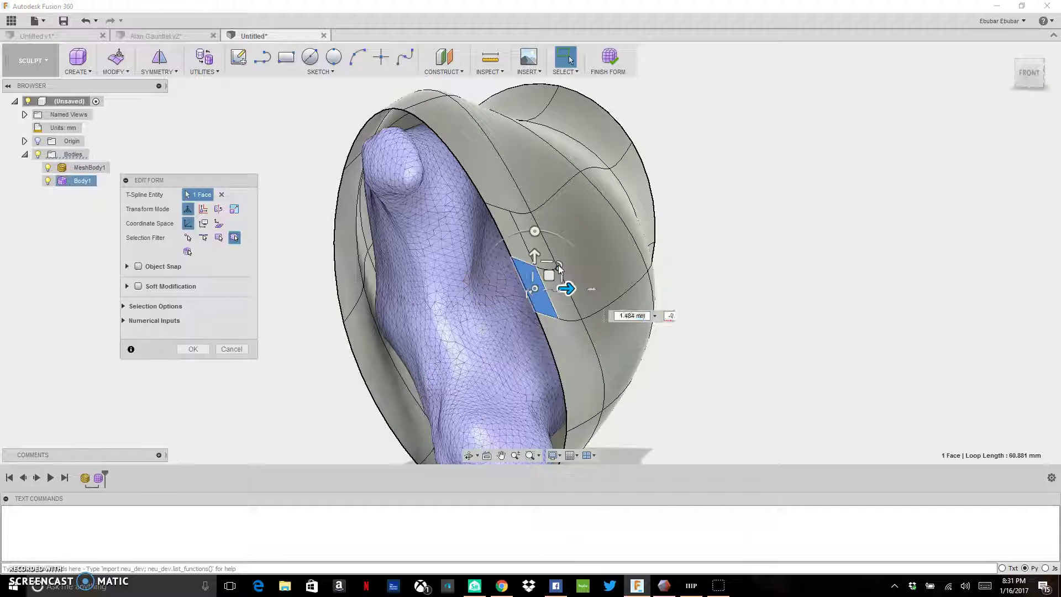
pyautogui.moveTo(545, 276); pyautogui.dragTo(561, 306)
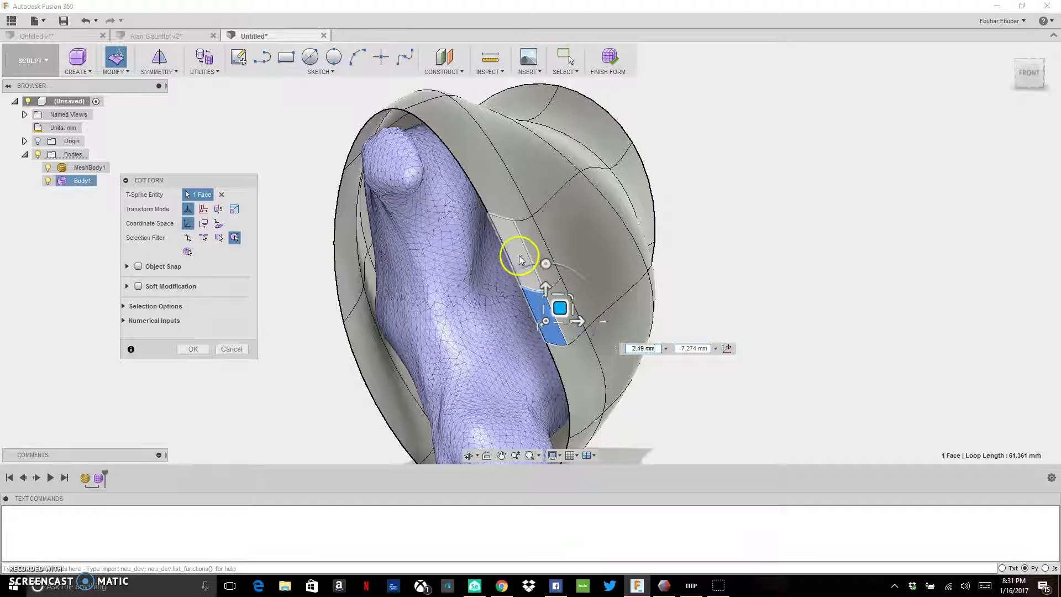
pyautogui.click(529, 241)
pyautogui.moveTo(529, 240); pyautogui.dragTo(519, 252)
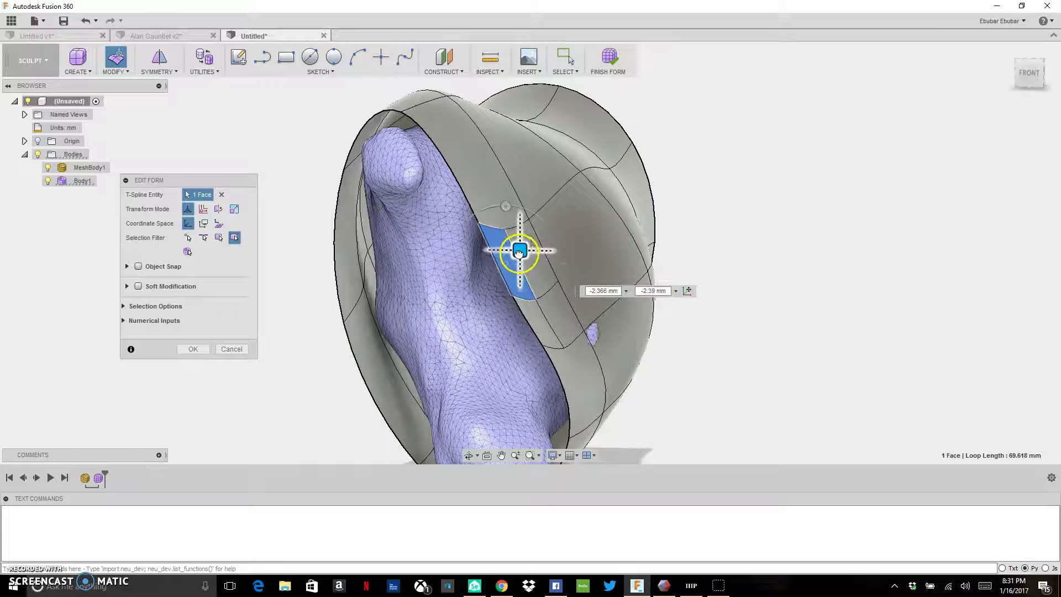
# Subdivide the face behind the new mesh bulge, diagonally next to the subdivided rim faces, using the Simple insert mode.
pyautogui.click(605, 327)
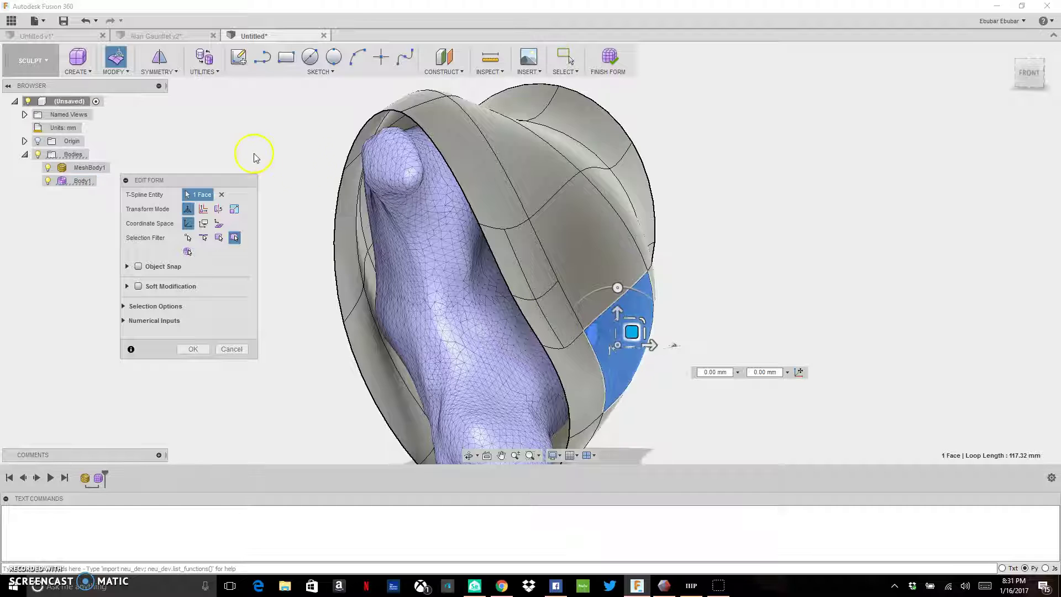
pyautogui.click(116, 71)
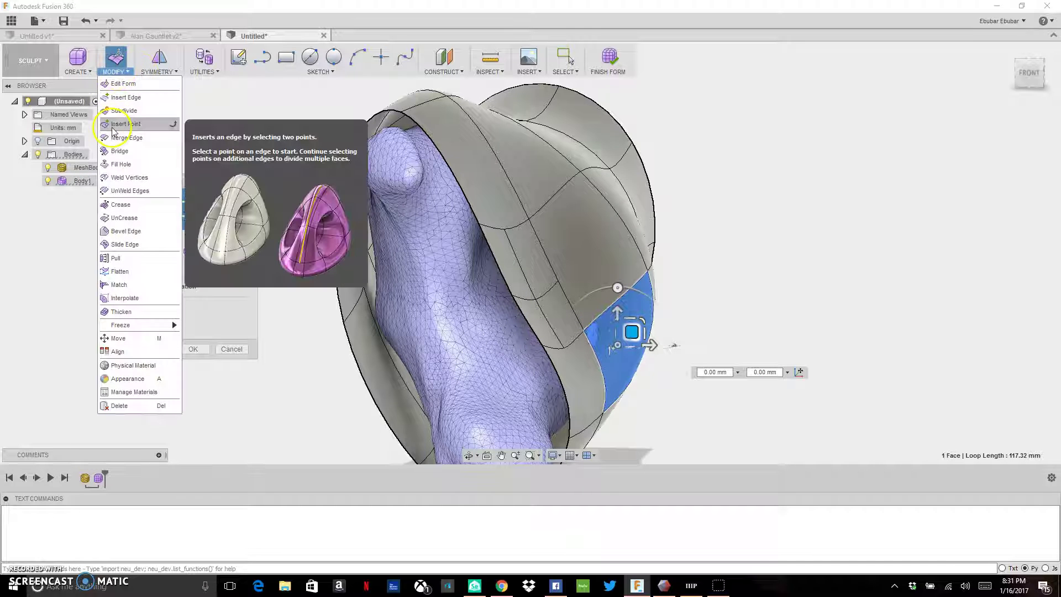
pyautogui.click(121, 111)
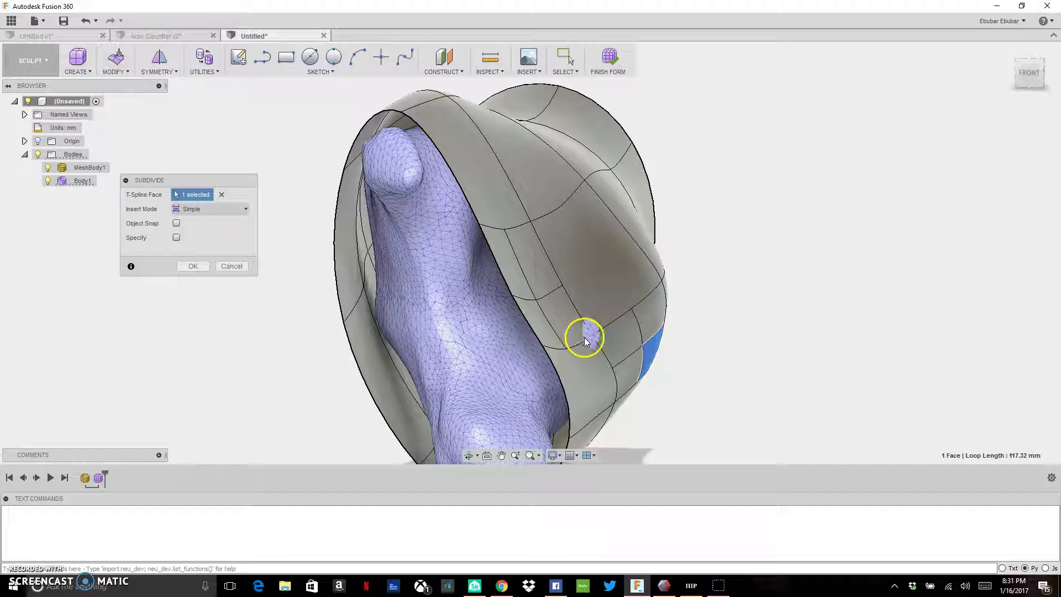
pyautogui.click(208, 273)
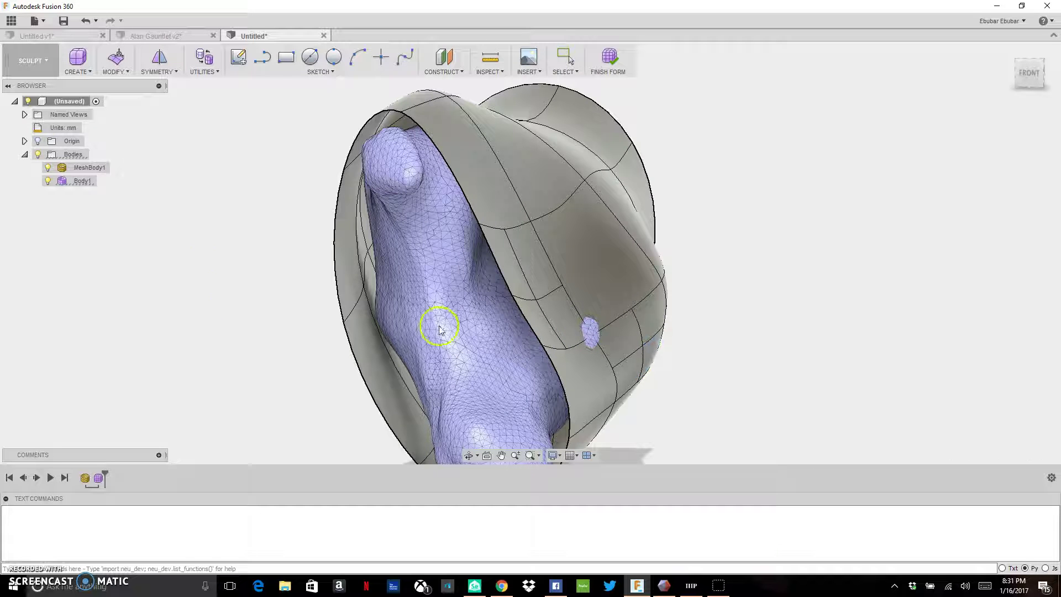
# Edit the subdivided face beside the mesh bulge, moving it to offsets of 0.374 mm and 0.632 mm, and finish the form edit.
pyautogui.click(571, 345)
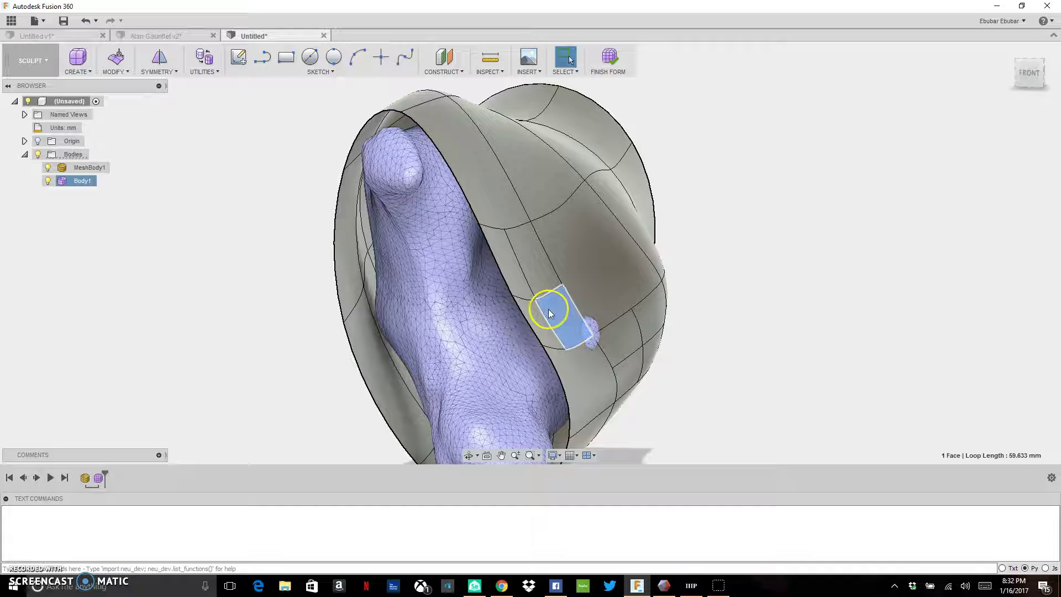
pyautogui.rightClick(555, 316)
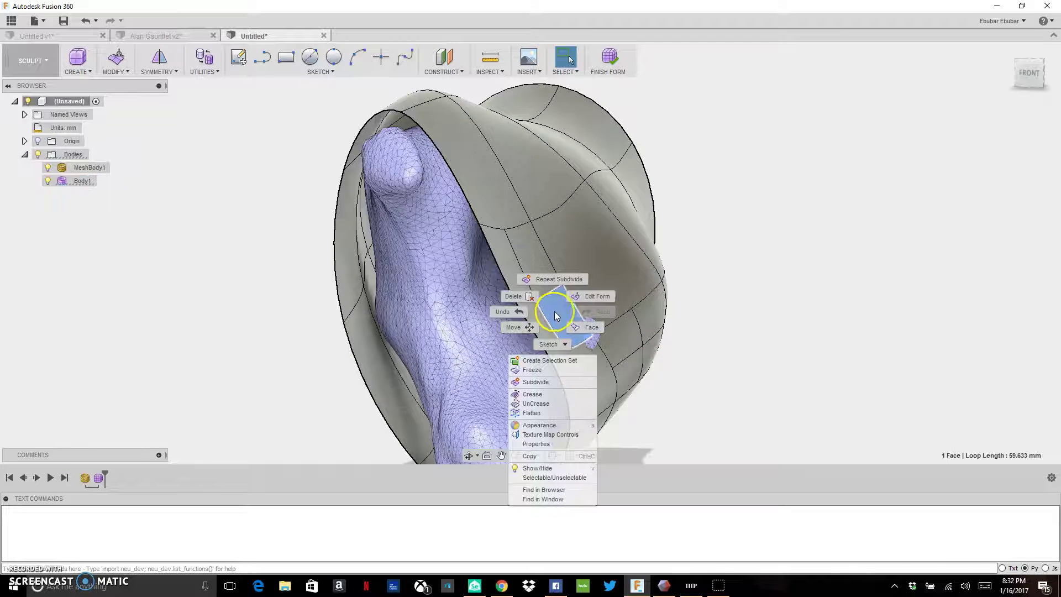
pyautogui.click(583, 297)
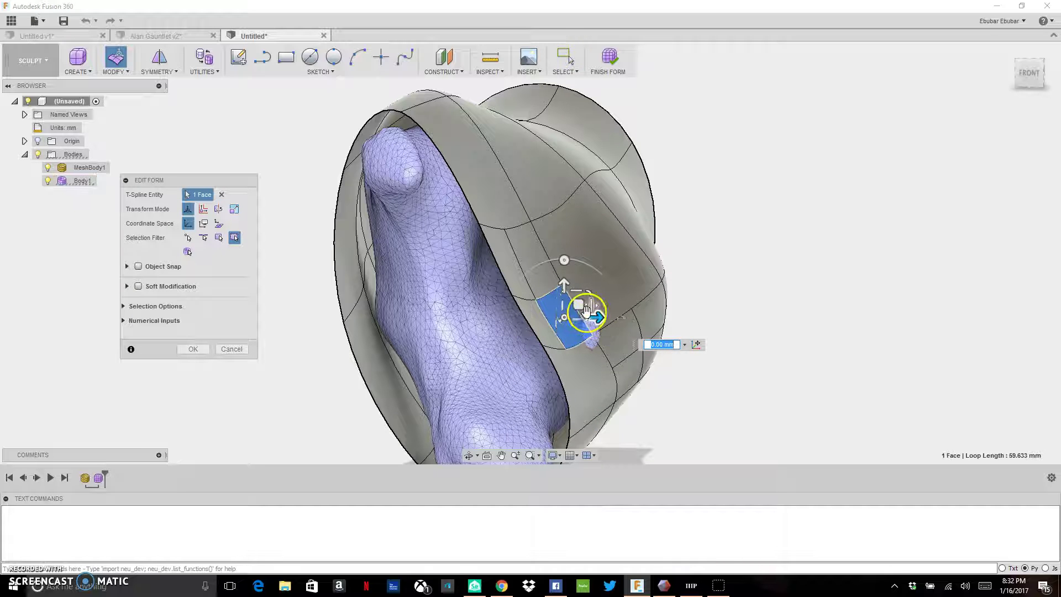
pyautogui.moveTo(578, 303); pyautogui.dragTo(581, 301)
pyautogui.moveTo(1025, 76); pyautogui.dragTo(1034, 74)
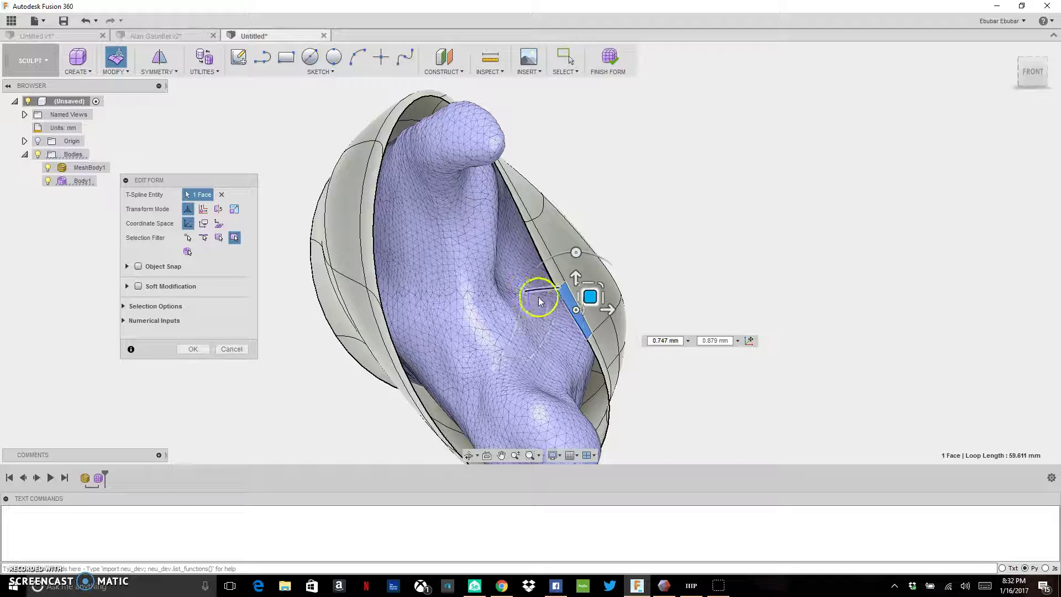
pyautogui.moveTo(588, 297)
pyautogui.mouseDown()
pyautogui.moveTo(578, 300)
pyautogui.moveTo(587, 298)
pyautogui.mouseUp()
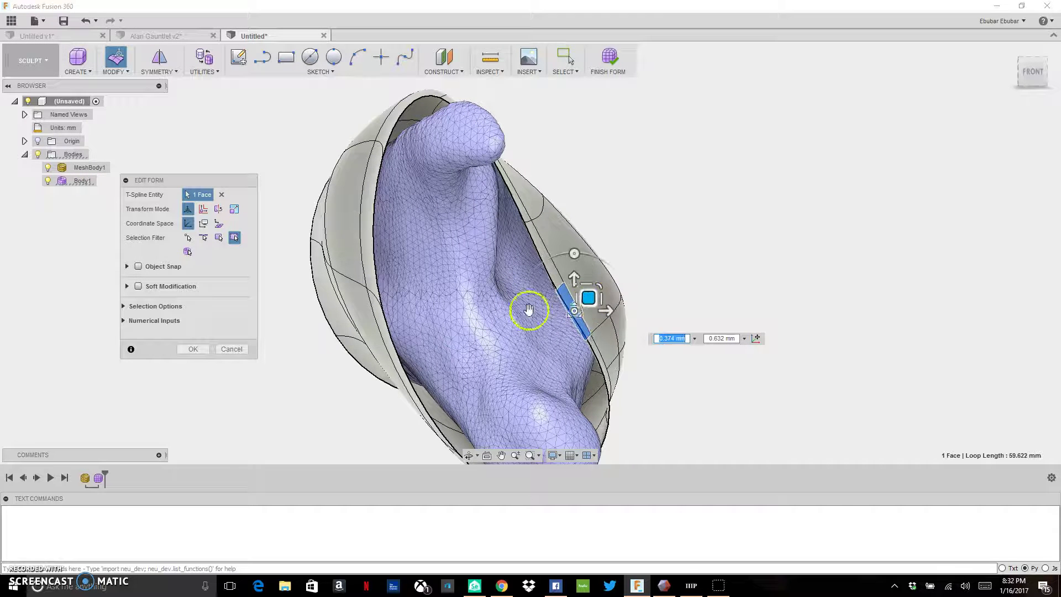
pyautogui.click(194, 348)
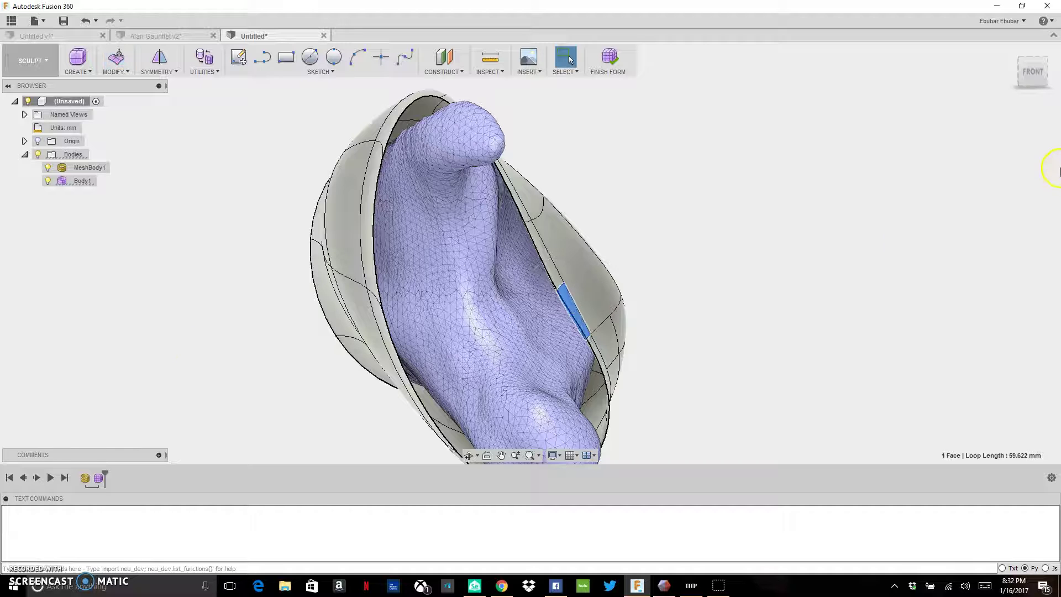
# Select the entire form together with the mesh and start a Pull of its vertices with Auto target selection and Surface Points pull type.
pyautogui.moveTo(1037, 83); pyautogui.dragTo(900, 88)
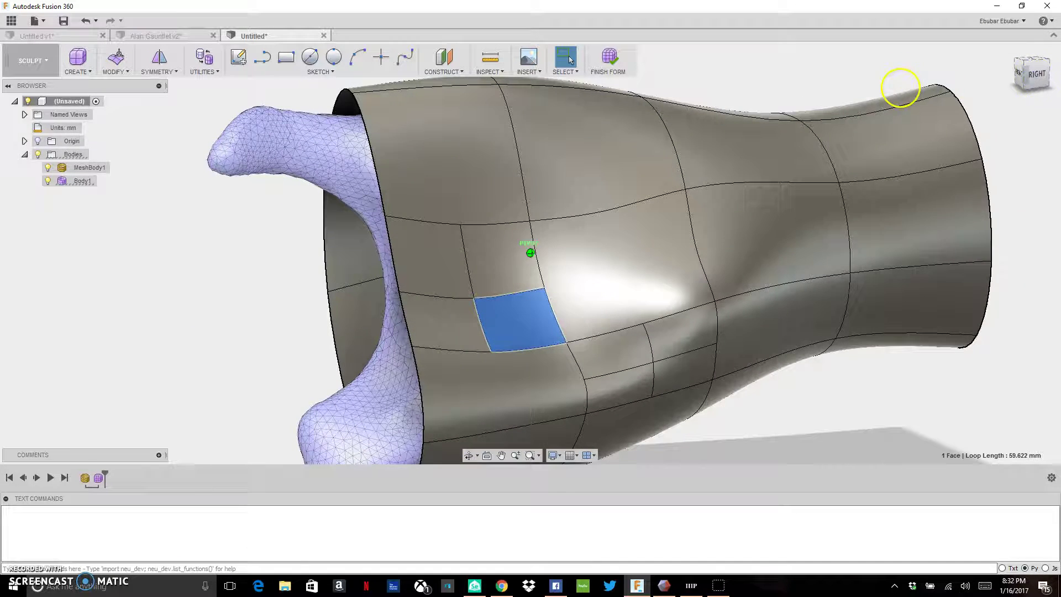
pyautogui.click(1031, 79)
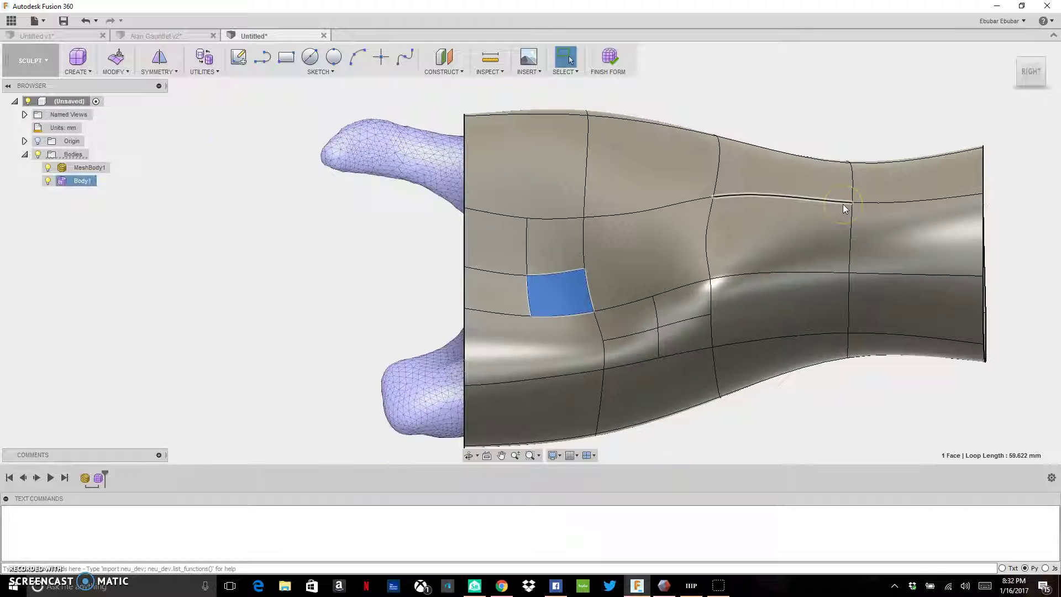
pyautogui.moveTo(841, 204); pyautogui.dragTo(753, 202, button='middle')
pyautogui.scroll(-2, 755, 208)
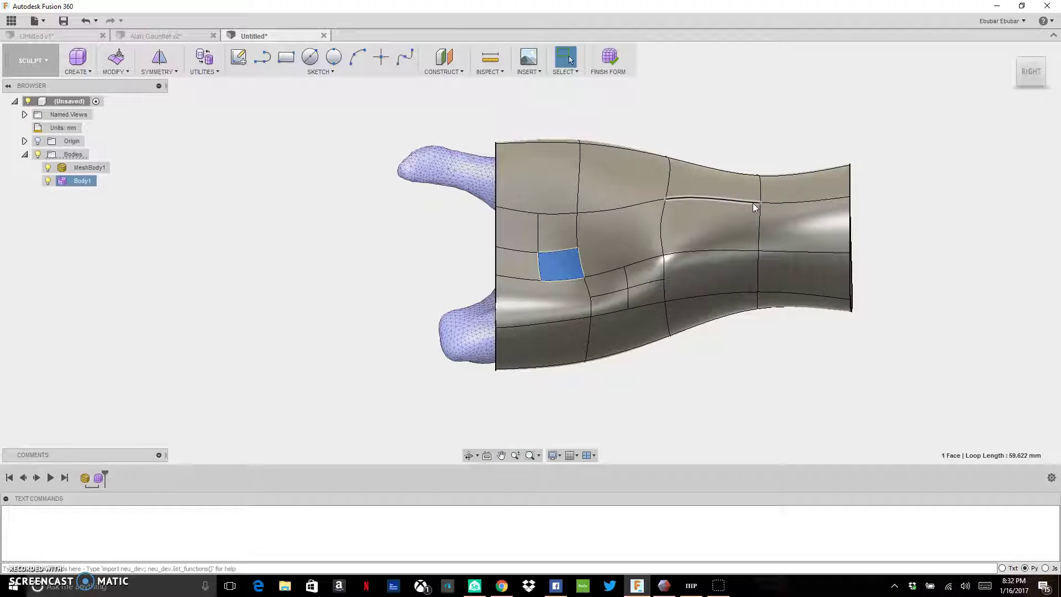
pyautogui.moveTo(912, 117); pyautogui.dragTo(352, 395)
pyautogui.click(126, 73)
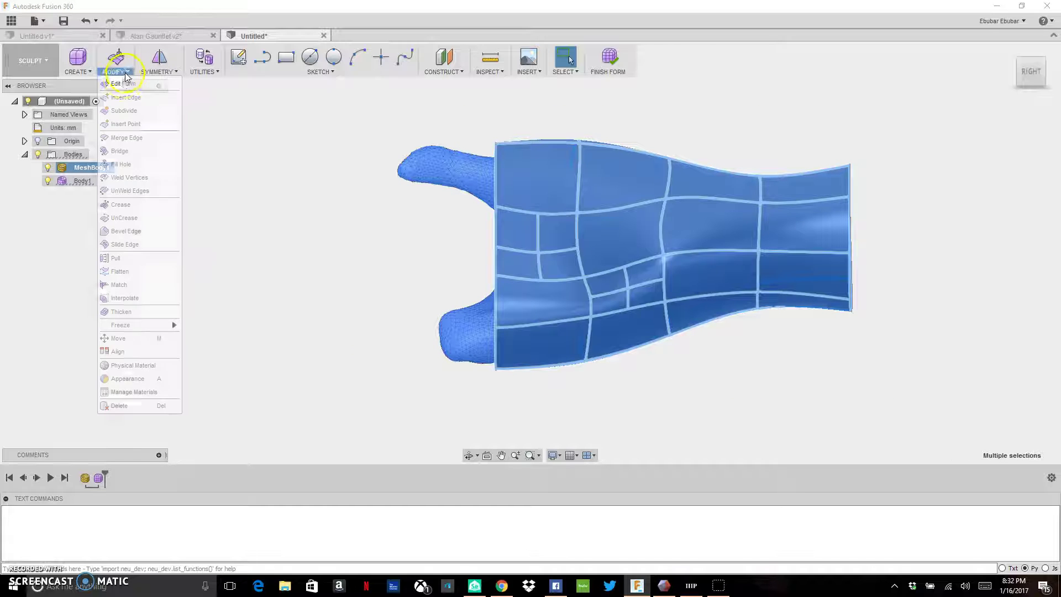
pyautogui.click(129, 259)
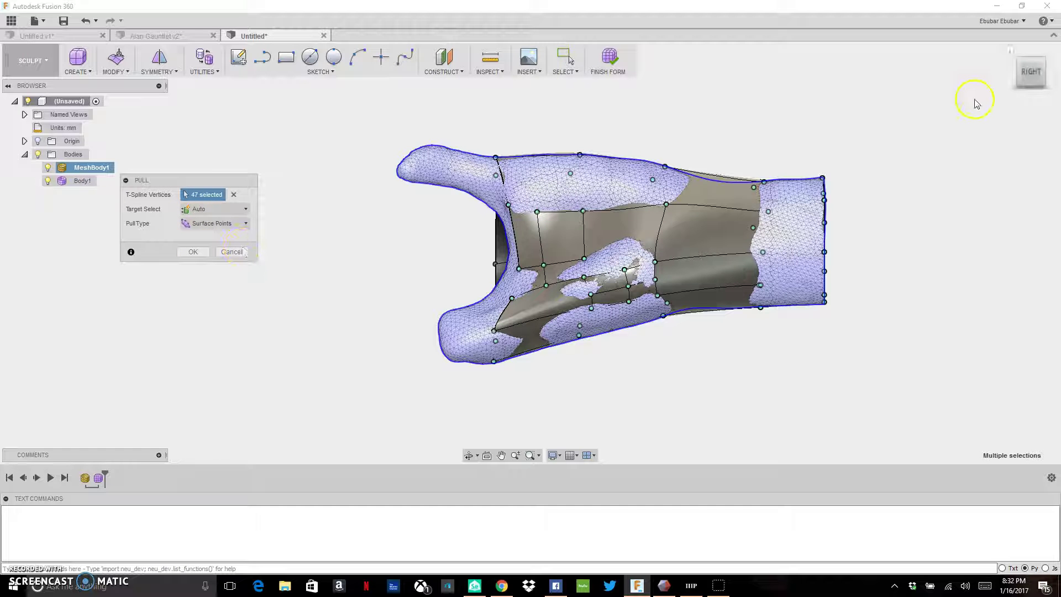
# Remove two vertices along the ring behind the hand-end faces, on the upper side of the form, from the Pull selection.
pyautogui.moveTo(1019, 73)
pyautogui.mouseDown()
pyautogui.moveTo(847, 88)
pyautogui.moveTo(736, 60)
pyautogui.moveTo(671, 66)
pyautogui.moveTo(1053, 83)
pyautogui.moveTo(21, 84)
pyautogui.mouseUp()
pyautogui.click(544, 139)
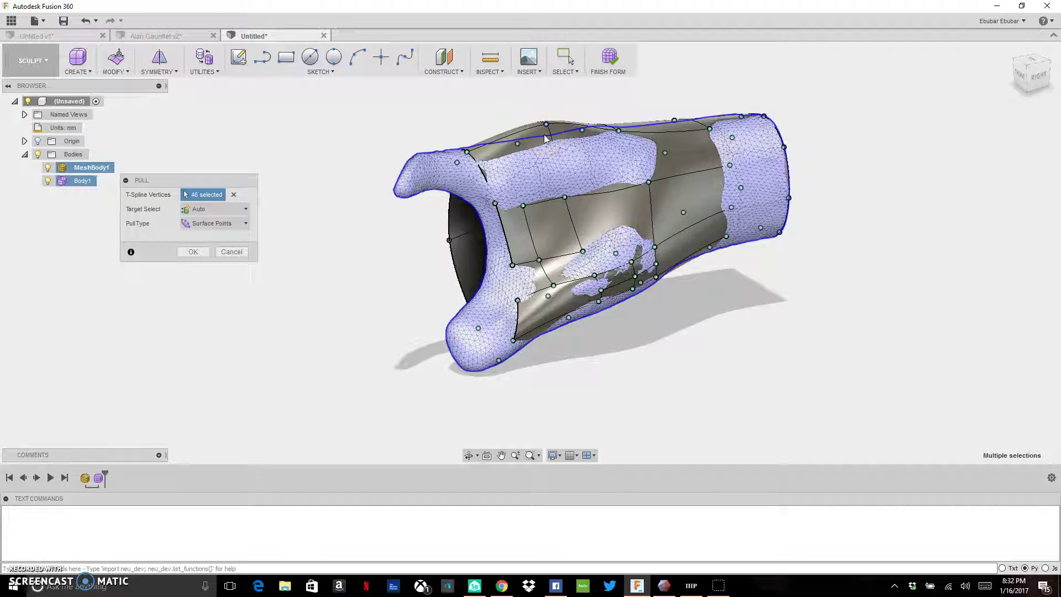
pyautogui.click(569, 205)
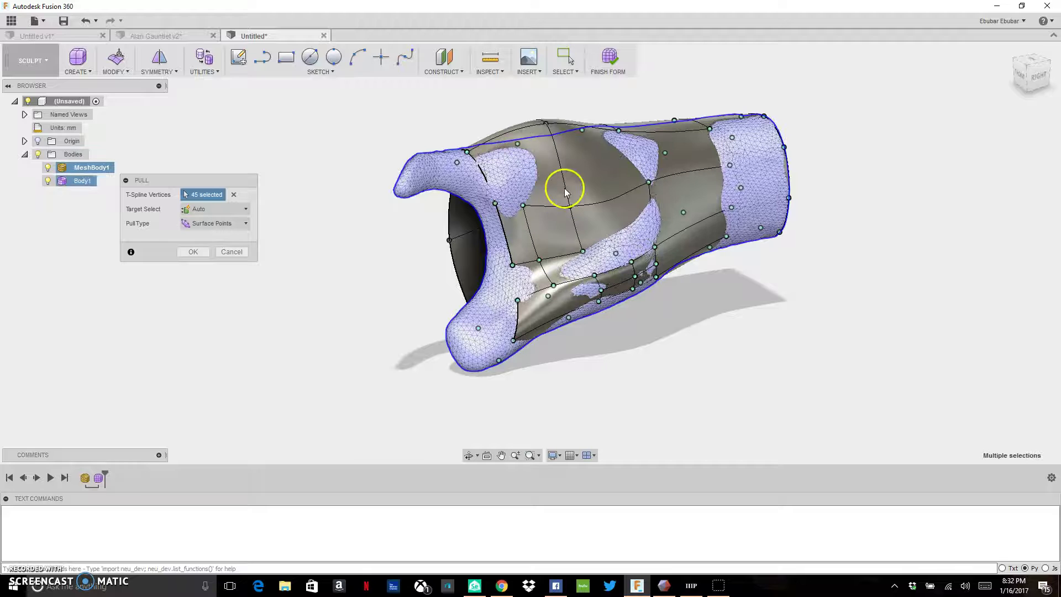